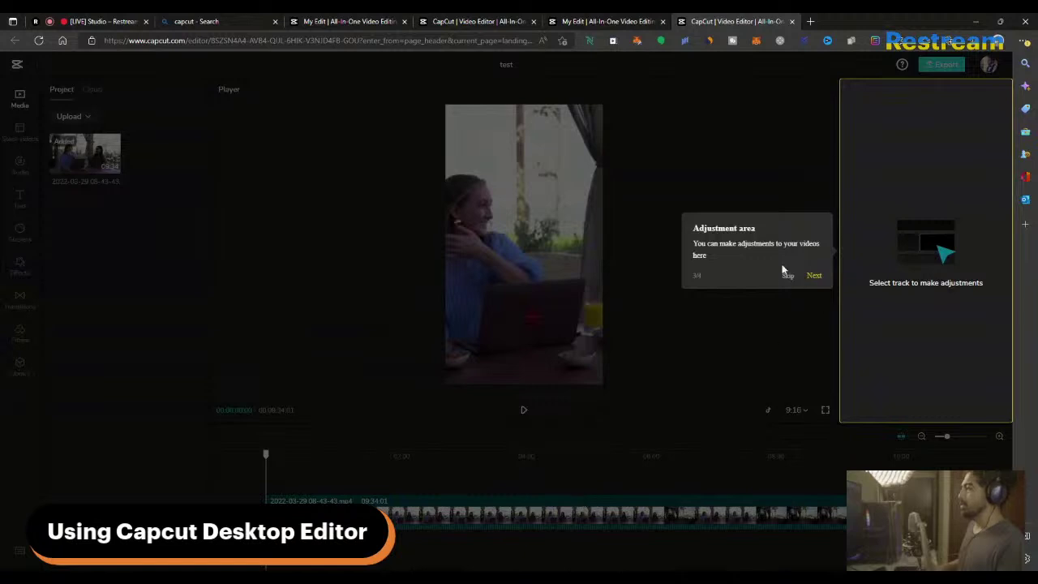
Step: Finish the introductory editor tour and enlarge the timeline area by raising its upper edge
left_click(815, 275)
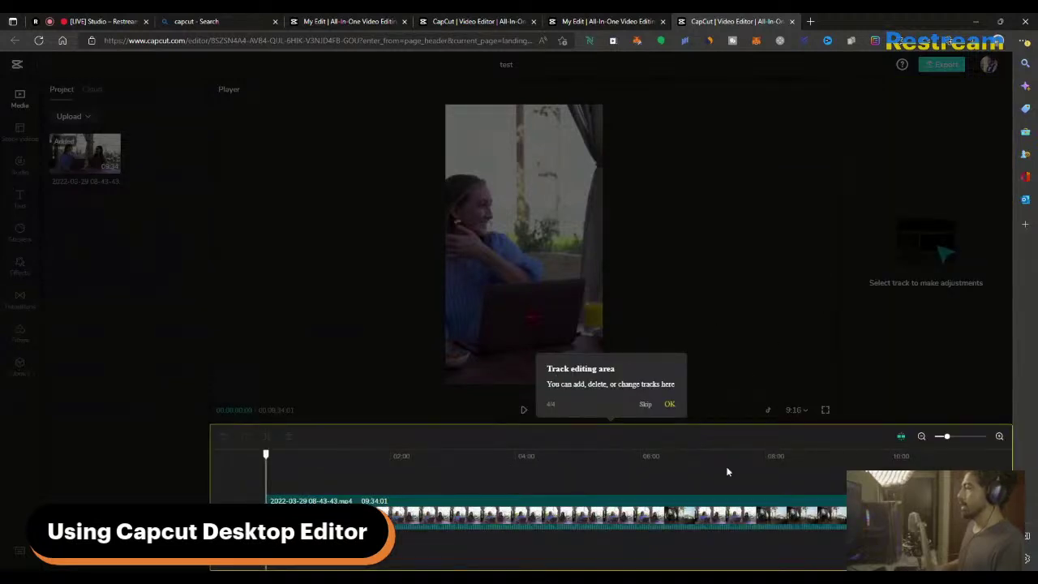
left_click(667, 408)
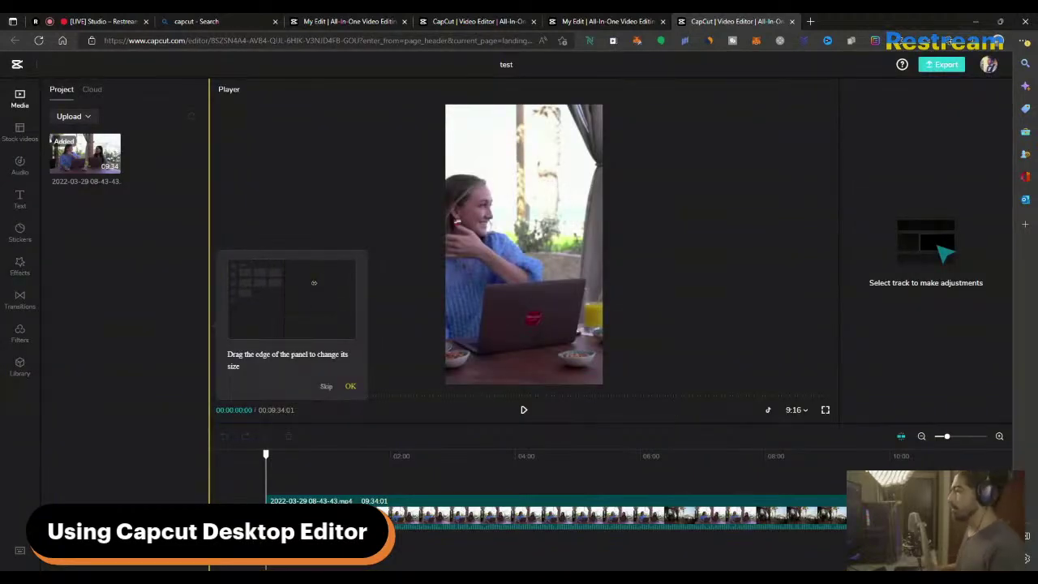
left_click(349, 387)
left_click_drag(243, 422, 242, 281)
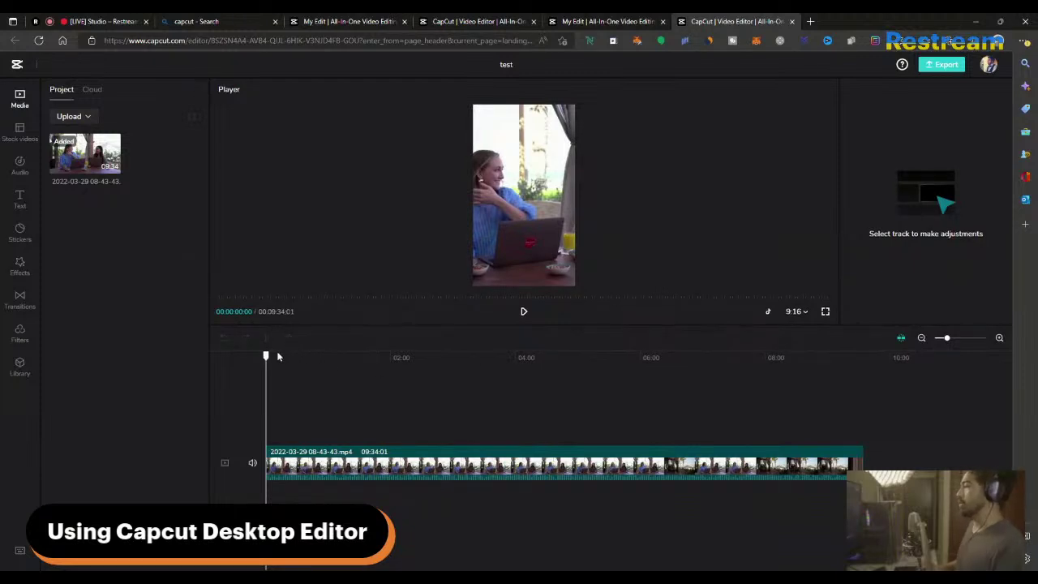
Step: Scrub and play the footage, then reframe the clip on the woman in blue at 393% size and X position 226
left_click(312, 359)
left_click(339, 358)
key("space")
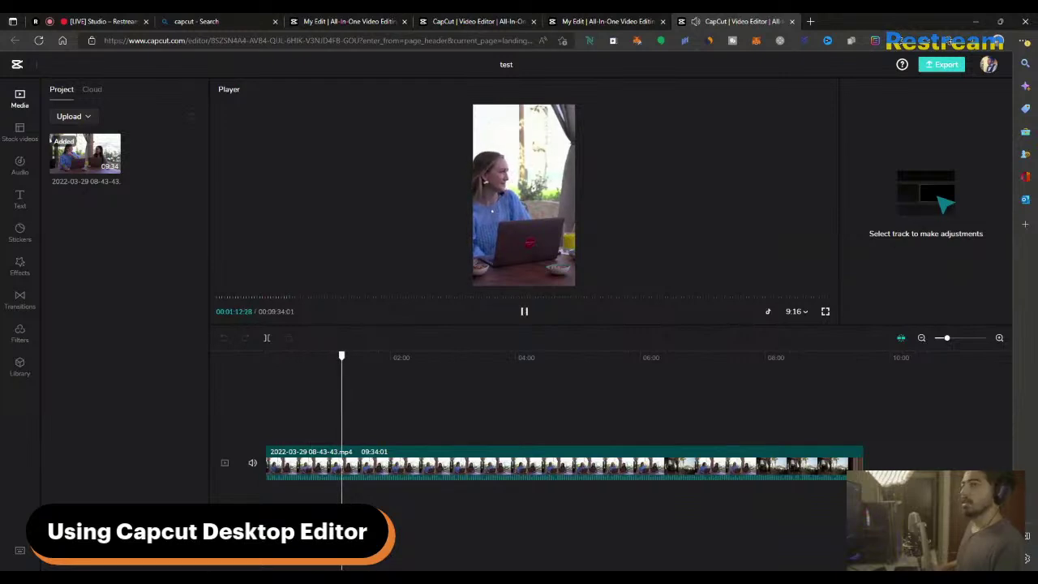
key("space")
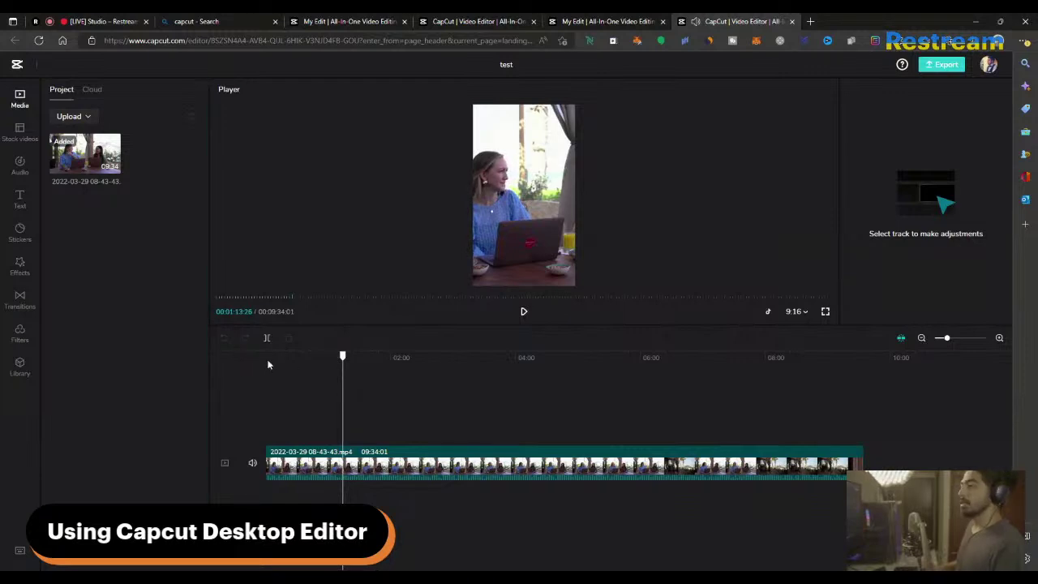
left_click_drag(343, 359, 270, 359)
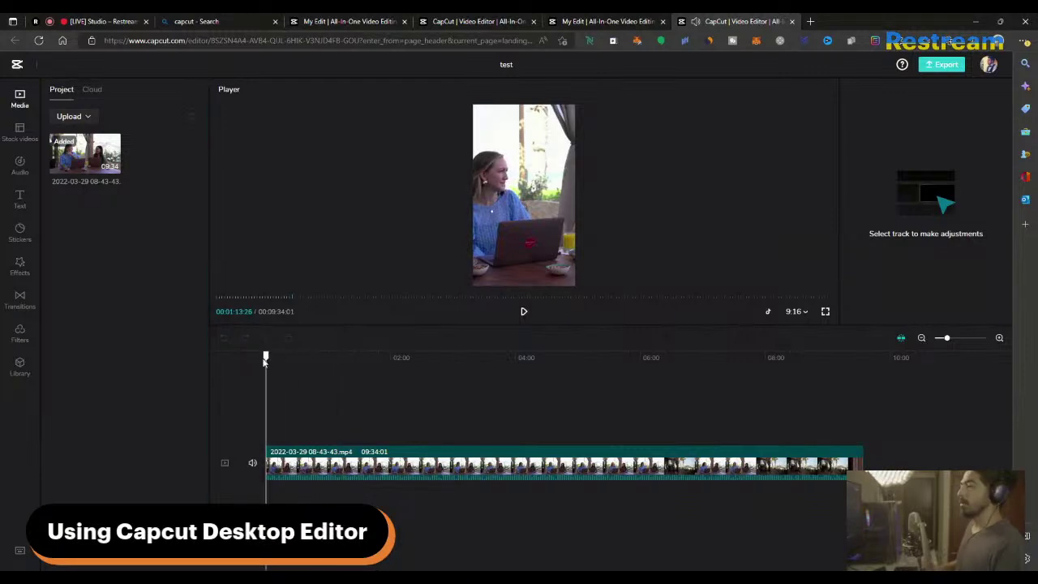
left_click(289, 359)
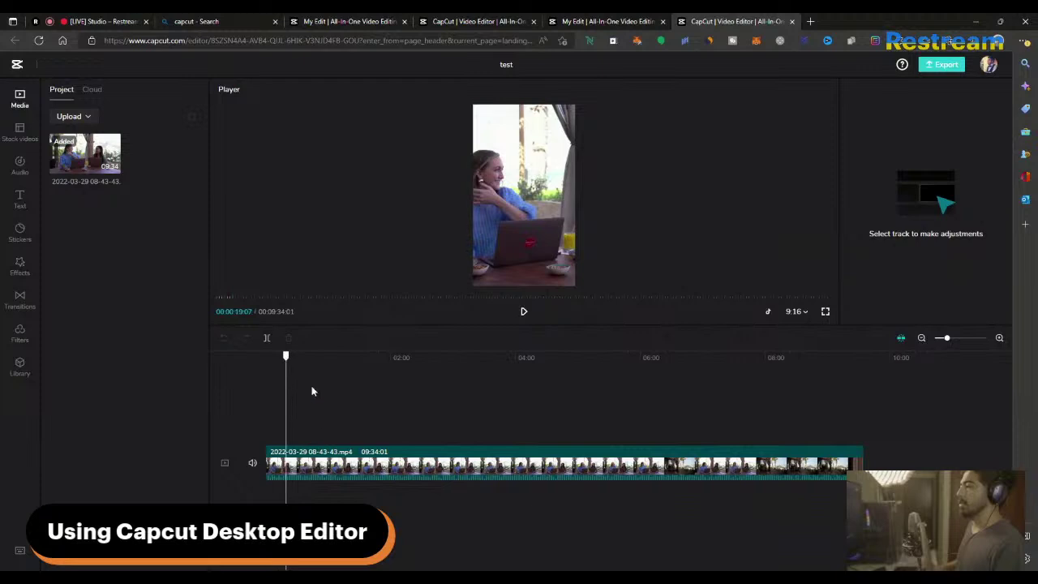
left_click(325, 460)
left_click_drag(592, 214, 617, 213)
left_click_drag(935, 173, 941, 170)
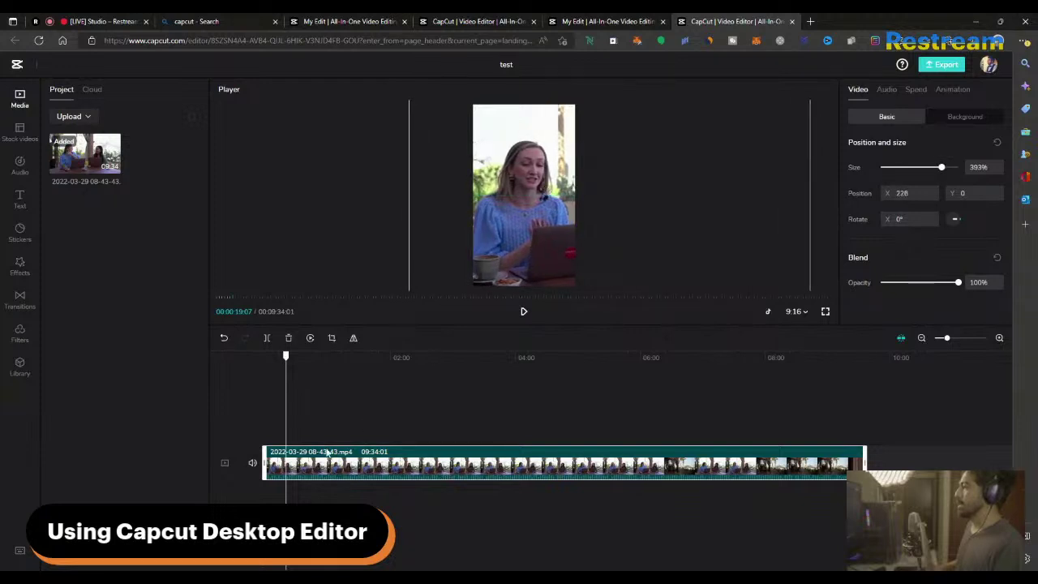
Step: Preview the clip's opening, split it at 00:00:15:02, and dismiss the transition tip
left_click(240, 356)
key("space")
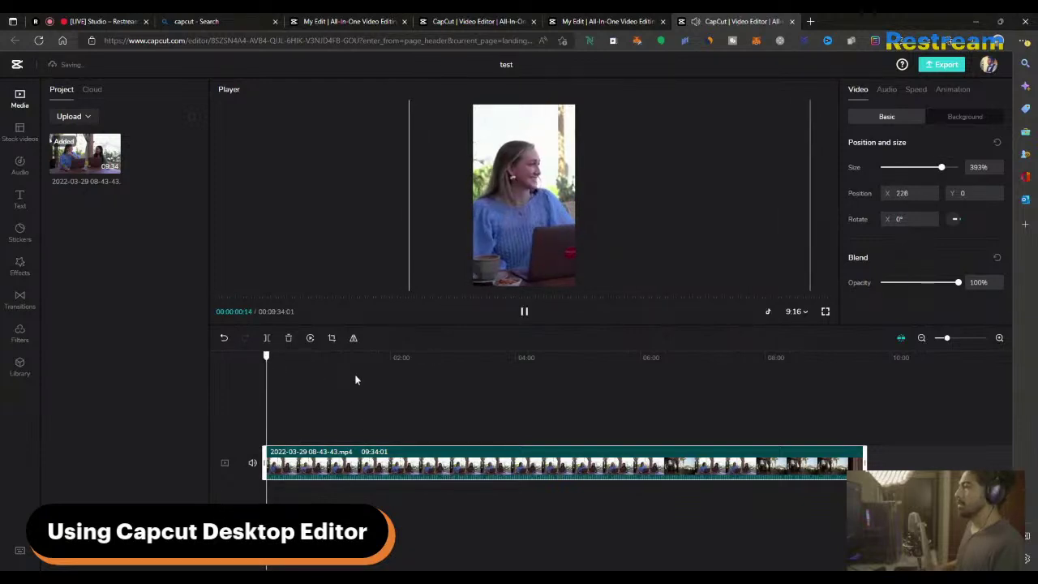
left_click(277, 358)
left_click_drag(277, 361, 282, 358)
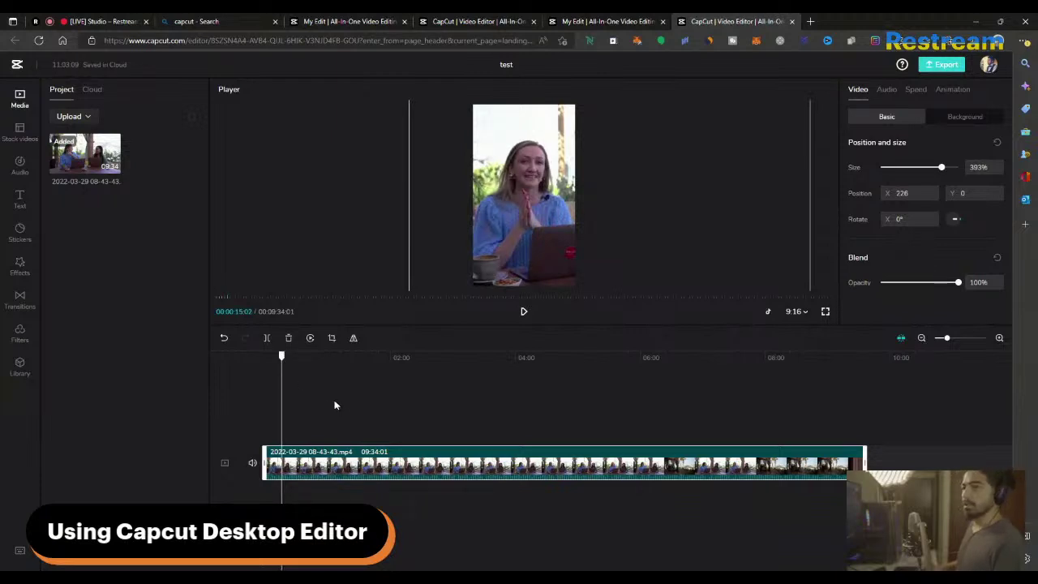
key("ctrl+b")
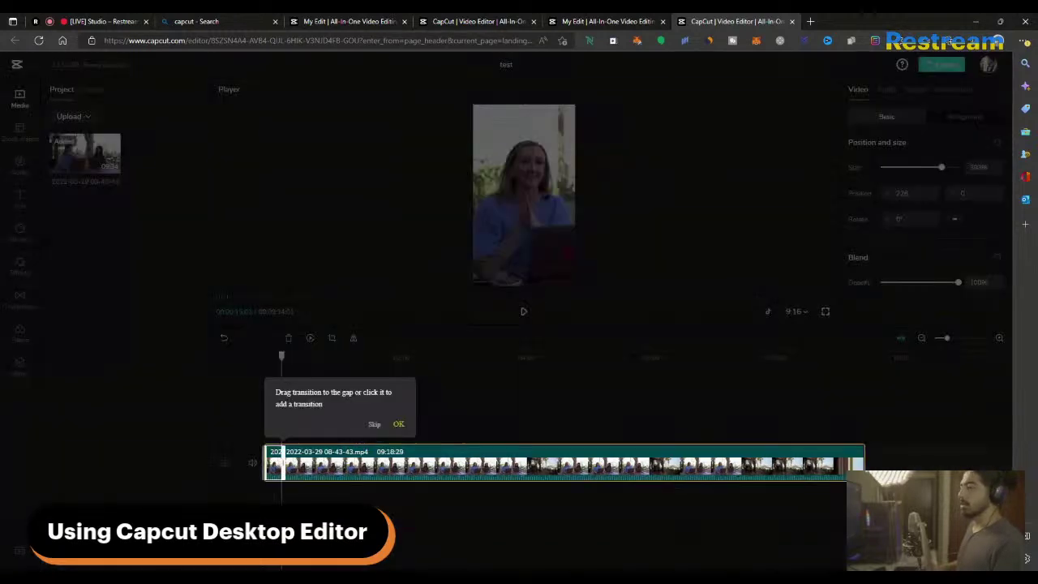
left_click(398, 424)
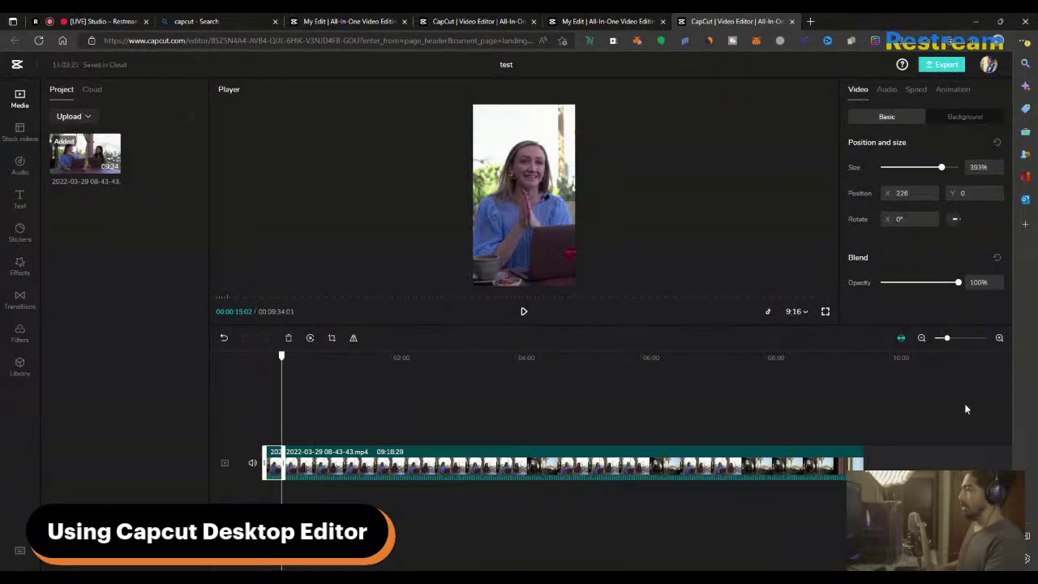
Step: Zoom in on the timeline and delete the short opening segment before the cut
left_click(999, 338)
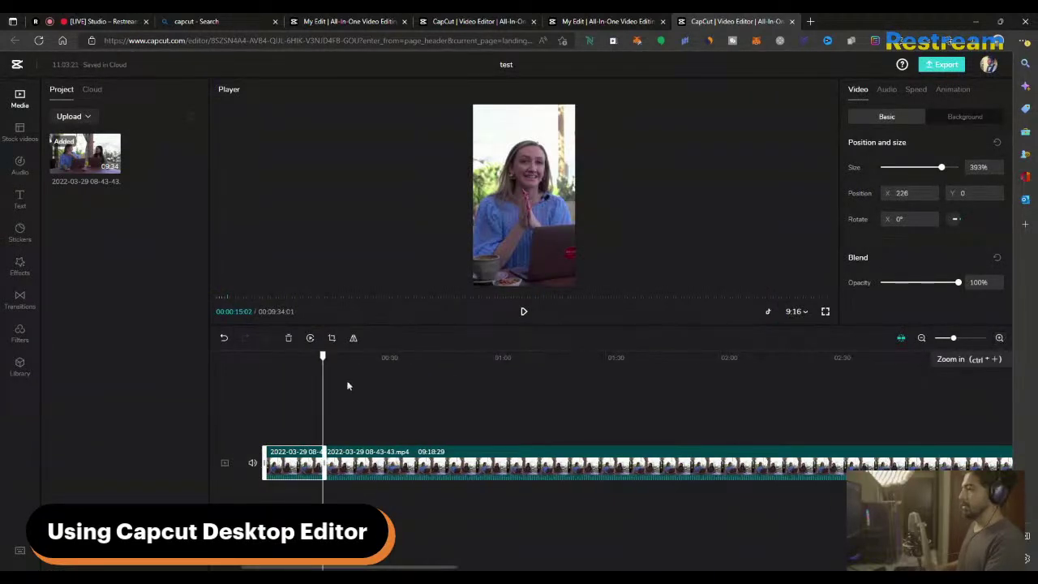
left_click(316, 382)
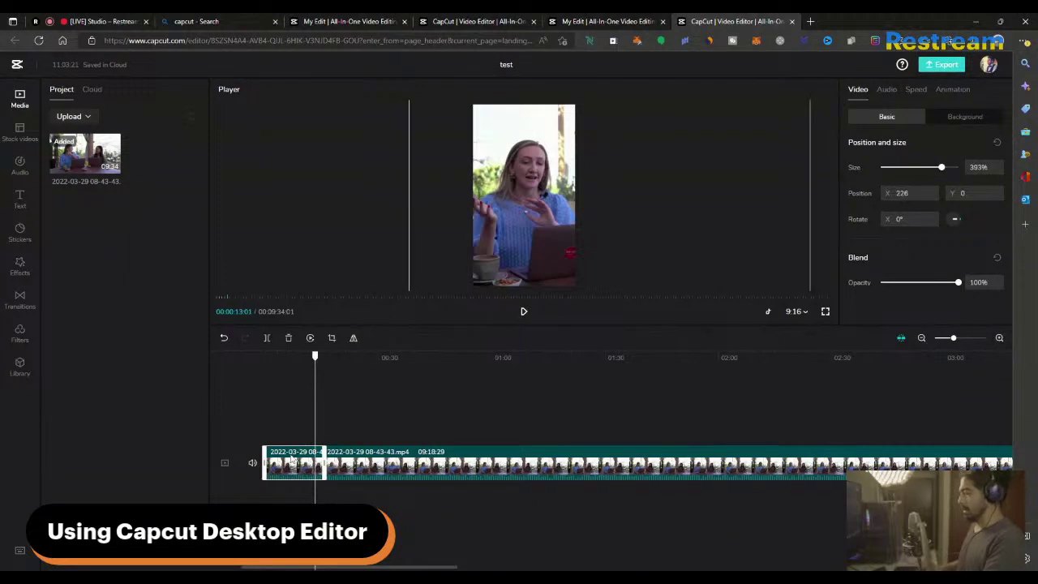
key("Delete")
Step: Play the remaining clip from its start and split it at 00:00:06:28
left_click_drag(315, 355, 237, 365)
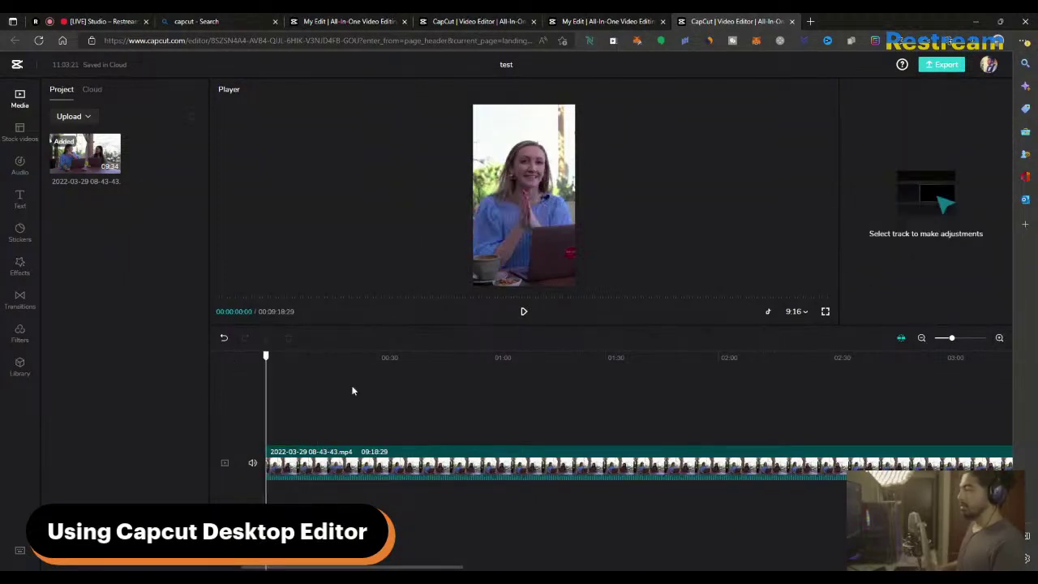
key("space")
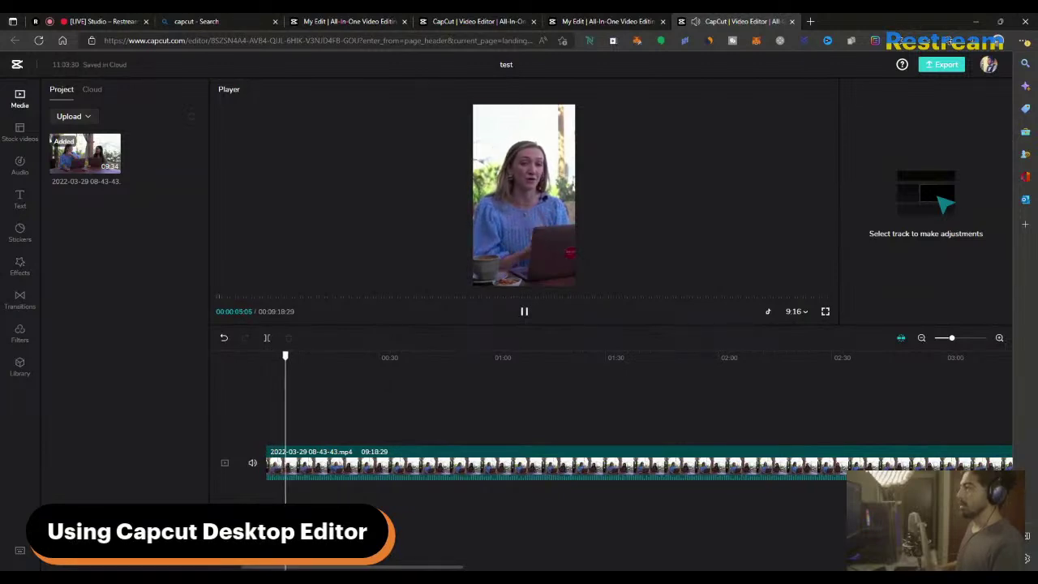
key("space")
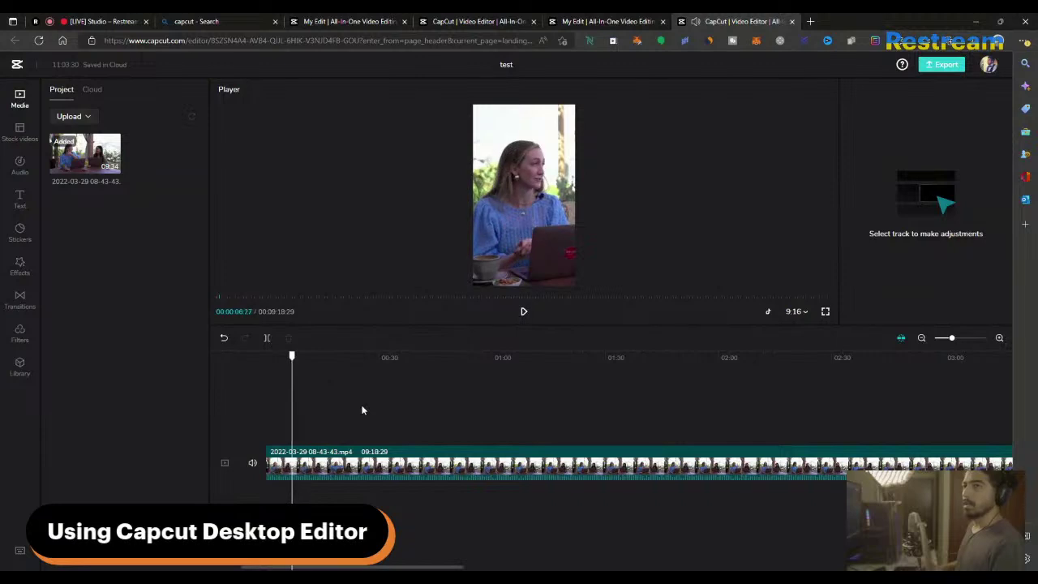
left_click(333, 468)
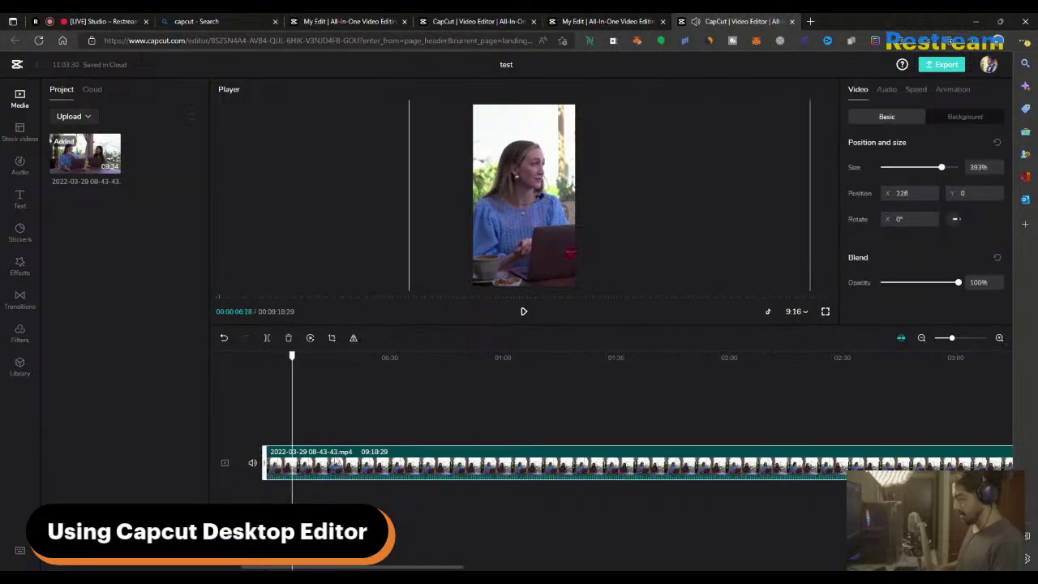
left_click(267, 337)
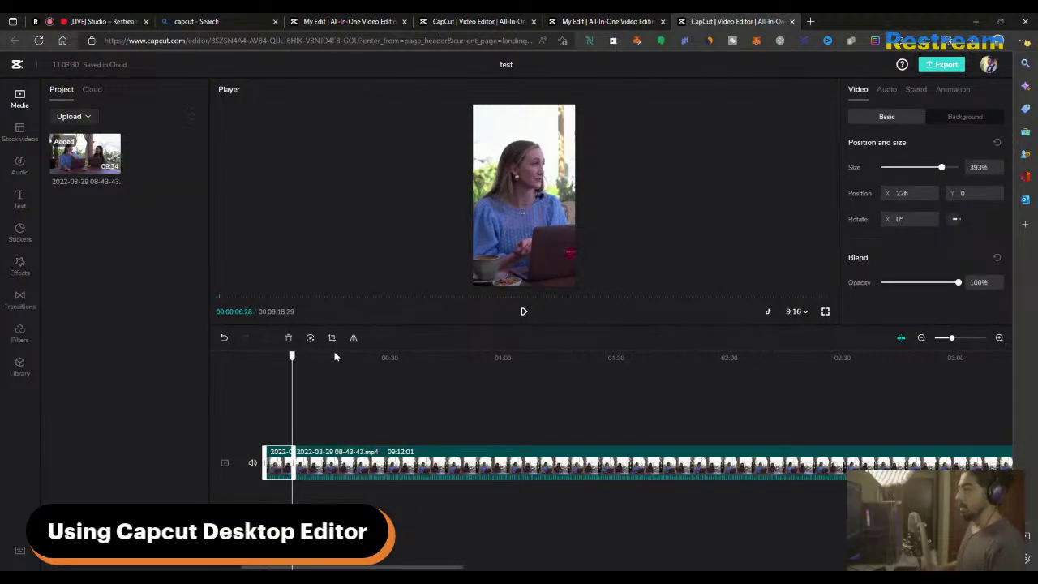
Step: Cut the second clip at 00:00:31:16 and delete the portion between its start and that point
left_click(337, 357)
left_click_drag(337, 357, 387, 361)
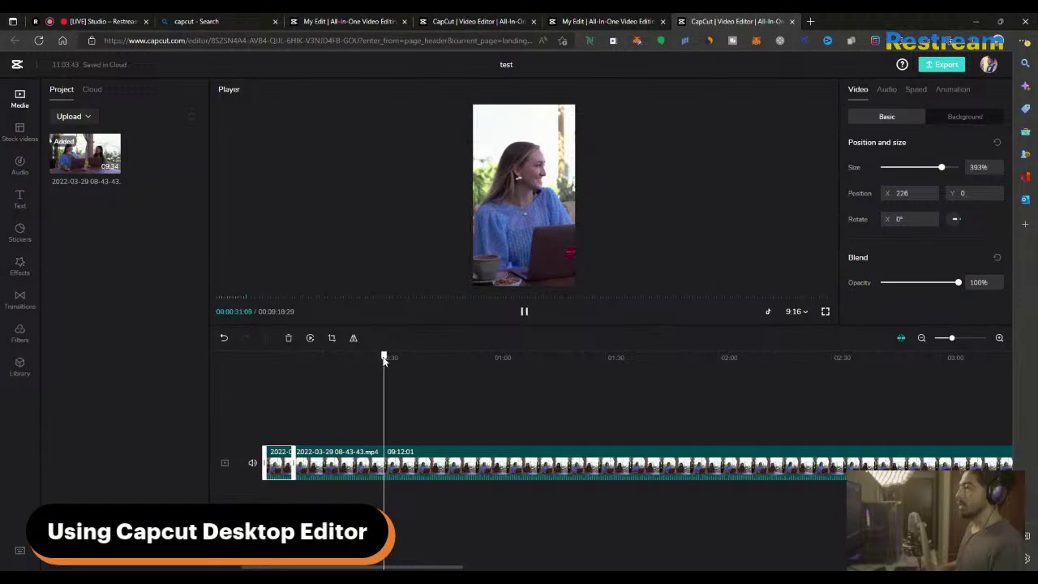
left_click(365, 467)
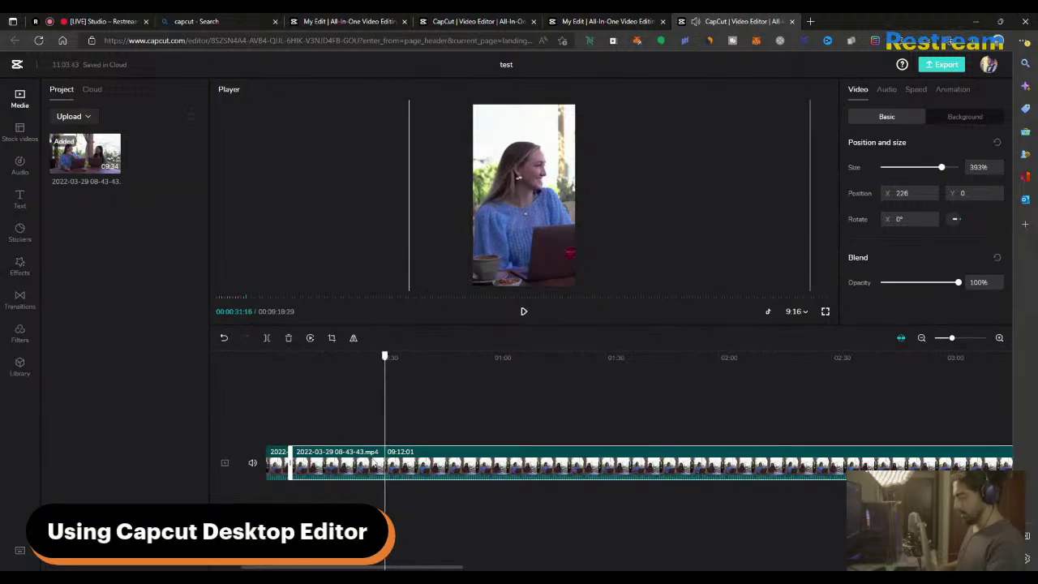
key("Delete")
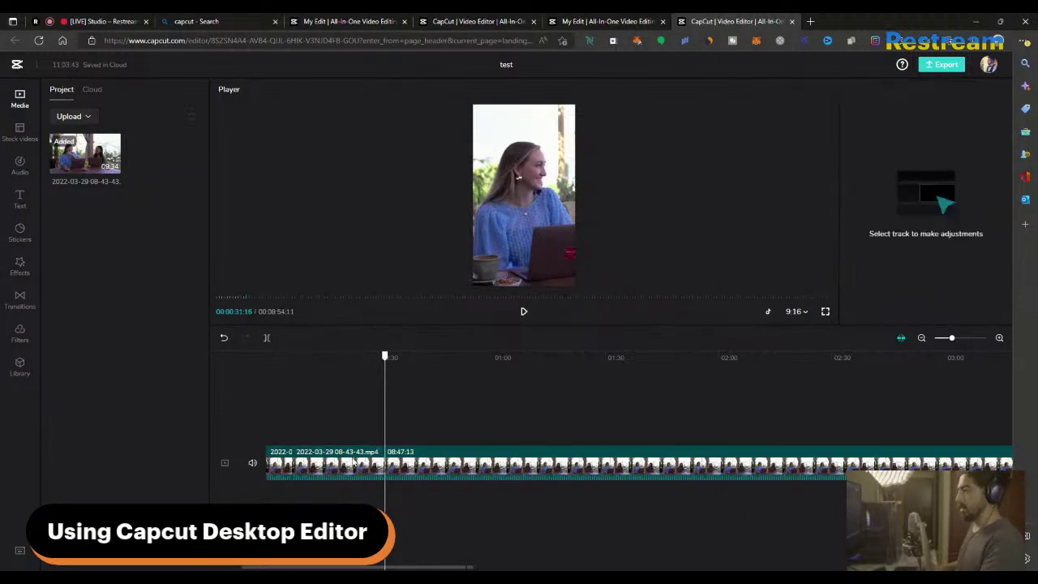
Step: Reposition the second clip to X -160 so the dark-haired woman is in frame
left_click(303, 357)
left_click(505, 199)
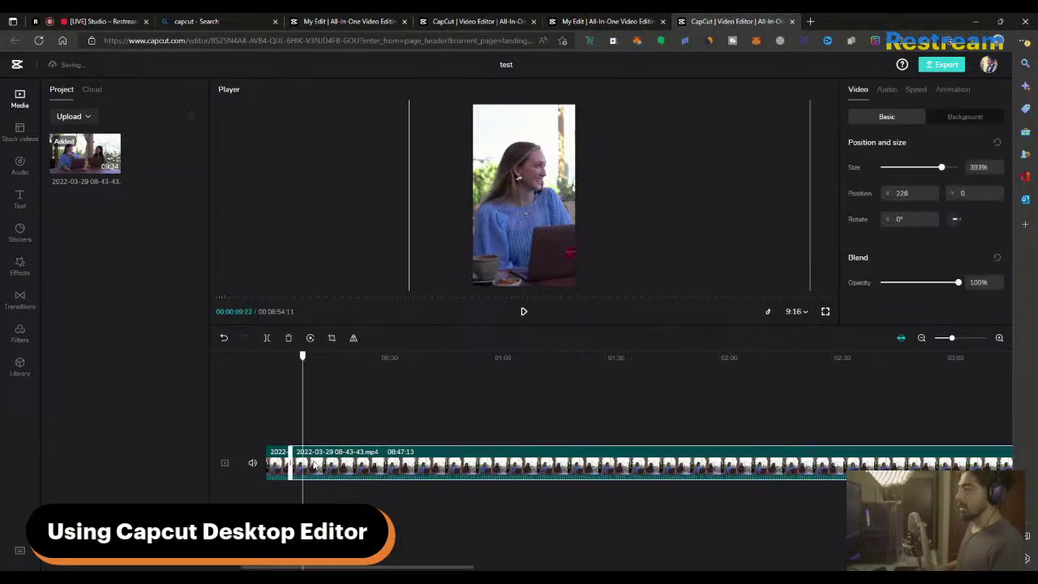
left_click_drag(506, 199, 420, 195)
Step: Play across the first cut and split the second clip at 00:00:12:01
left_click_drag(304, 363, 284, 359)
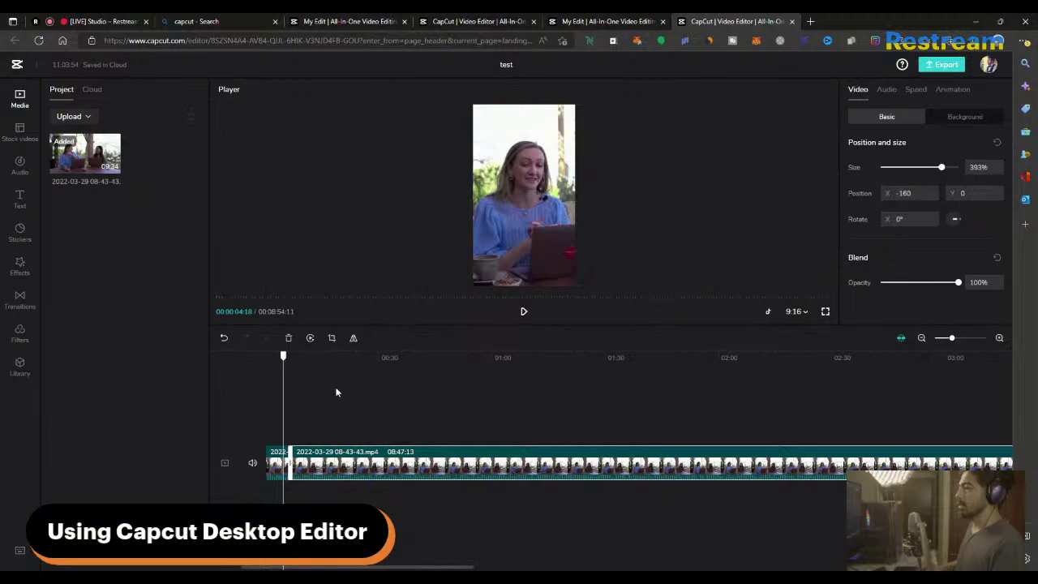
left_click(336, 390)
left_click(290, 358)
key("space")
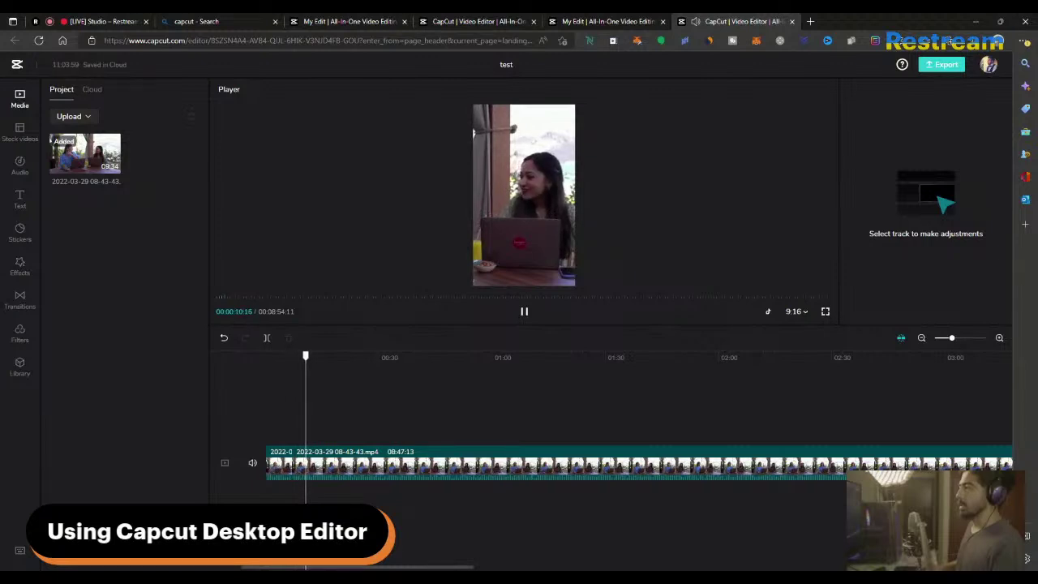
key("space")
left_click(349, 452)
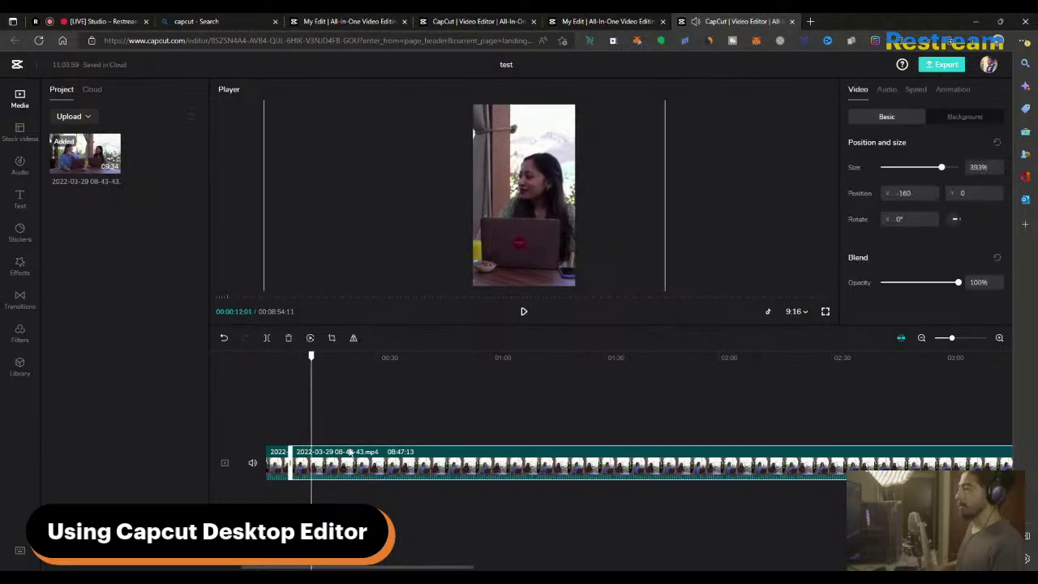
key("ctrl+b")
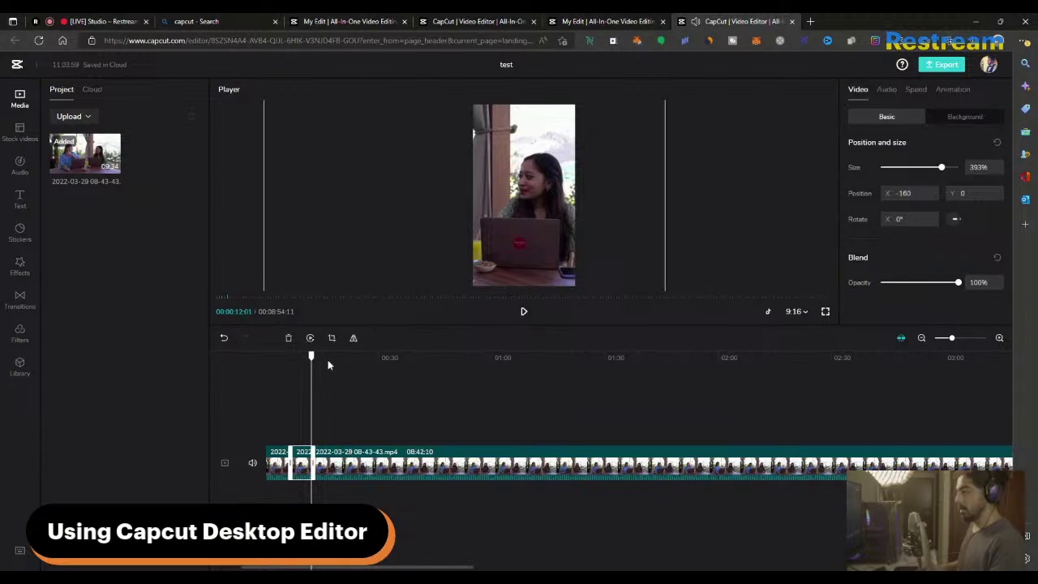
Step: Split the third clip at 00:00:29:27 and delete the portion before that cut
left_click(377, 366)
key("space")
key("space")
left_click(395, 464)
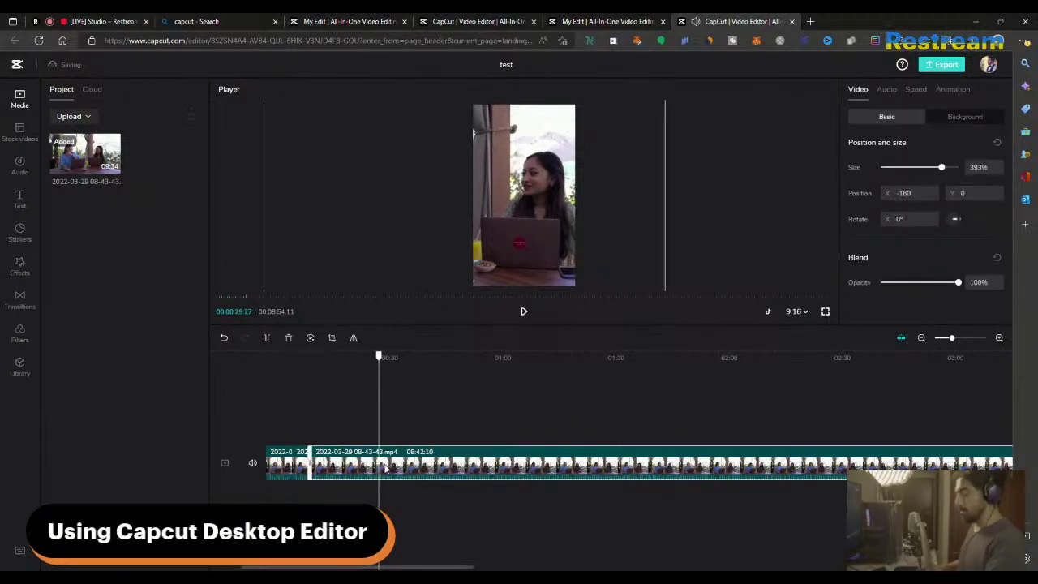
key("ctrl+b")
key("Delete")
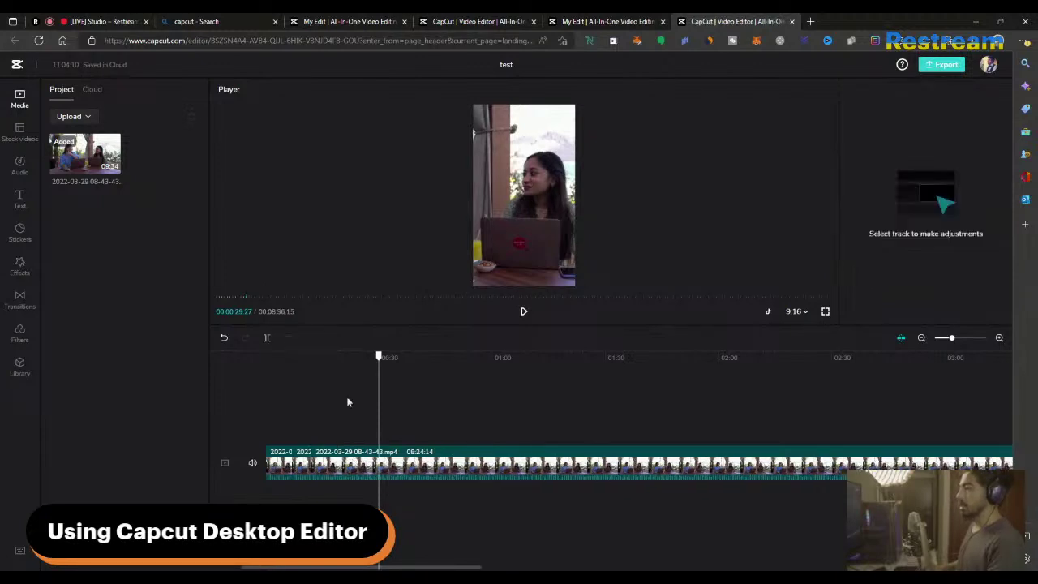
Step: Review playback around the second cut and split the third clip at 00:00:15:17
left_click(311, 357)
left_click_drag(312, 356, 306, 357)
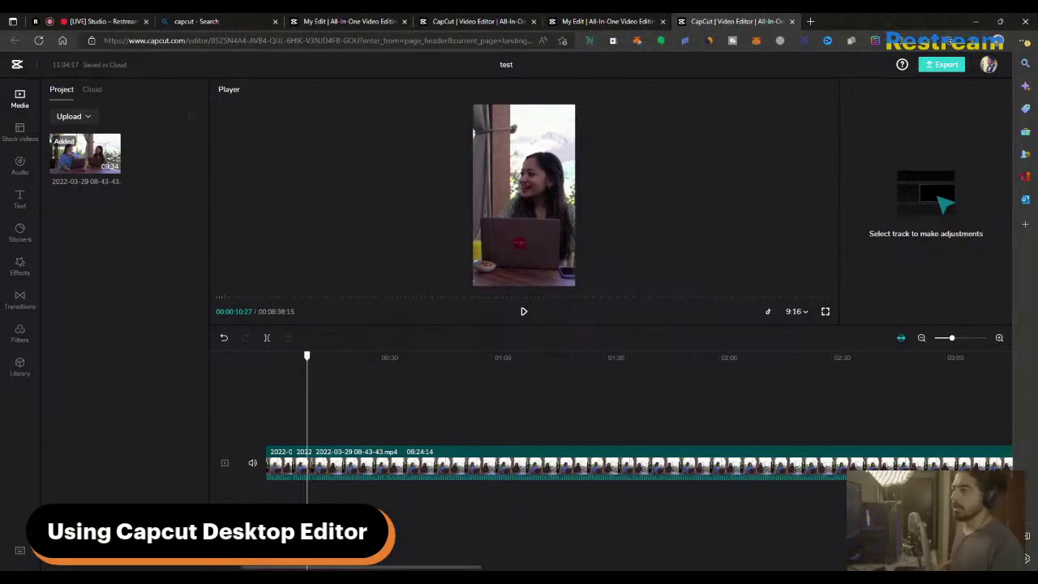
left_click_drag(308, 356, 306, 355)
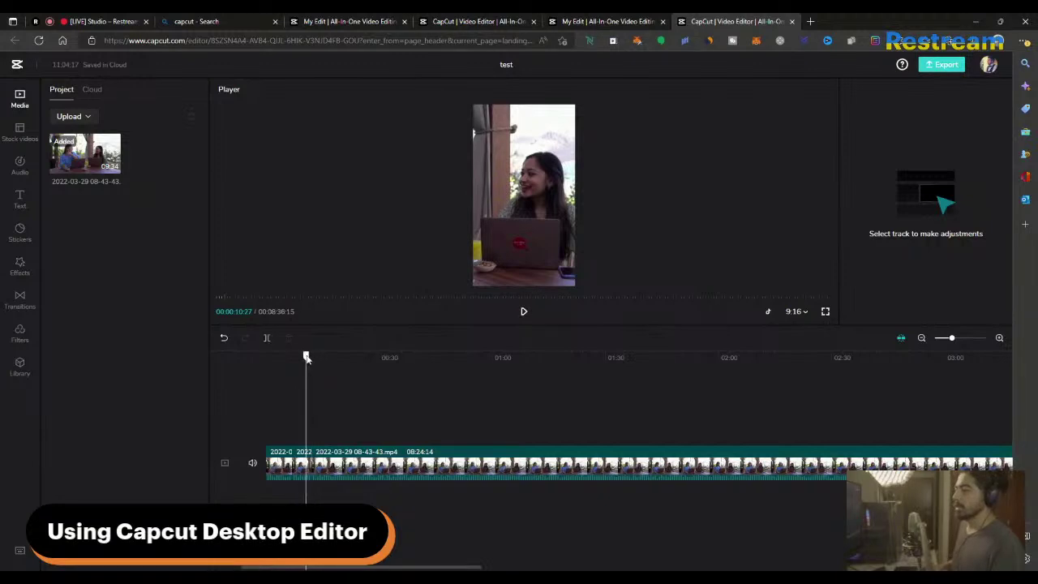
left_click(333, 400)
key("space")
left_click(308, 361)
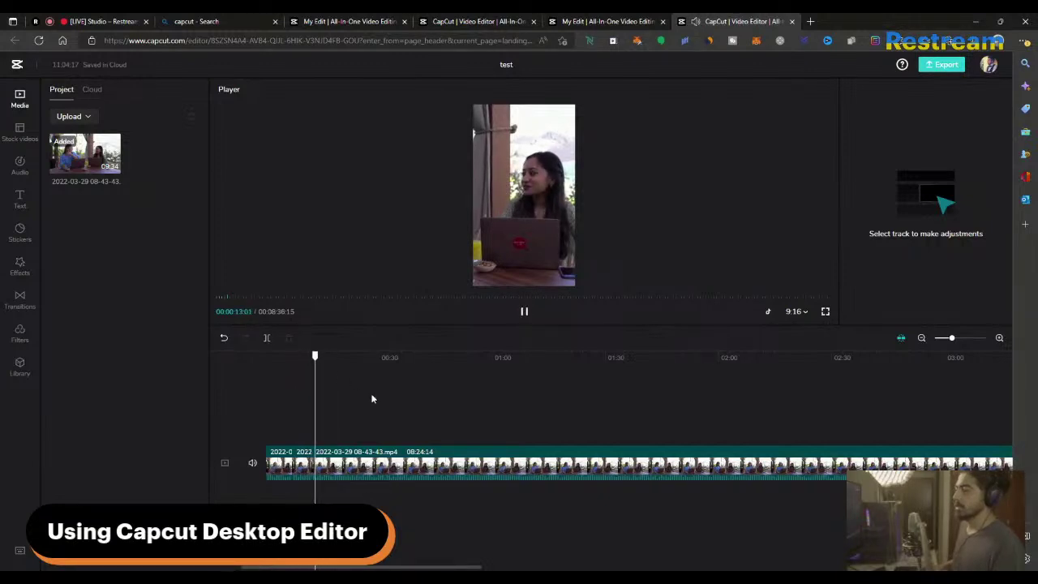
key("space")
left_click(369, 472)
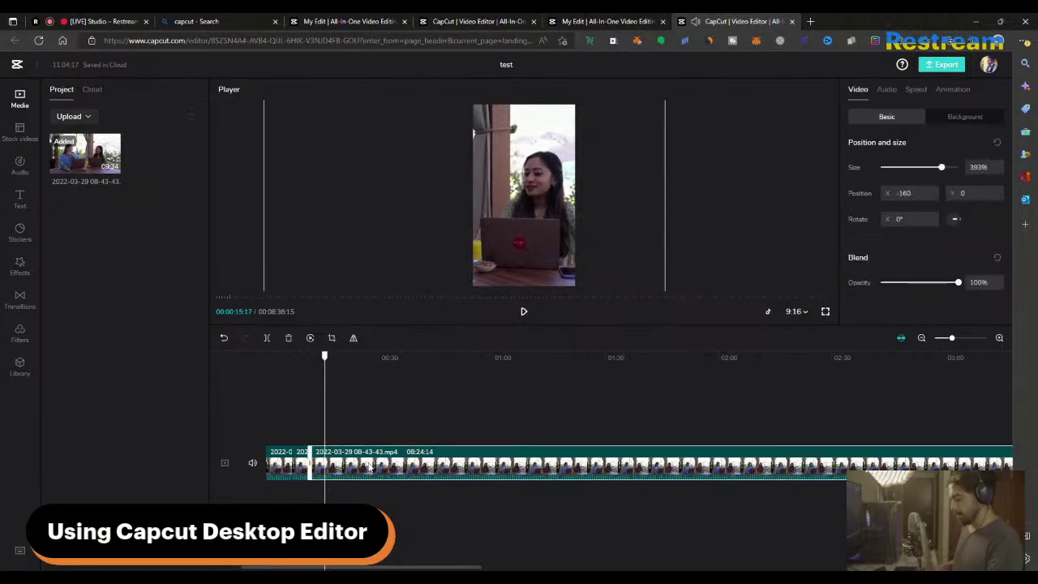
key("ctrl+b")
Step: Reposition the short third segment to X 187 so the woman in blue is in frame
left_click_drag(324, 355, 319, 357)
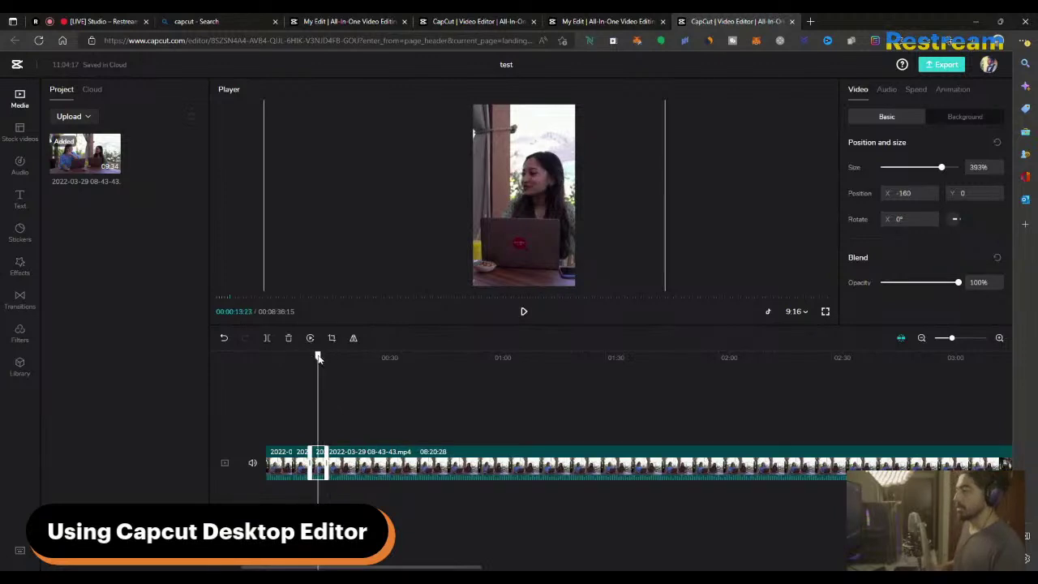
left_click_drag(523, 219, 652, 219)
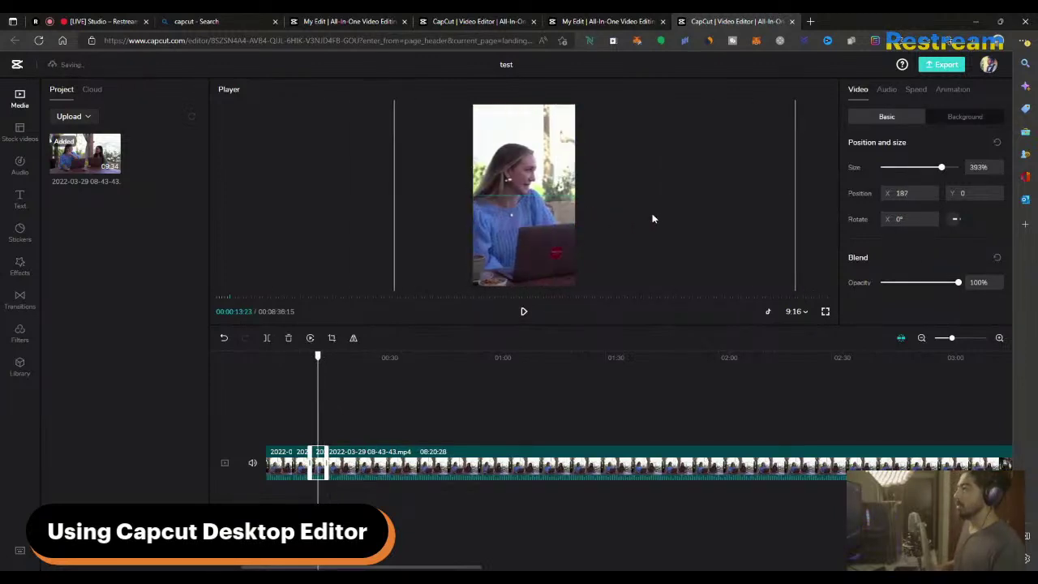
Step: Delete the long leftover clip after 00:00:15:17 and skim through the remaining three segments
left_click(406, 402)
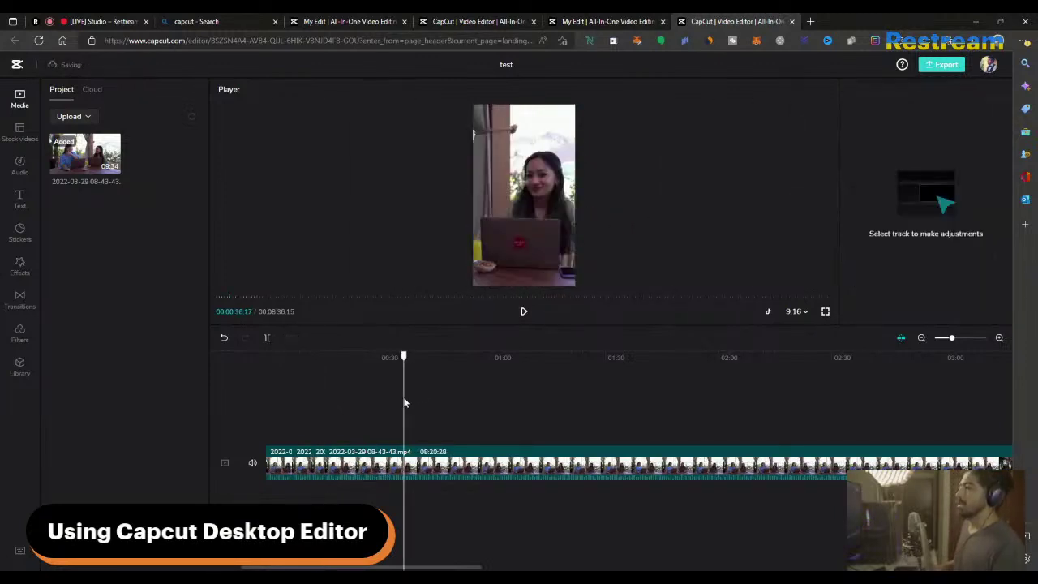
left_click(369, 456)
key("Delete")
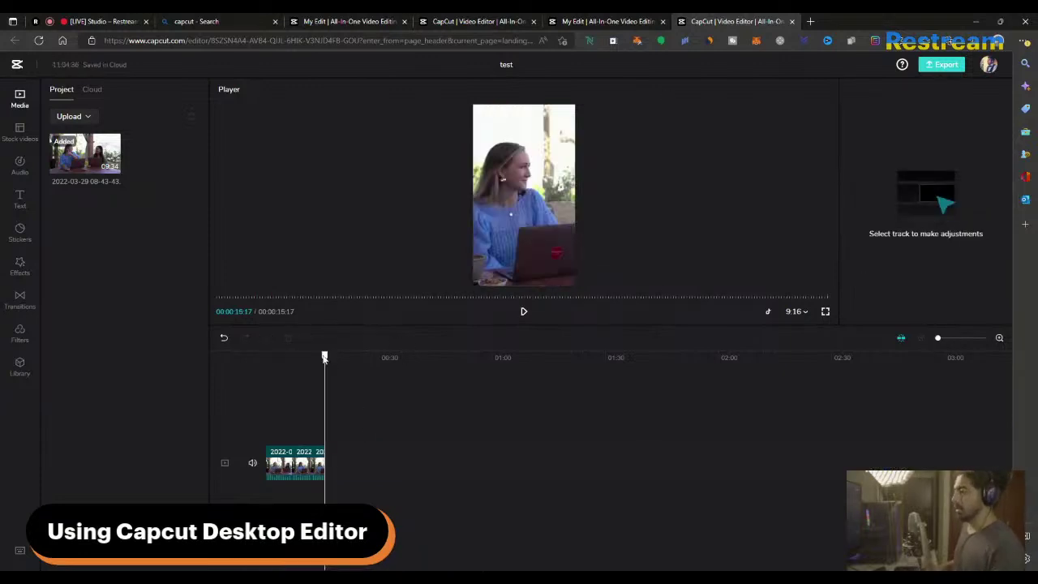
left_click_drag(325, 359, 322, 360)
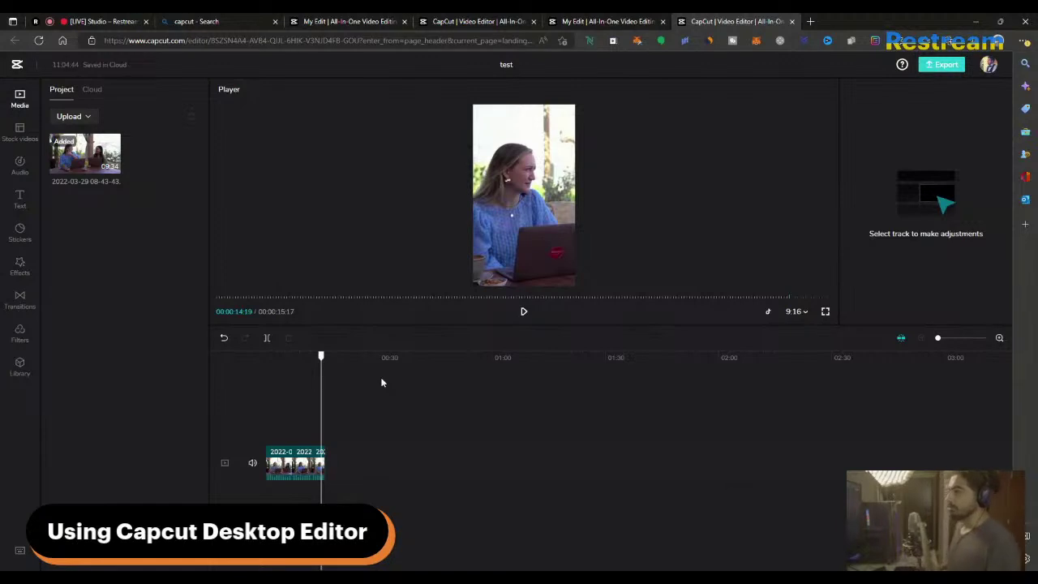
left_click_drag(322, 360, 287, 364)
left_click(355, 413)
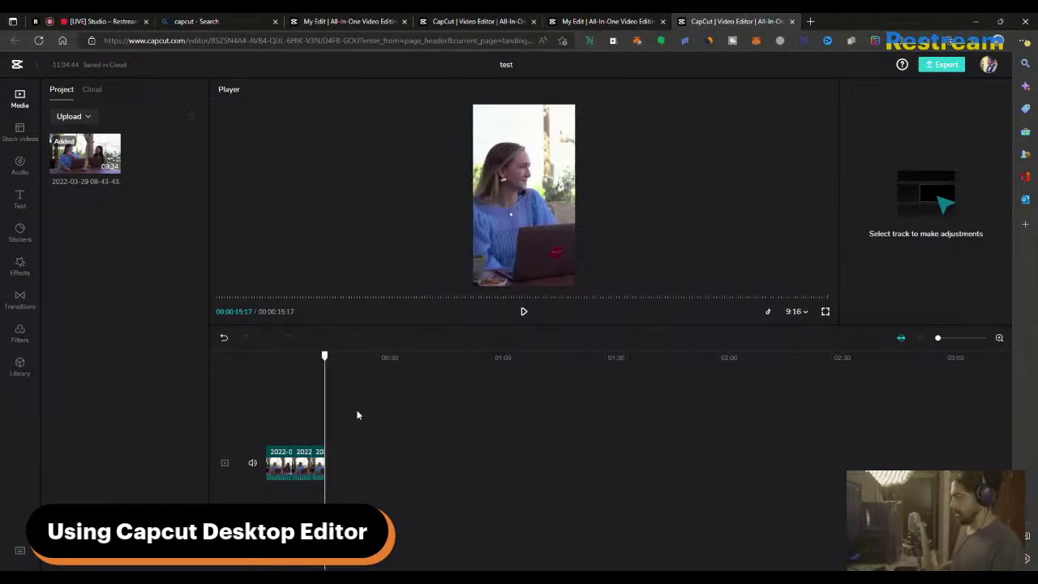
Step: Examine the audio, speed and animation settings available for the first segment
left_click(998, 338)
left_click(999, 337)
left_click(334, 360)
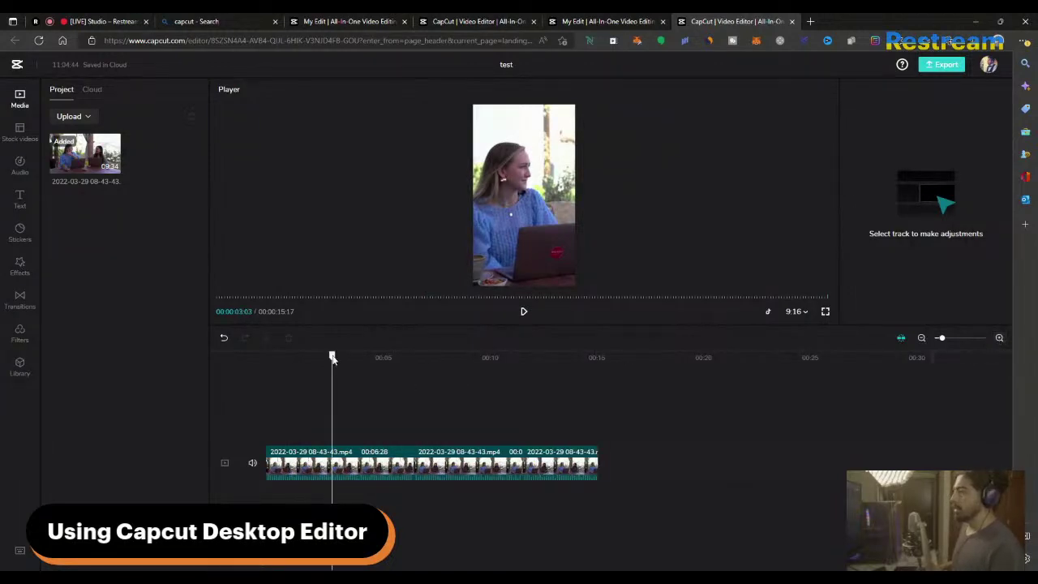
left_click(369, 488)
left_click(341, 466)
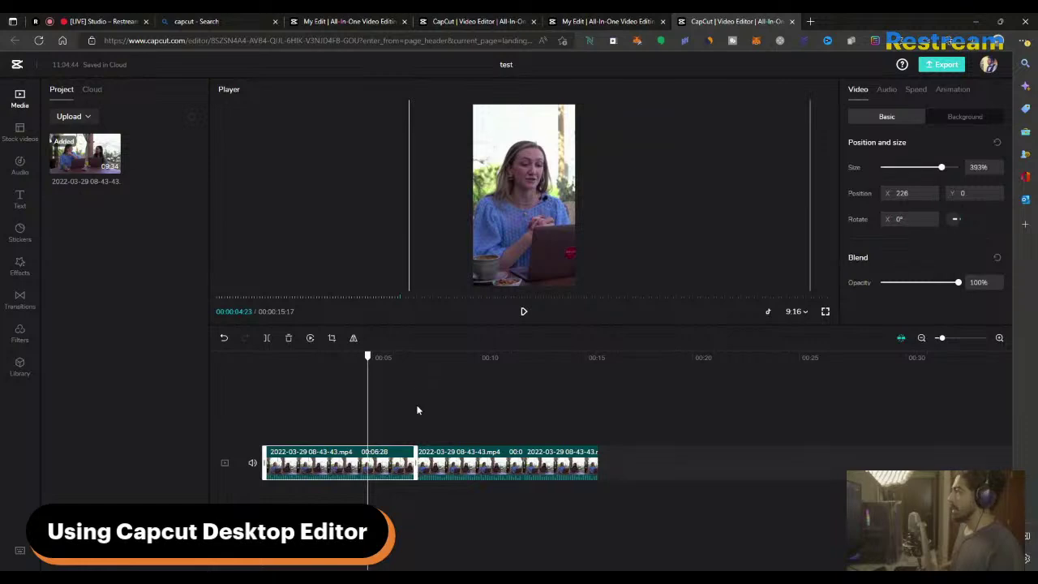
left_click(886, 90)
left_click(916, 90)
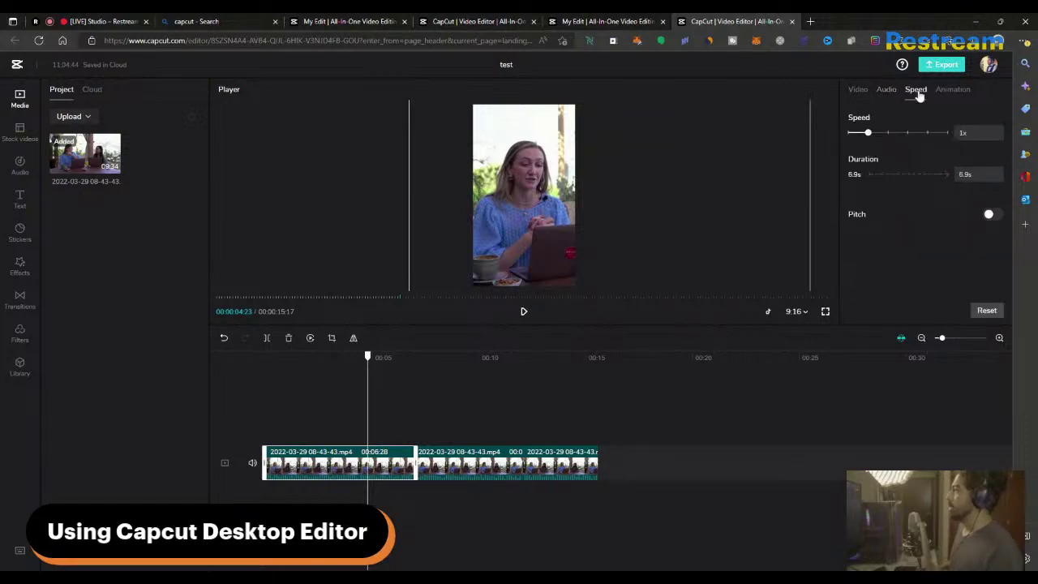
left_click(949, 90)
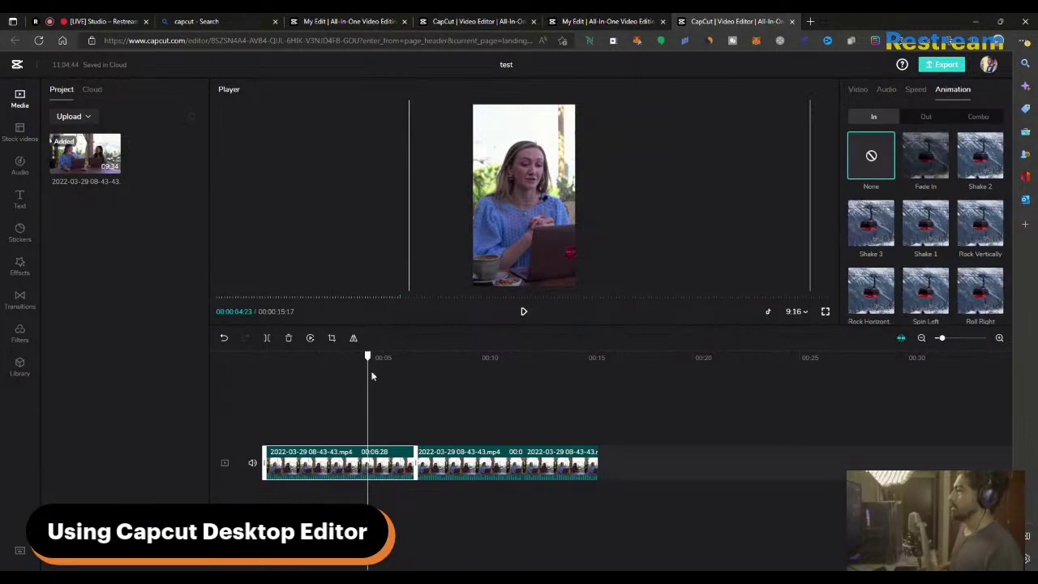
Step: Try the Shake 2 entrance animation and the Wave and slide and Slide and wave combos on the first segment, and clear the animation
left_click_drag(368, 358, 262, 371)
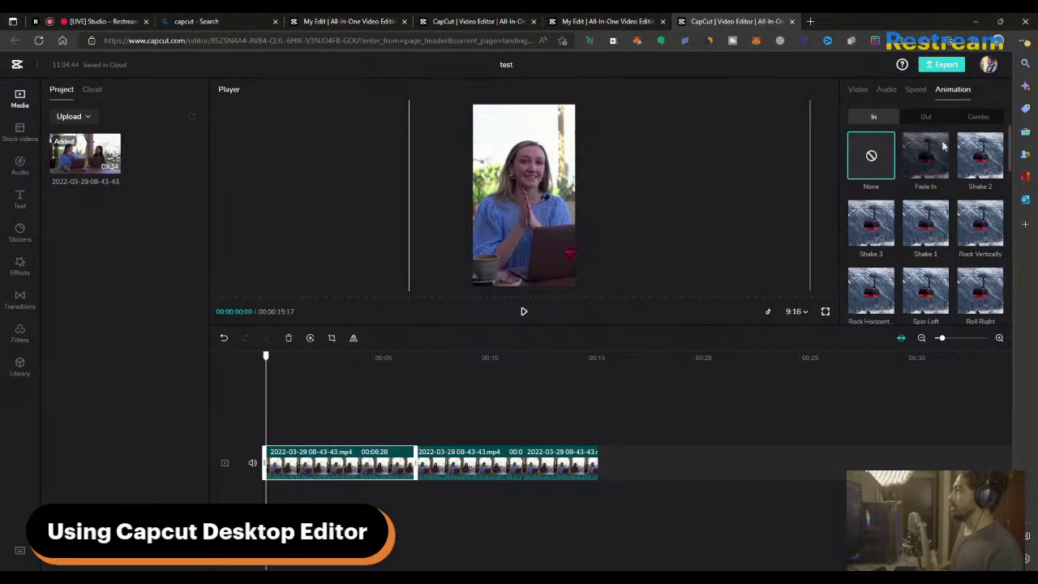
left_click(966, 163)
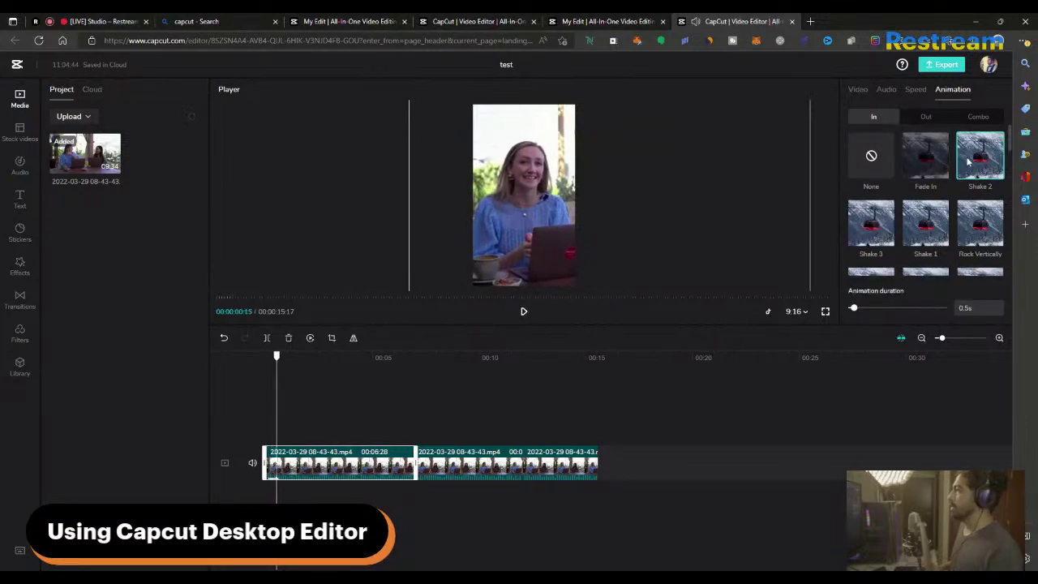
left_click(978, 118)
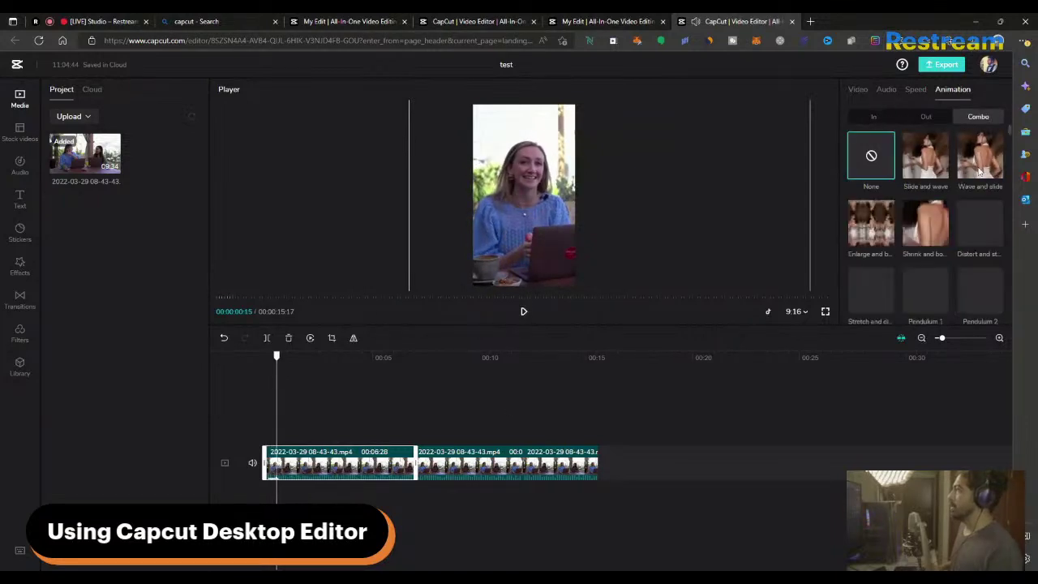
left_click(979, 171)
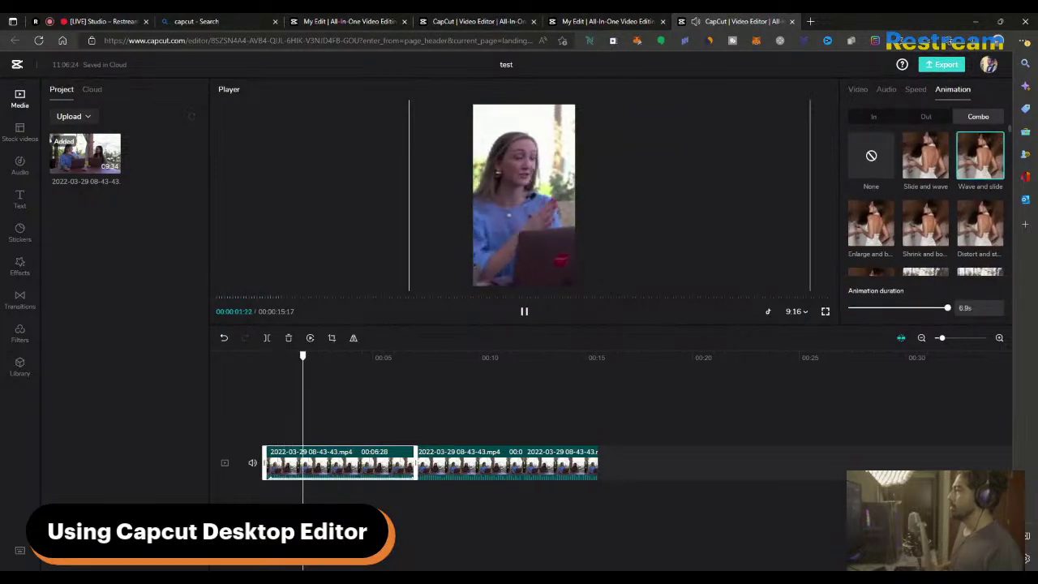
left_click(923, 162)
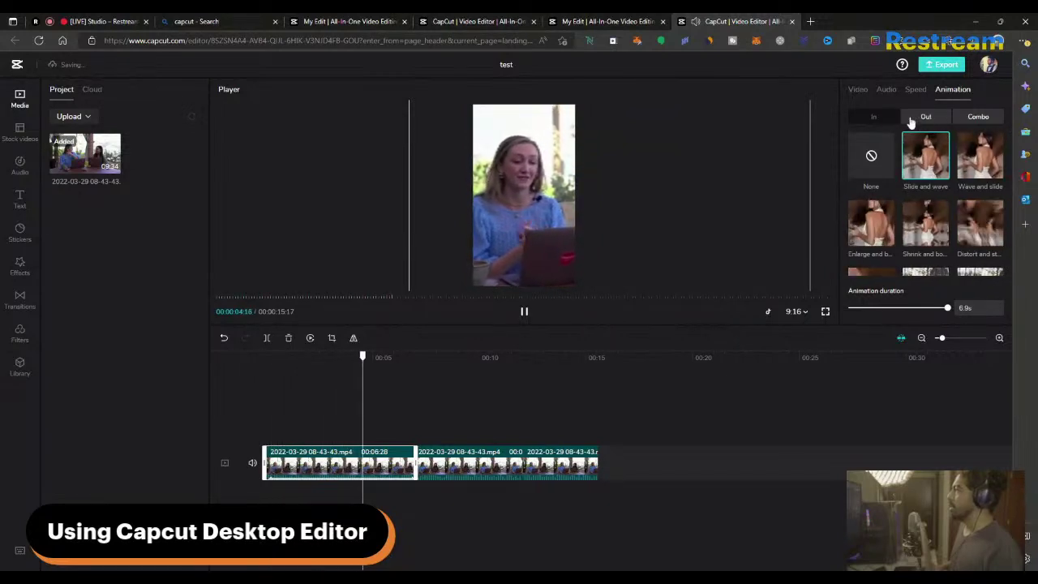
left_click(871, 155)
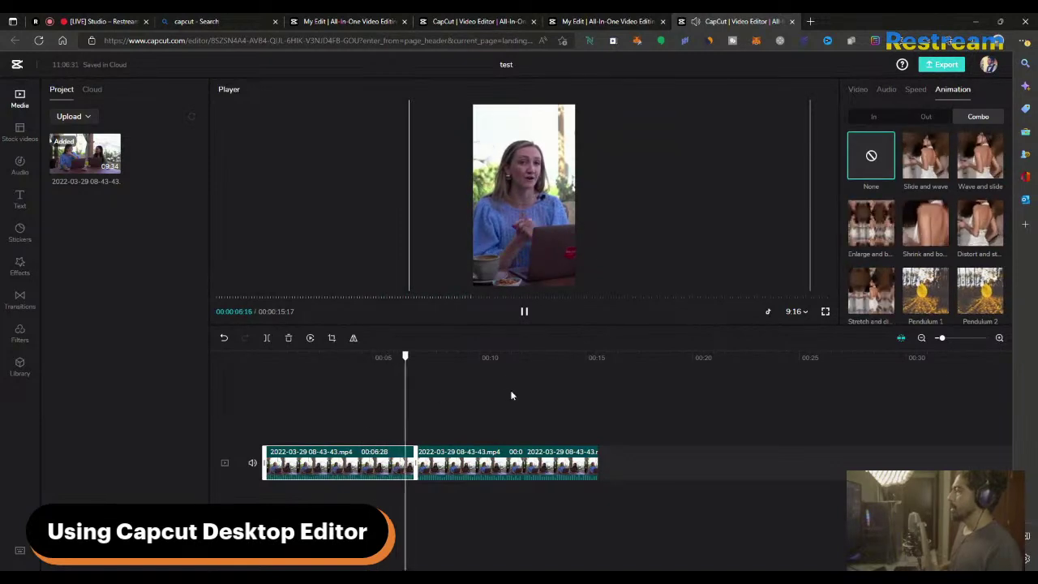
Step: Apply the Shake 2 entrance animation to the first segment and play it from the start through the first cut
left_click(414, 358)
left_click_drag(414, 361, 267, 365)
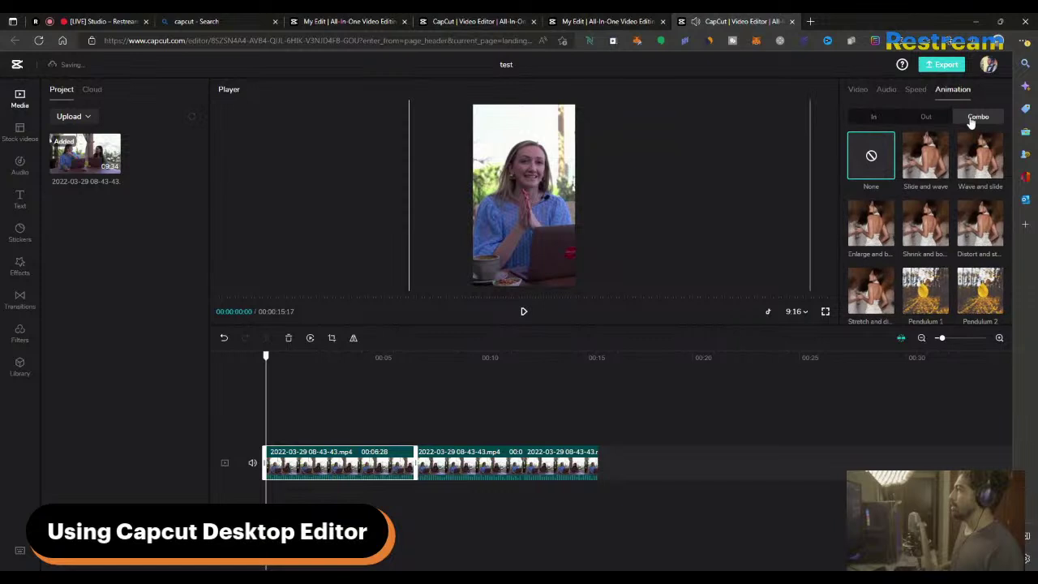
left_click(874, 116)
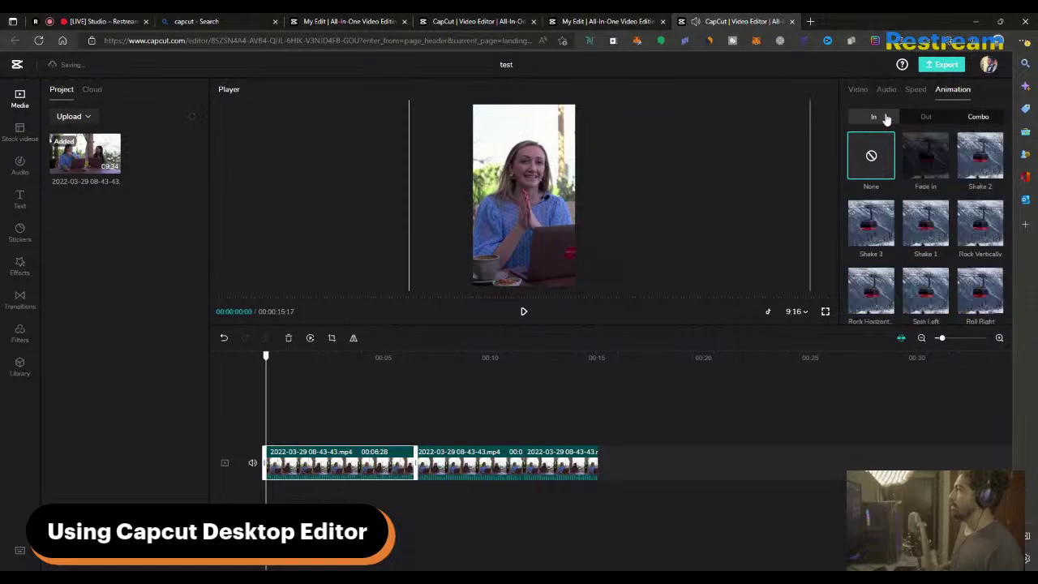
left_click(965, 168)
mouse_move(278, 356)
left_mouse_down()
mouse_move(308, 355)
mouse_move(267, 356)
left_mouse_up()
key("space")
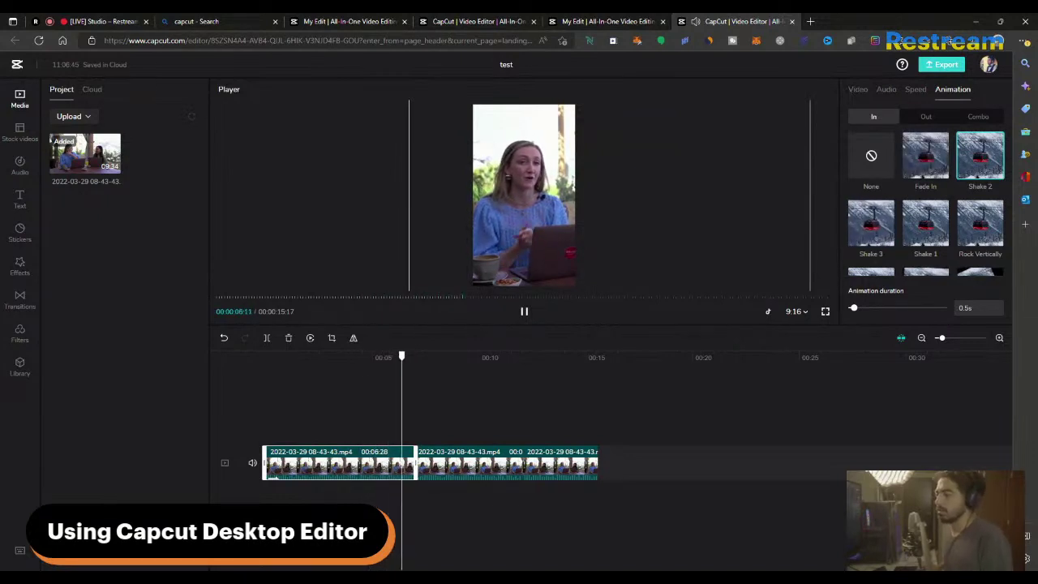
key("space")
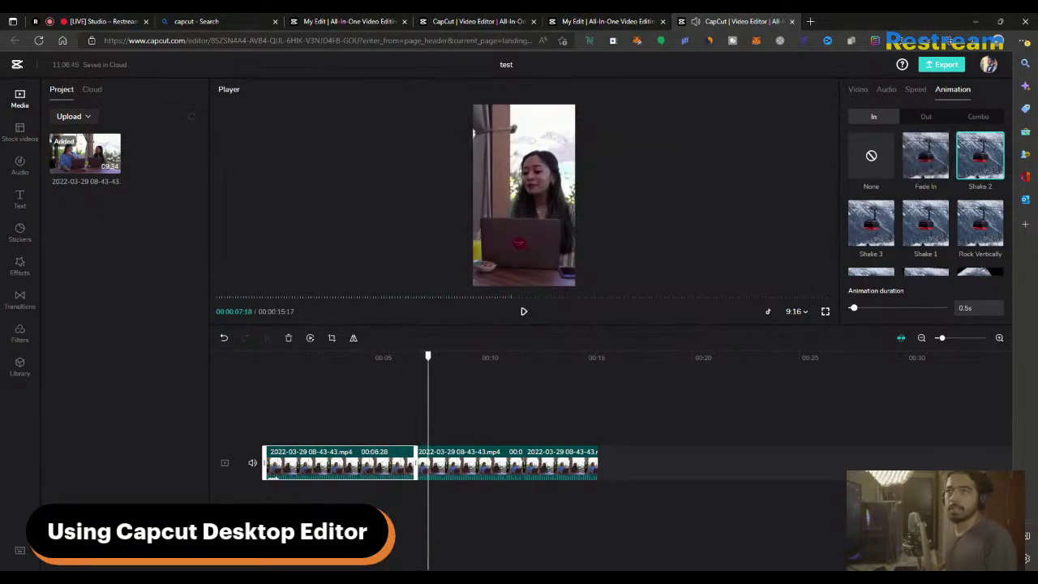
left_click(392, 358)
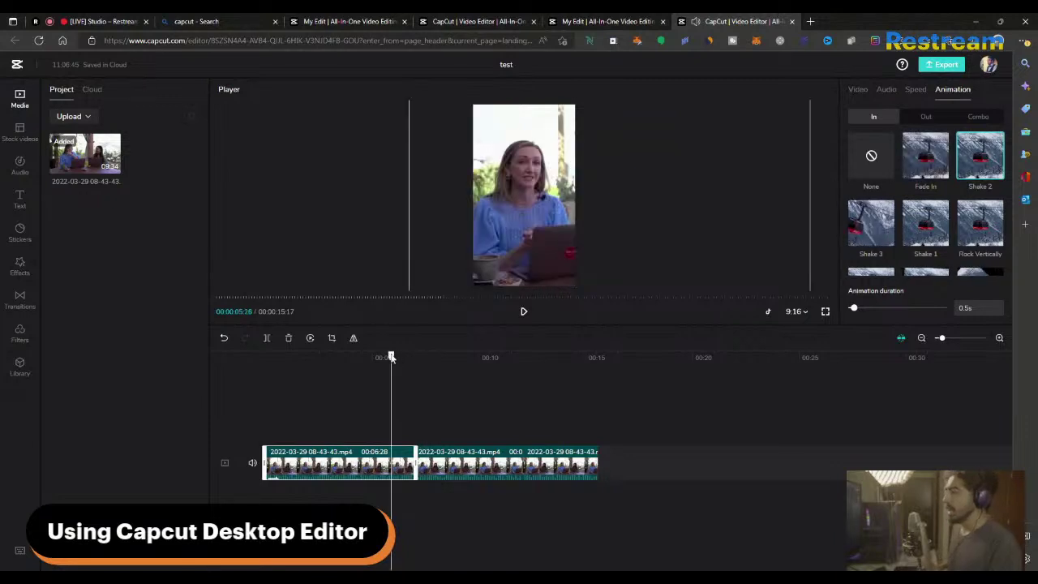
left_click(432, 359)
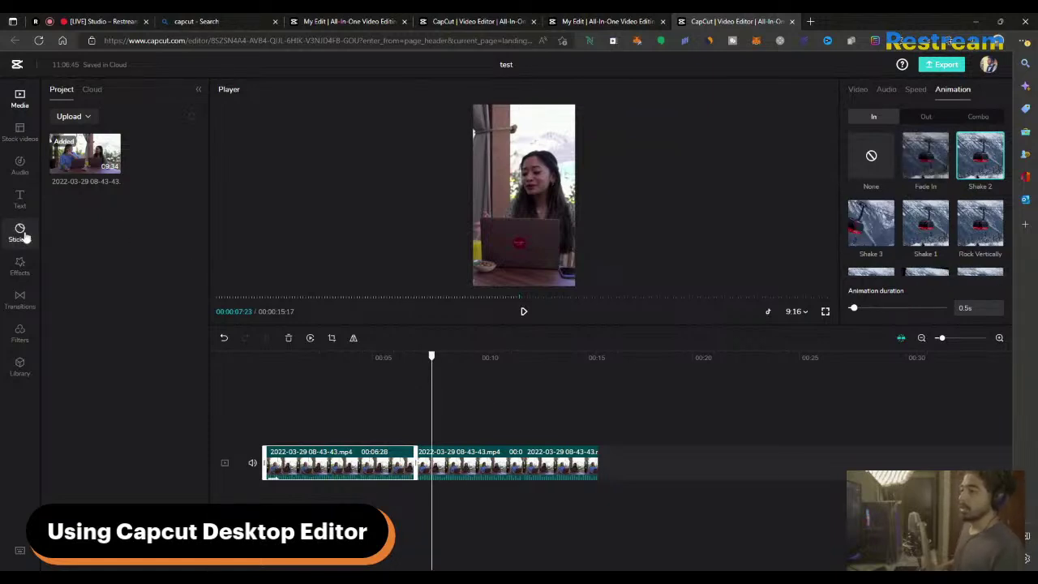
Step: Search the stock videos for "green screen"
left_click(20, 132)
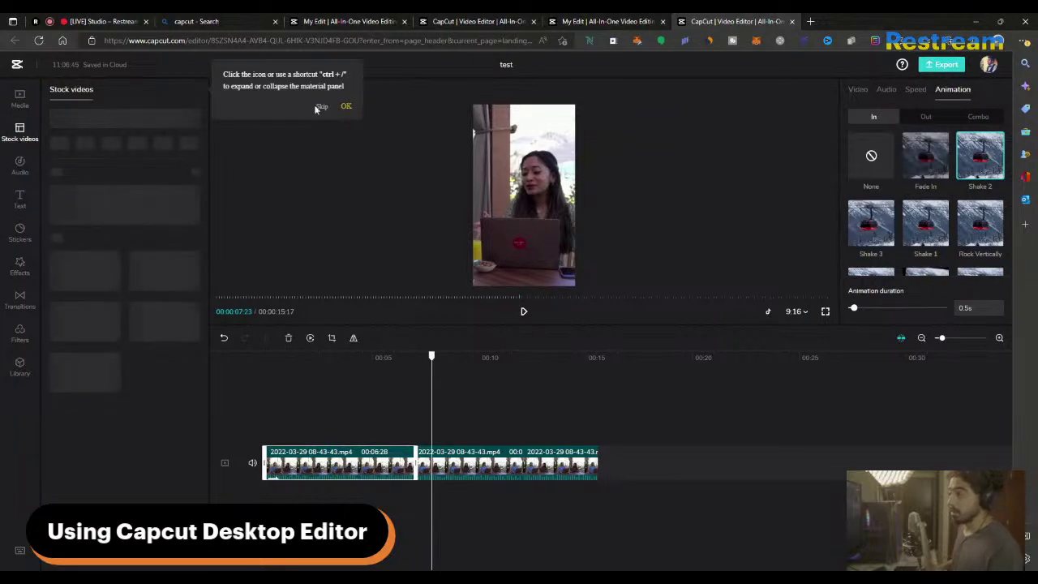
left_click(346, 106)
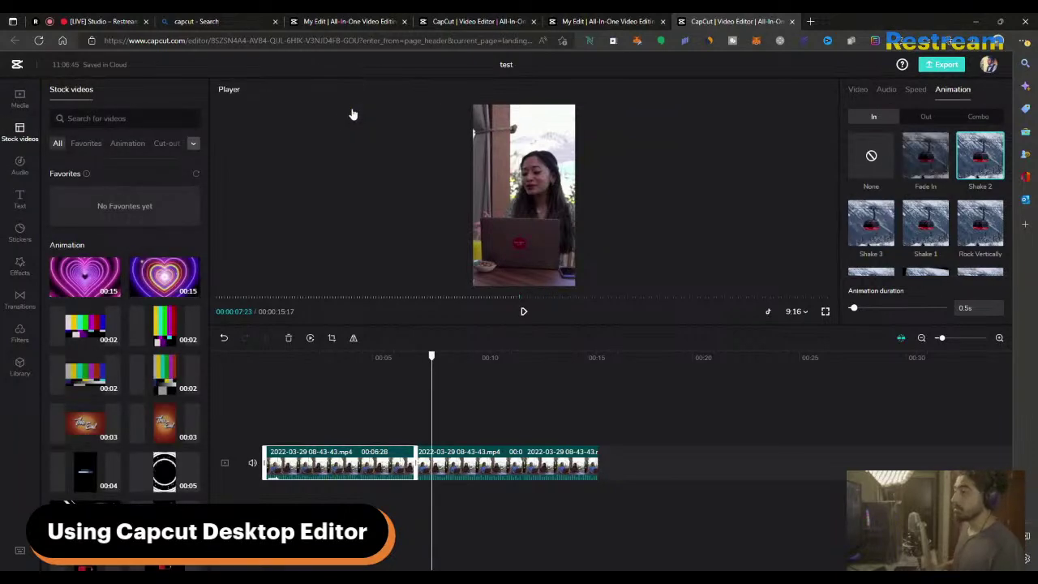
left_click(122, 118)
type("gree")
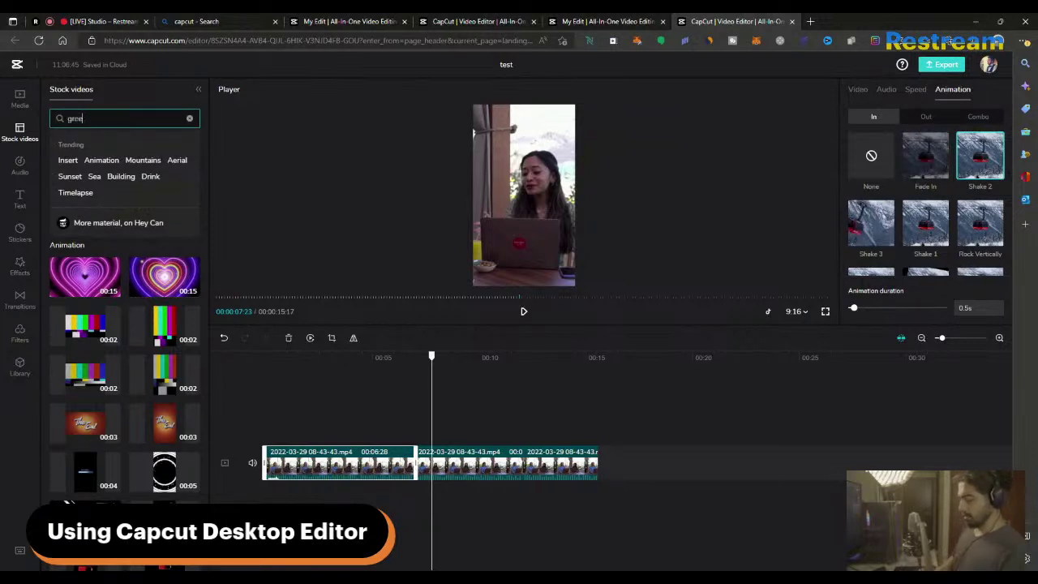
type("n screen")
key("Return")
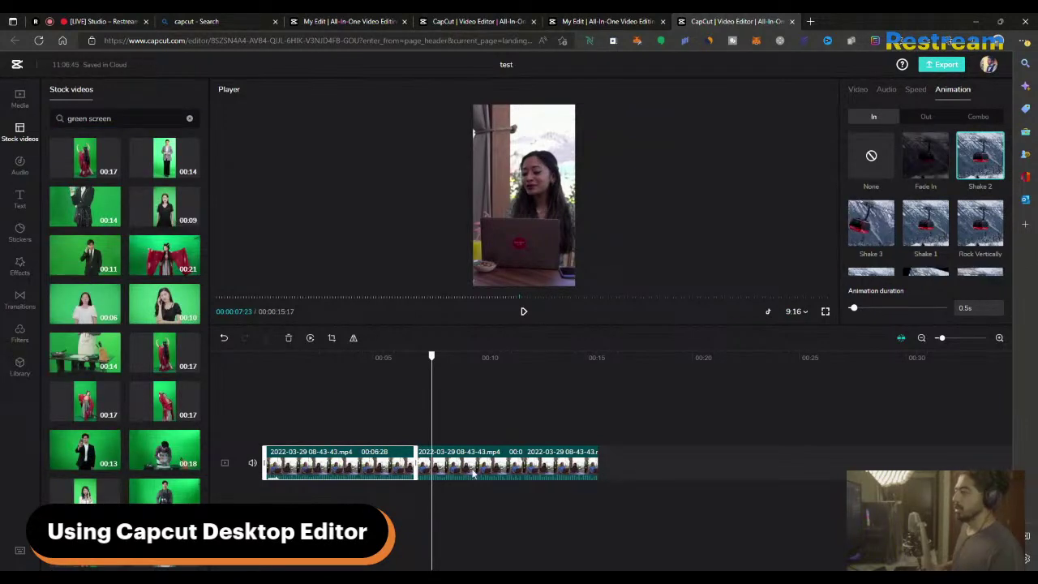
Step: Add the 10-second green screen clip of the woman on the phone and place it on a track above the main footage
left_click(337, 357)
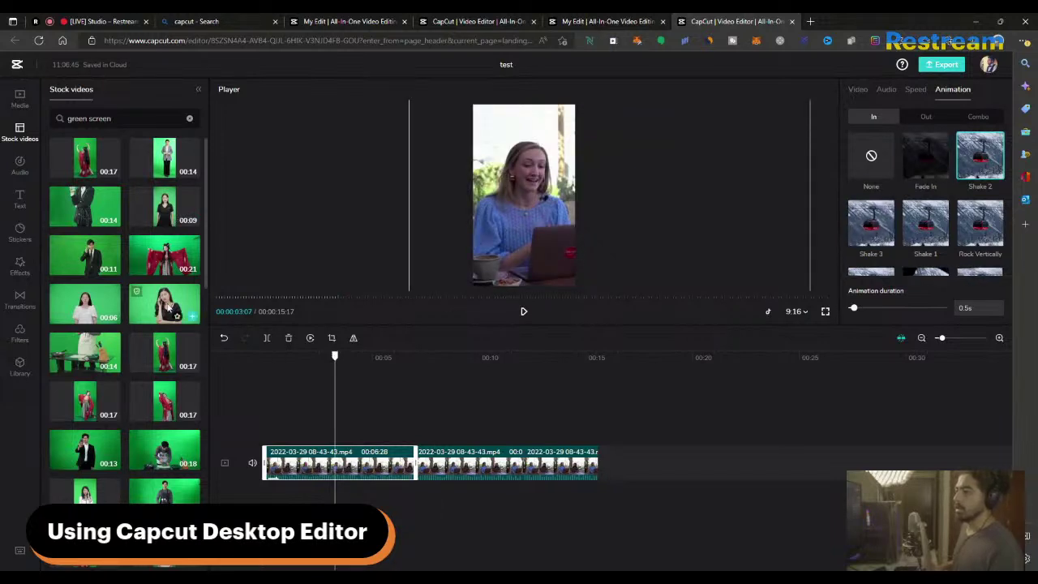
left_click(193, 319)
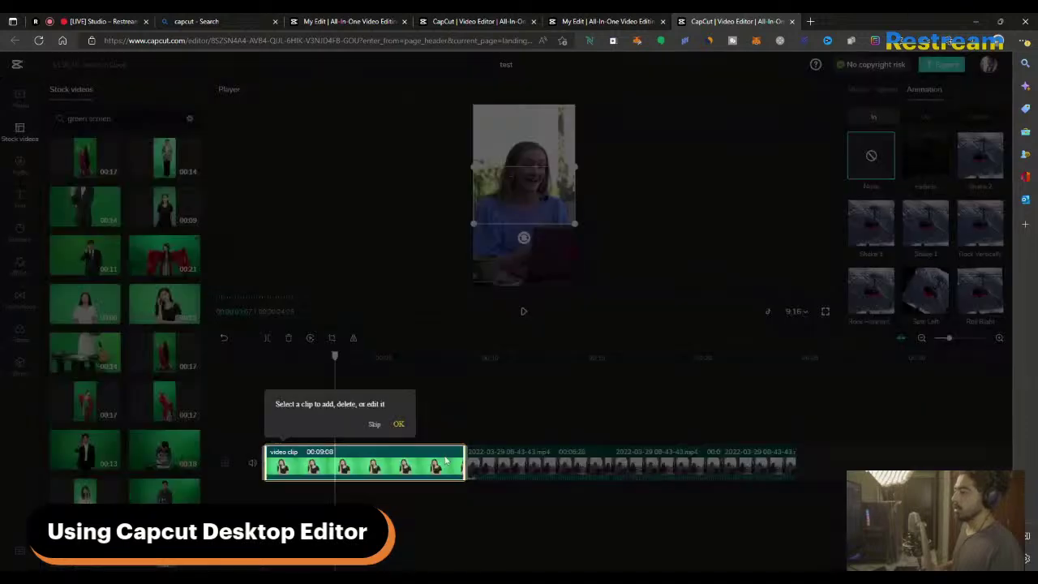
left_click(398, 425)
left_click_drag(420, 454, 412, 425)
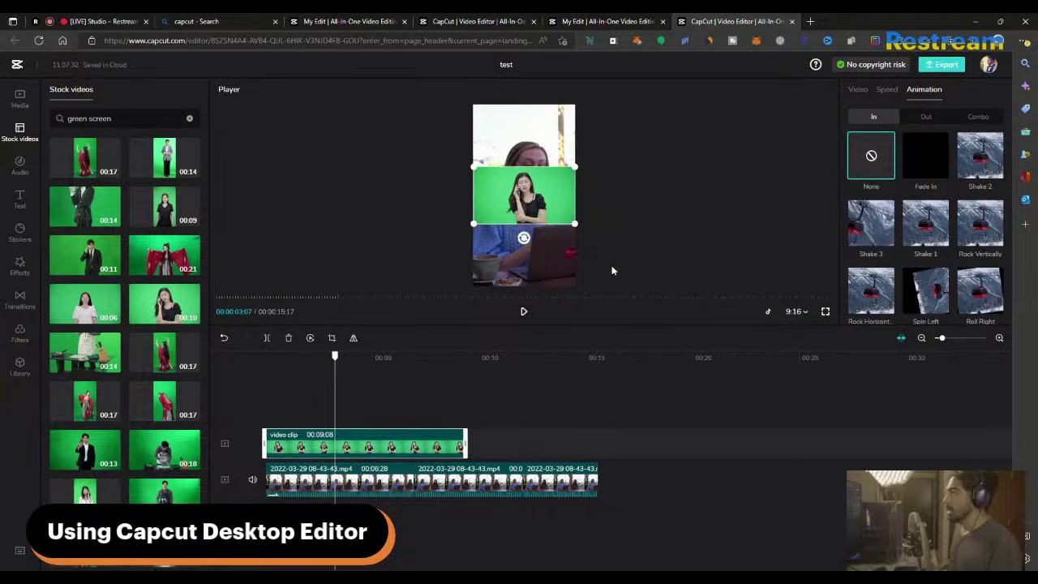
left_click(886, 90)
left_click(858, 89)
left_click(472, 409)
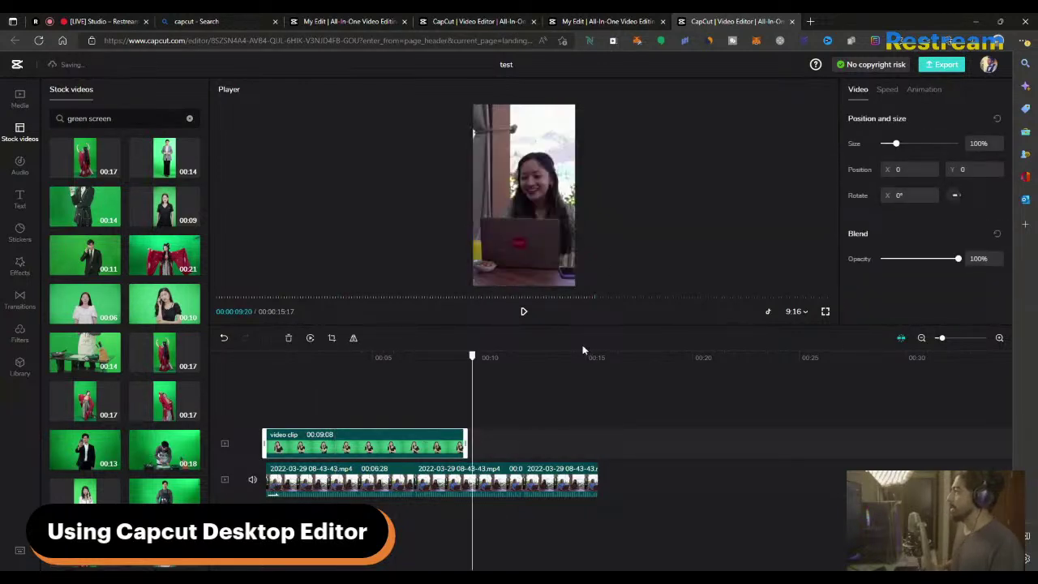
left_click(390, 357)
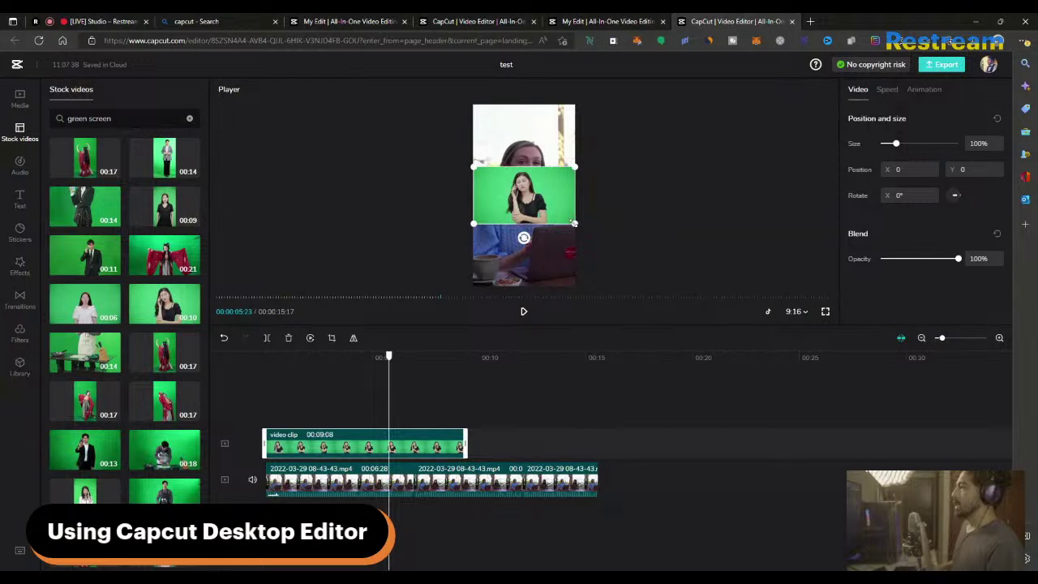
left_click(796, 313)
left_click(771, 281)
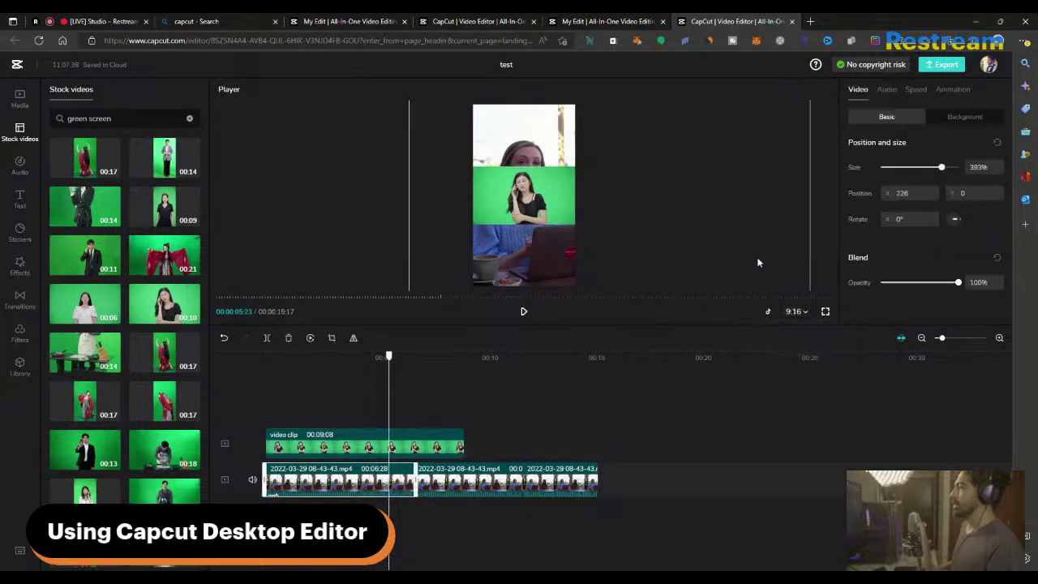
Step: Scale the green screen overlay clip to 330% so it fills the vertical frame
left_click_drag(389, 357, 351, 363)
left_click(391, 436)
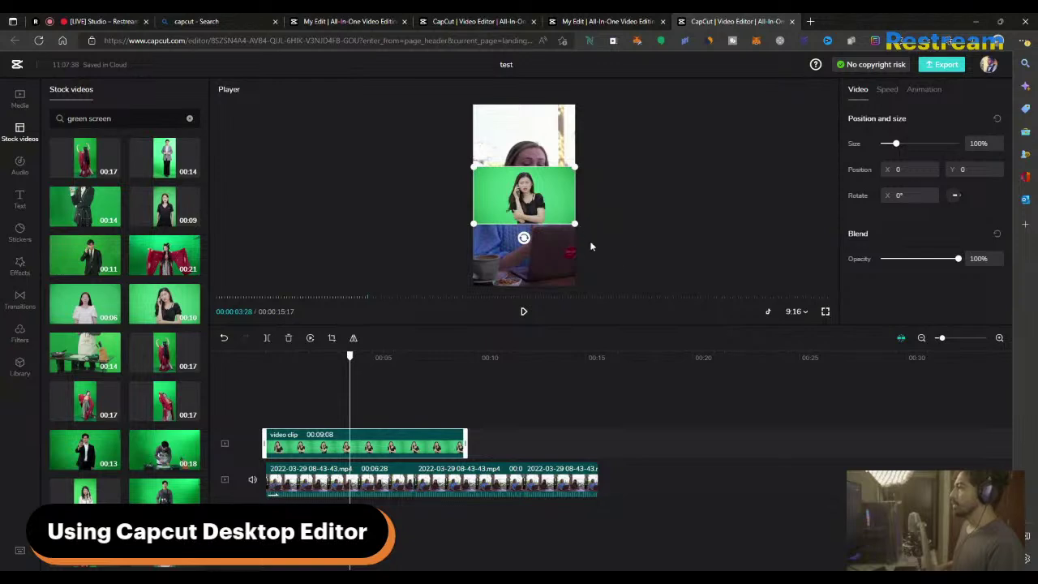
left_click_drag(897, 143, 932, 144)
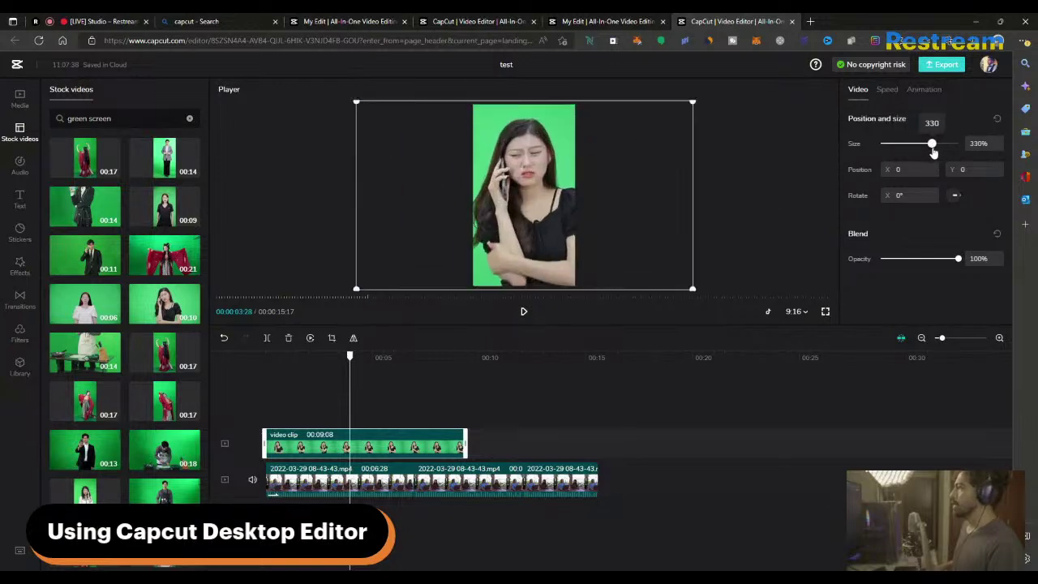
Step: Trim both ends of the green screen overlay so it covers only about two seconds over the first segment
left_click(434, 390)
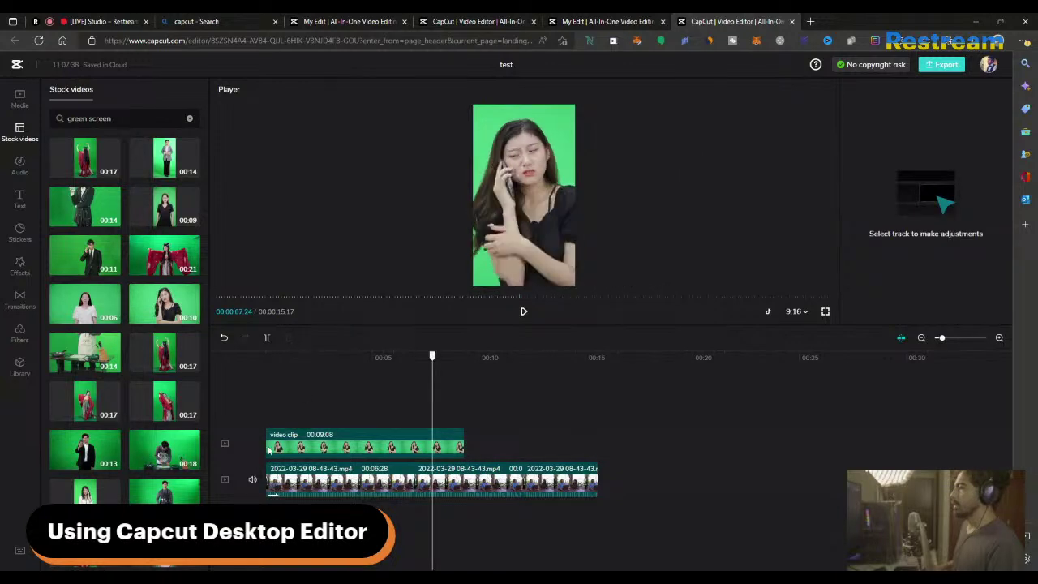
left_click(276, 449)
left_click_drag(264, 443, 301, 442)
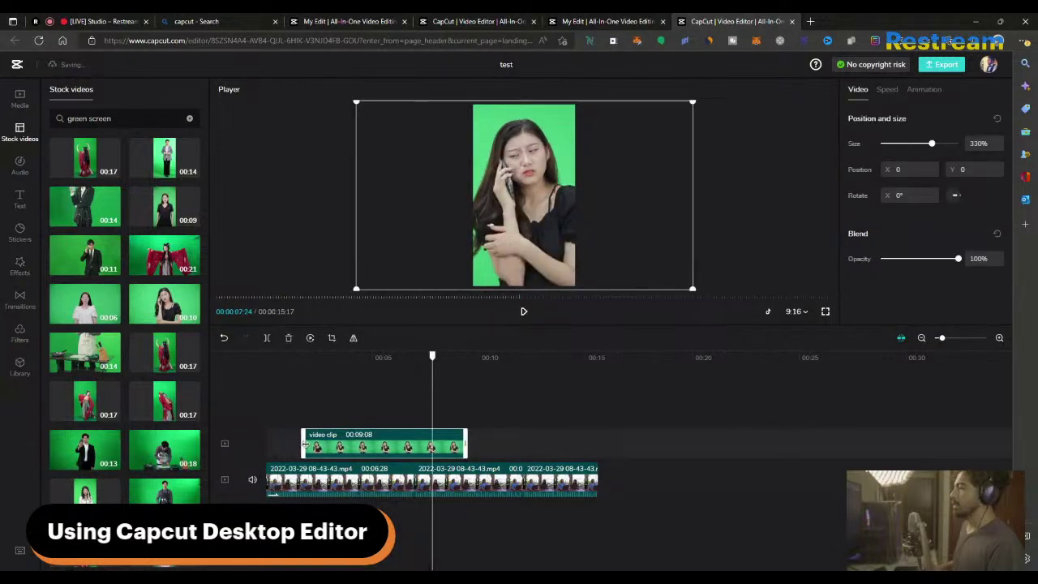
left_click_drag(466, 444, 342, 446)
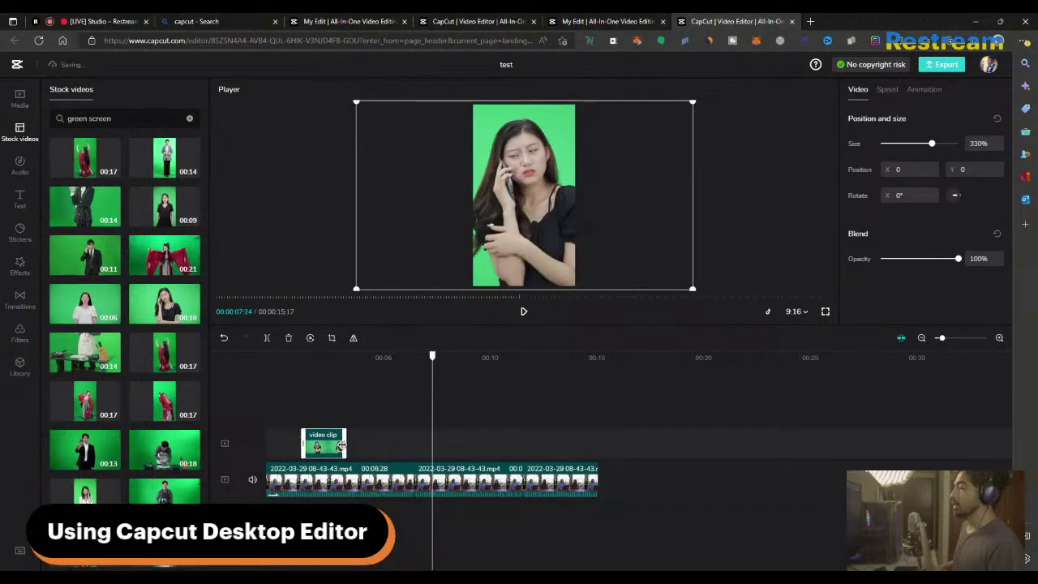
Step: Play back the part of the timeline where the green screen overlay appears over the first segment
left_click(297, 358)
left_click(338, 387)
left_click(296, 358)
key("space")
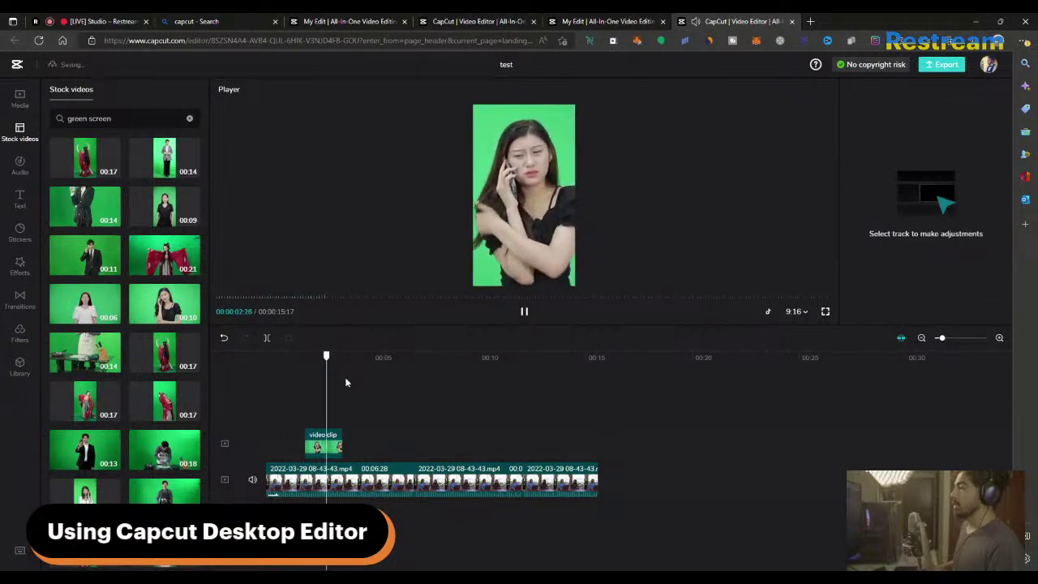
left_click(326, 357)
Step: Apply the Sway Out combo animation to the green screen overlay clip
left_click(324, 444)
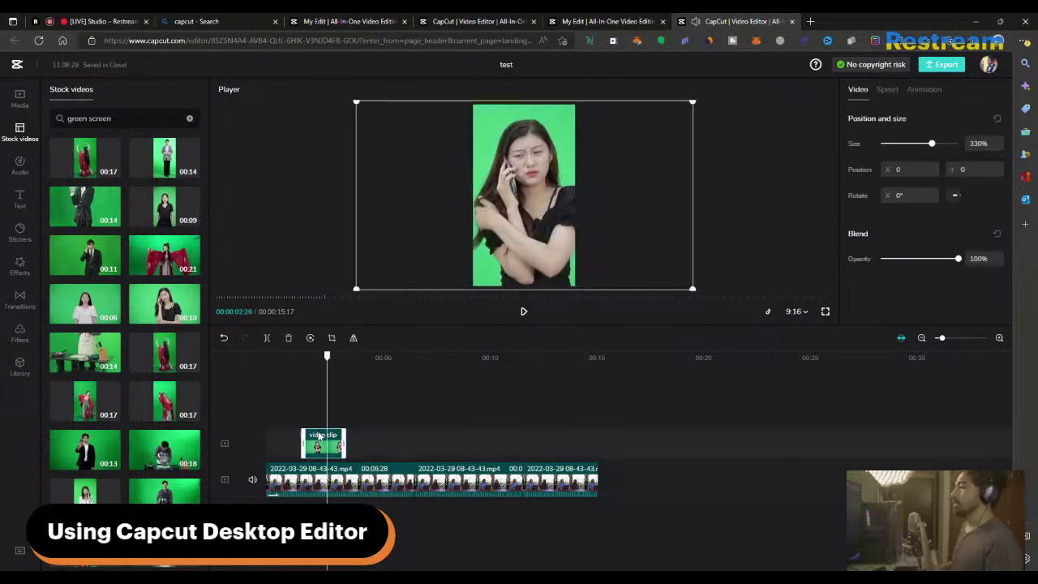
left_click(924, 89)
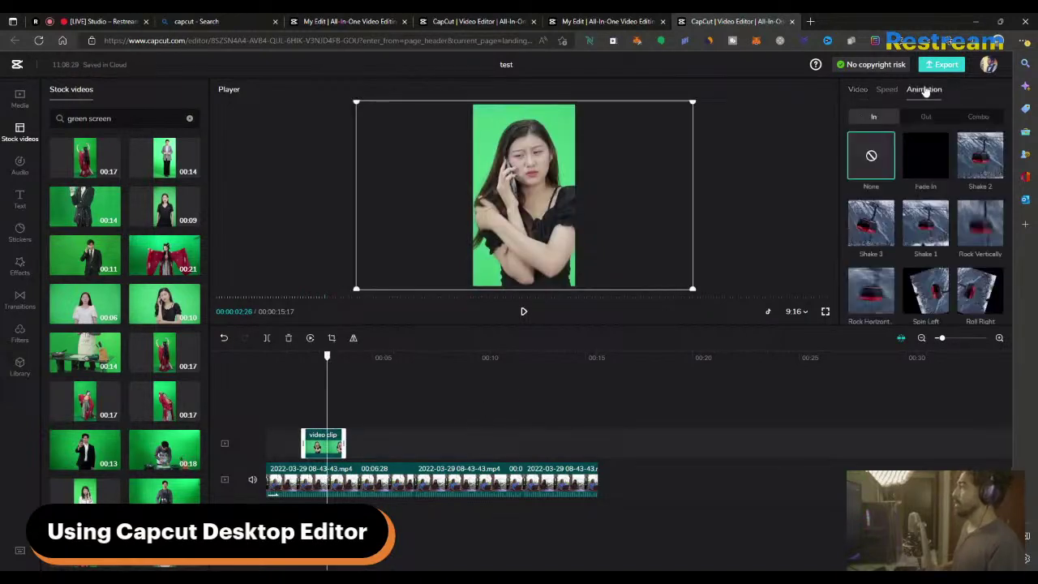
left_click(977, 117)
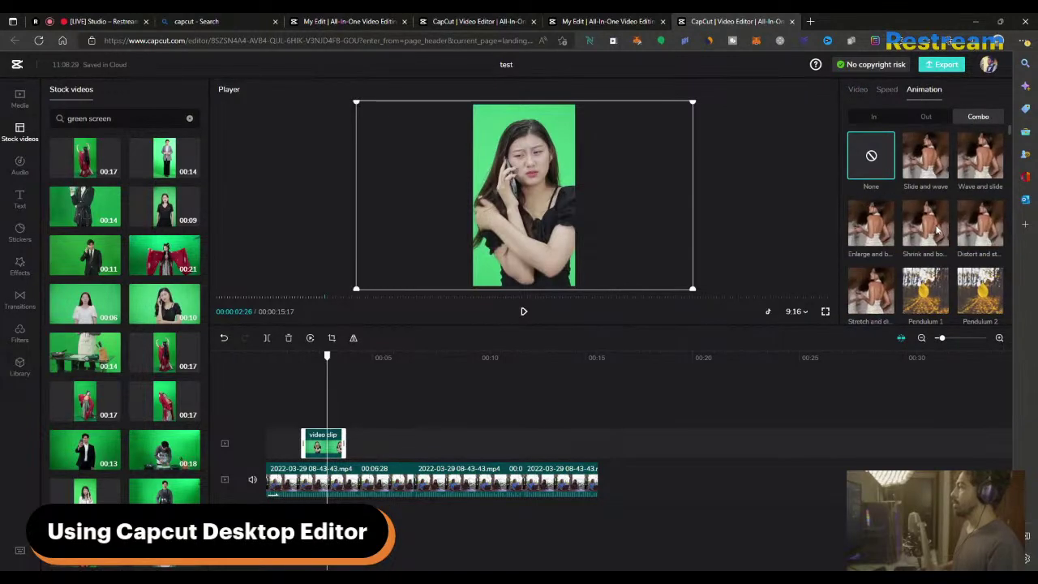
scroll(919, 301, "down", 3)
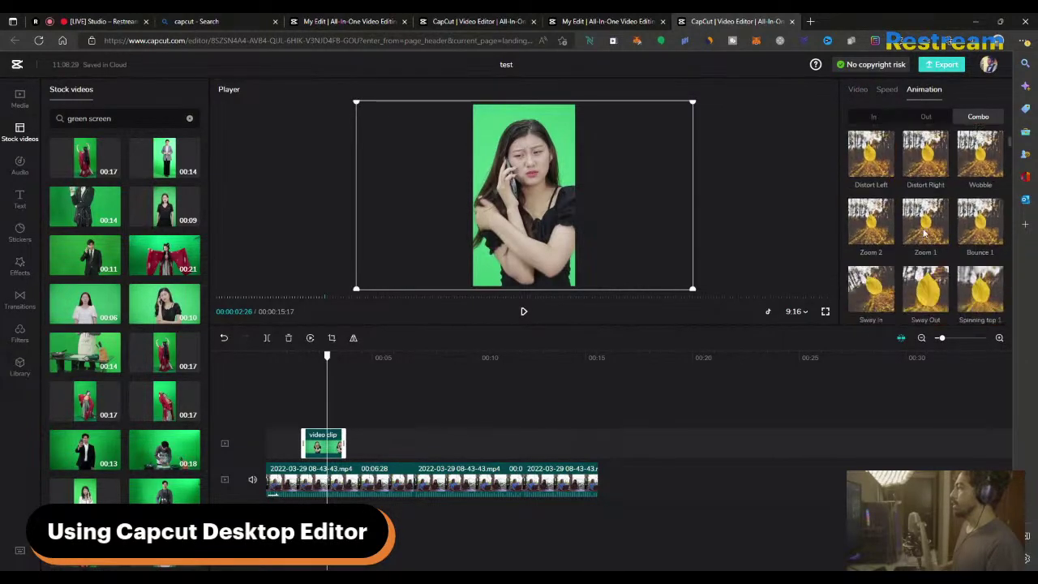
left_click(919, 282)
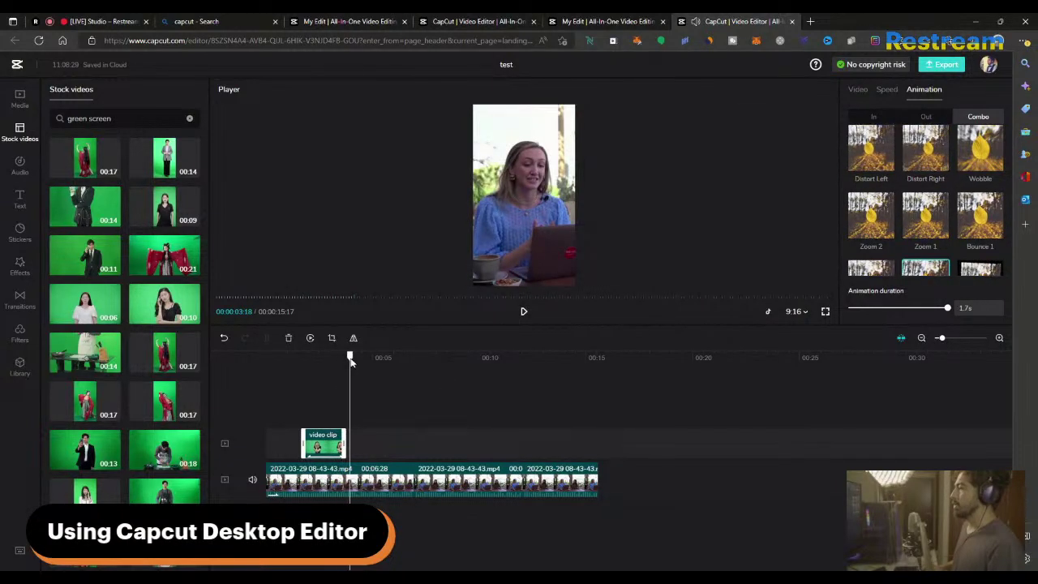
Step: Add the trending Lightning effect above the green screen overlay and fit it to the overlay clip's length
left_click(323, 363)
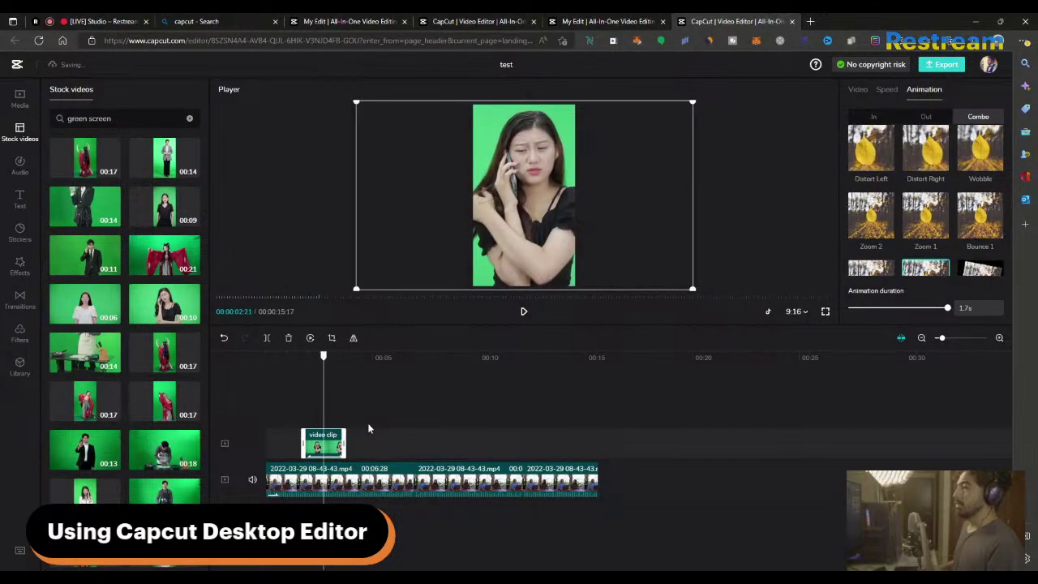
left_click(21, 271)
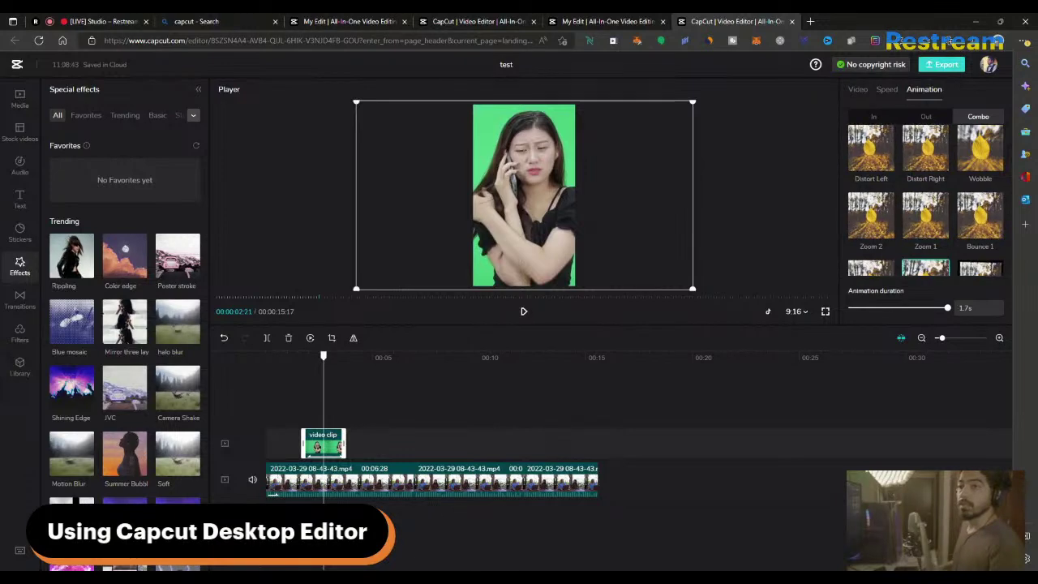
left_click(130, 116)
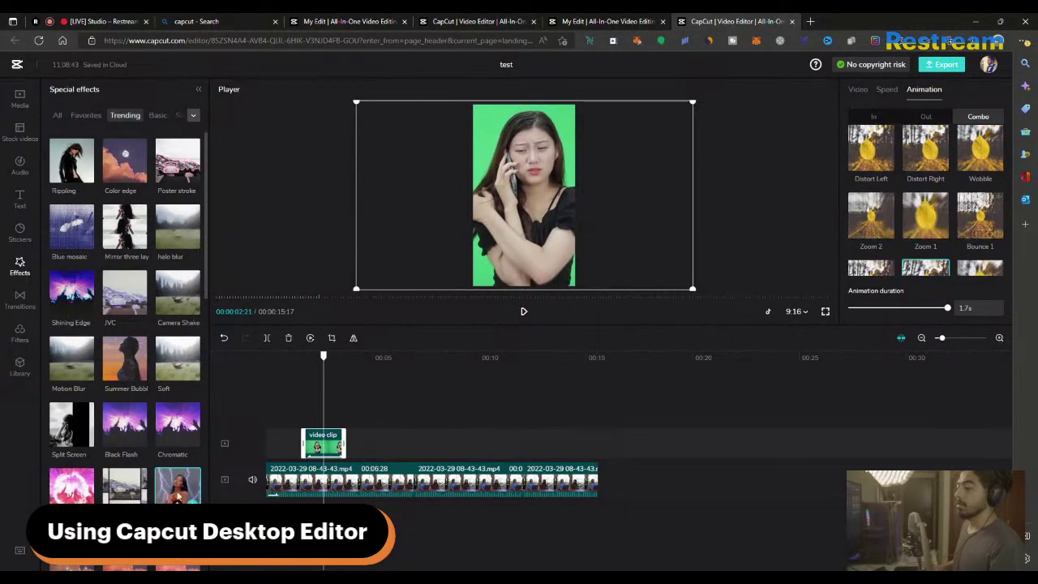
left_click(182, 491)
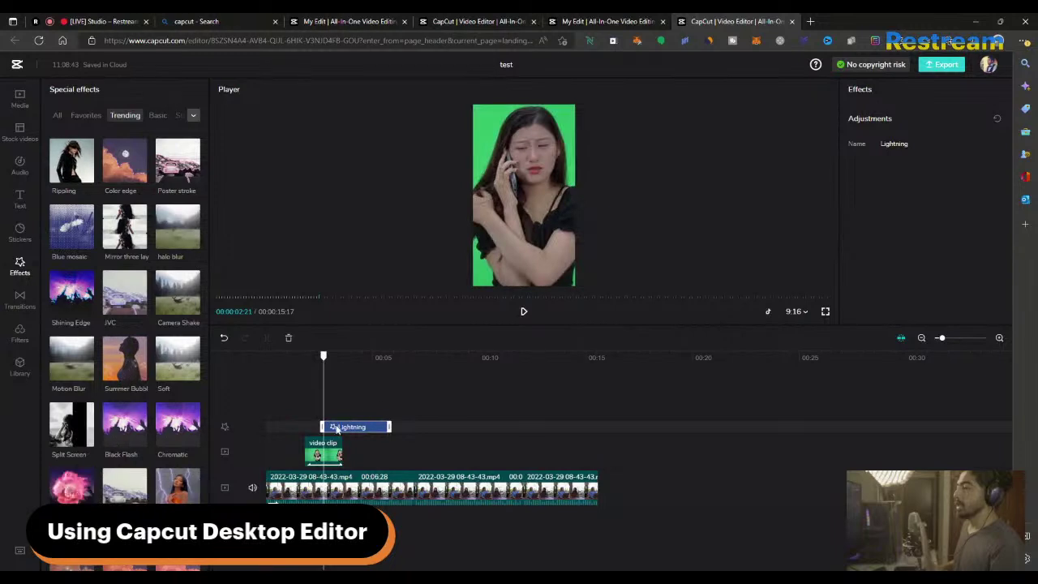
left_click_drag(361, 435, 345, 428)
Step: Play the video from just before the overlay to check the Lightning effect and the animation
left_click_drag(324, 357, 298, 359)
left_click(328, 394)
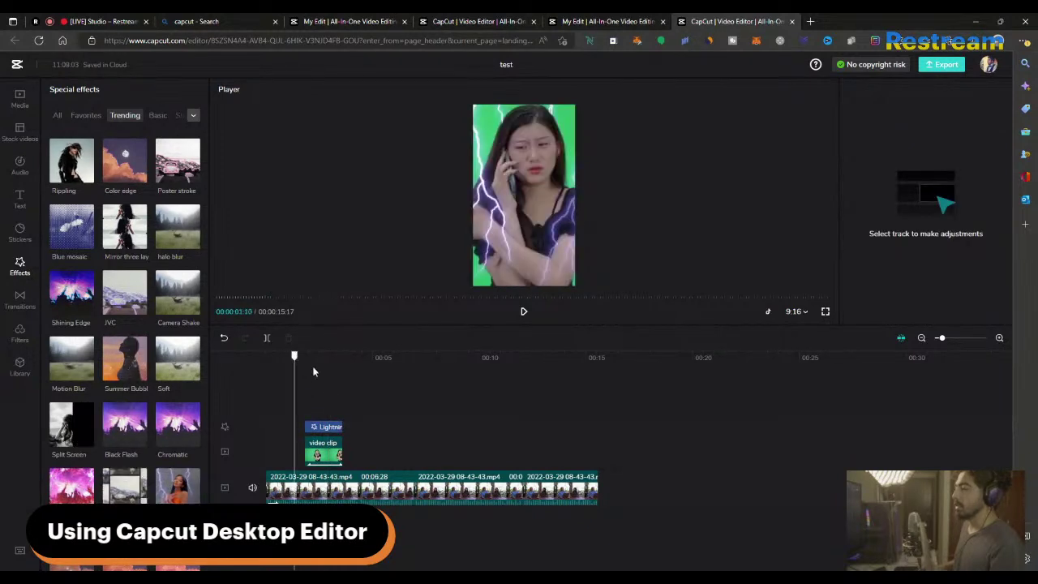
key("space")
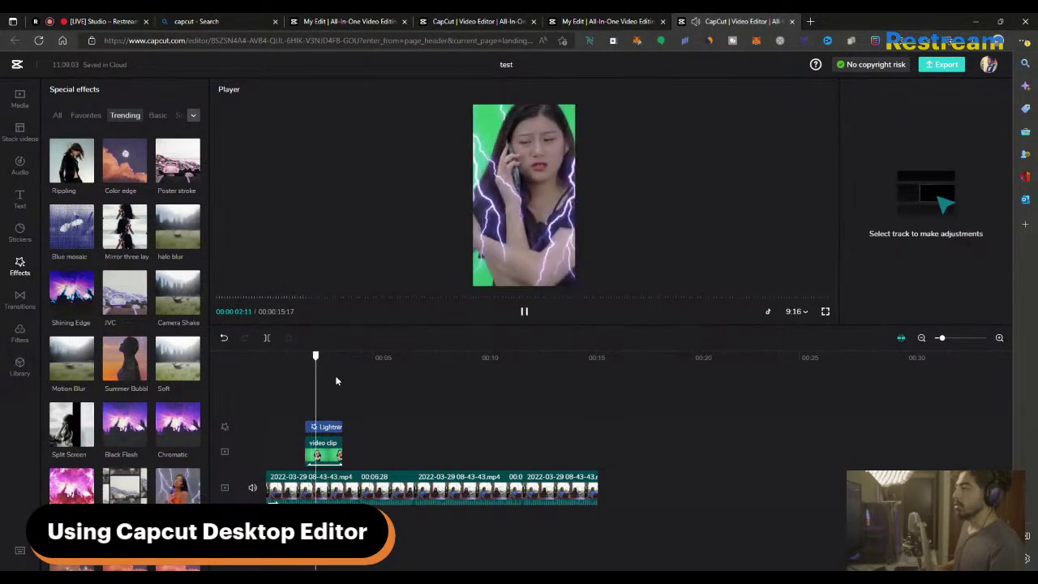
key("space")
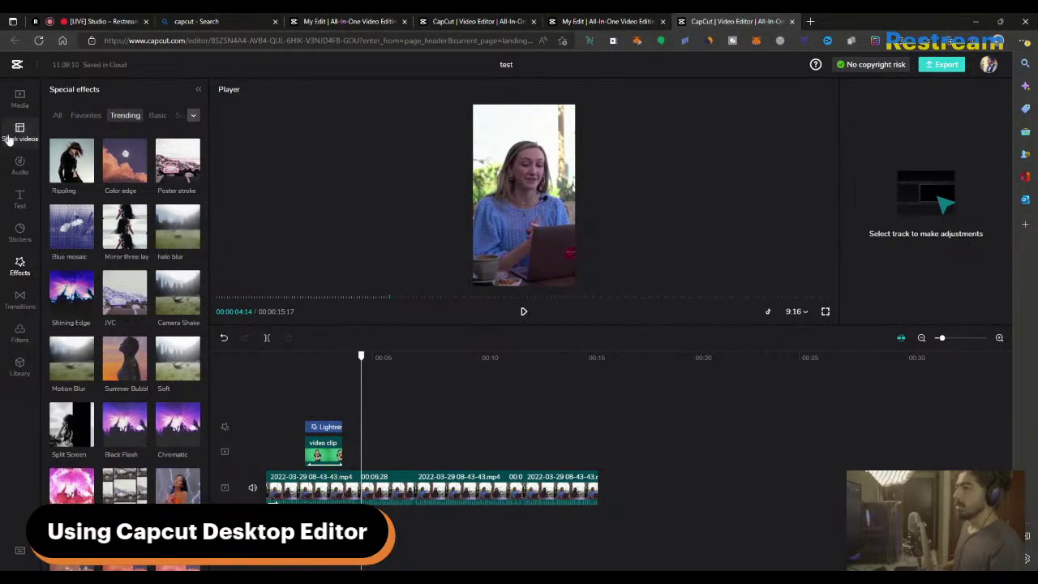
Step: Review the cut between the first and second main segments and park the playhead just before it
left_click(397, 358)
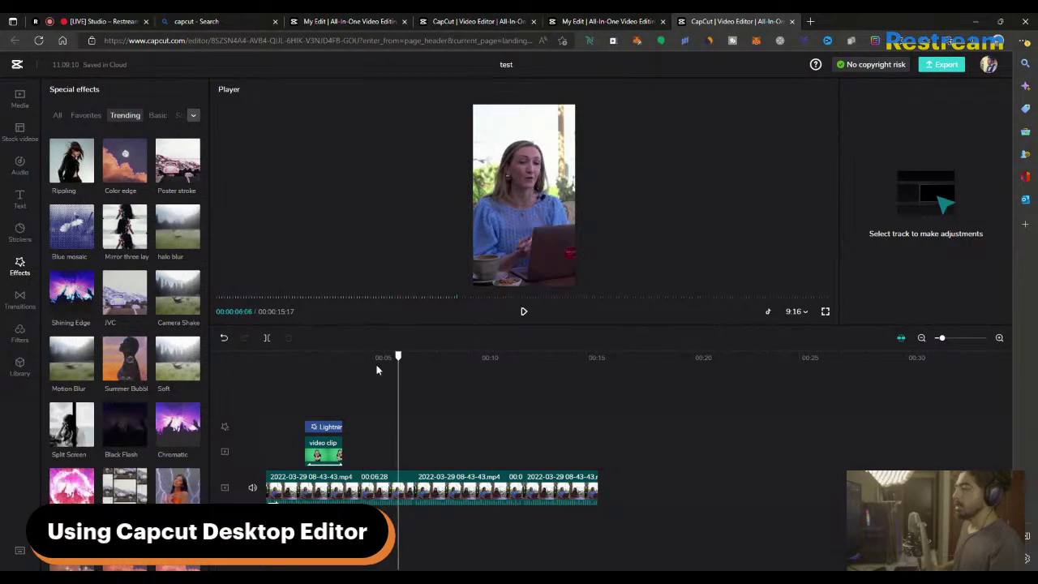
left_click(369, 488)
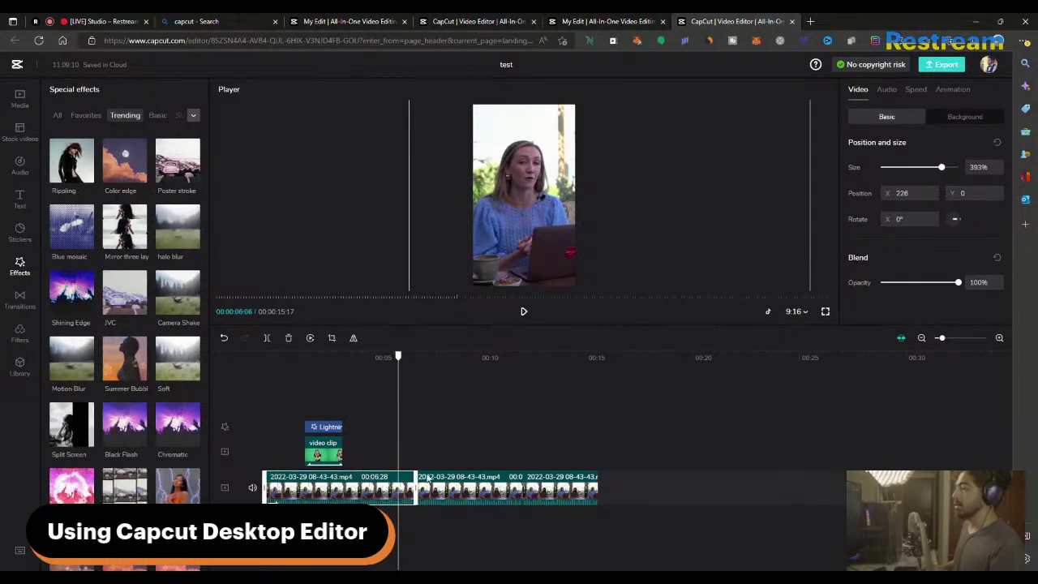
left_click(429, 487)
key("space")
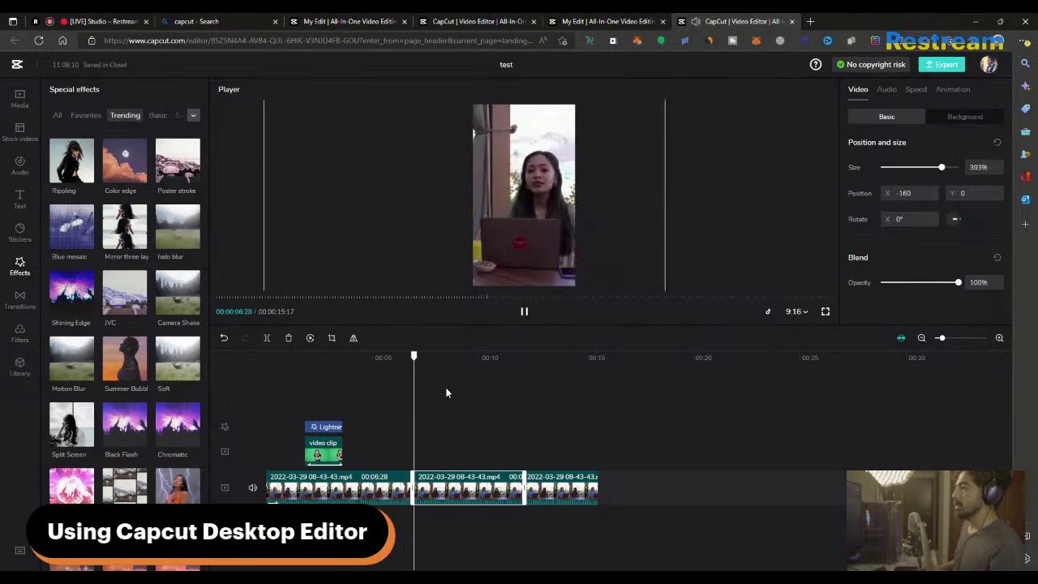
key("space")
left_click(408, 360)
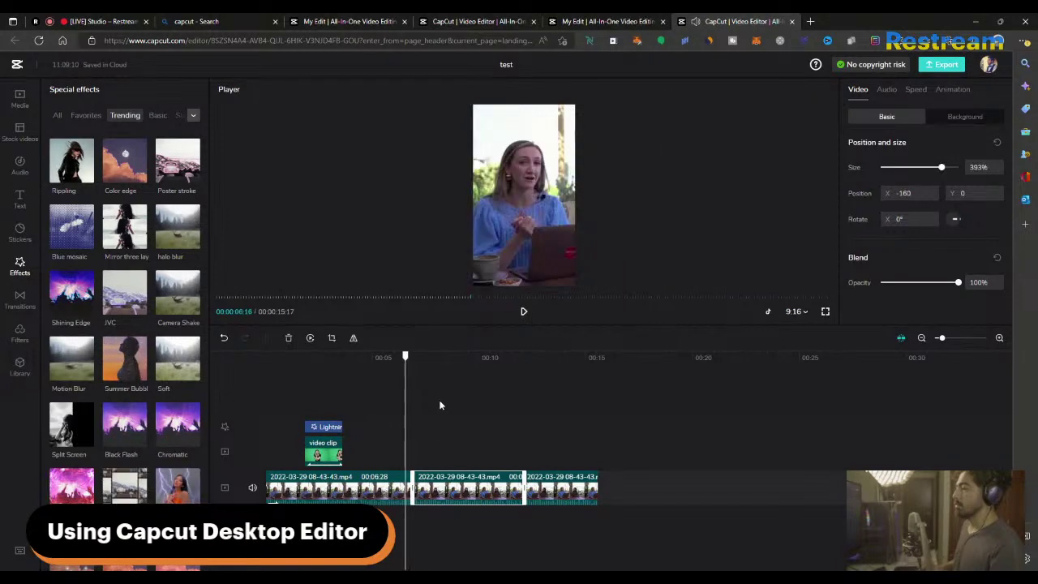
left_click(447, 444)
left_click(410, 359)
mouse_move(410, 359)
left_mouse_down()
mouse_move(420, 359)
mouse_move(409, 359)
left_mouse_up()
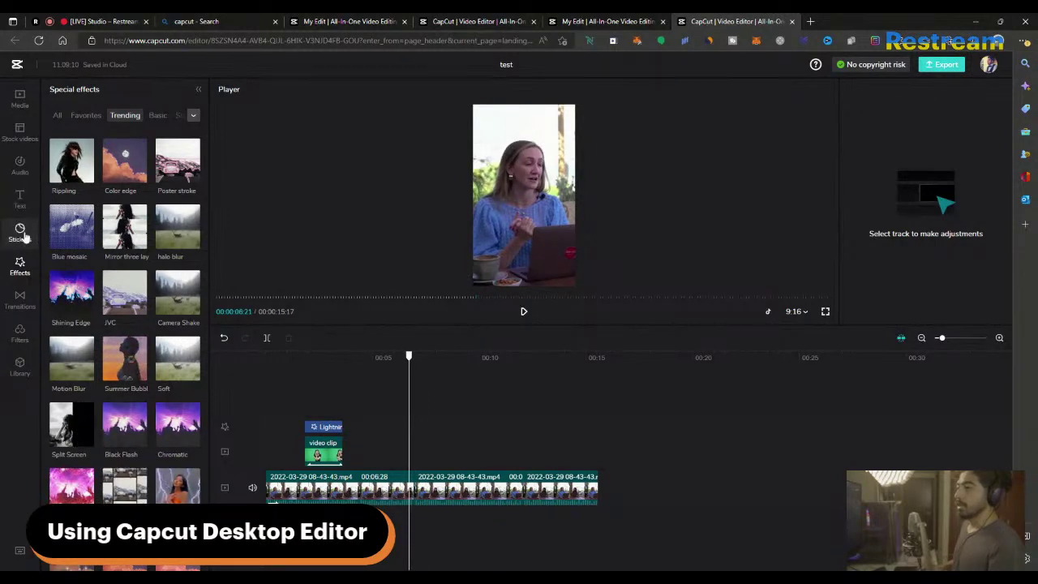
Step: Browse the social media and camera transitions and add Pull Out between the first and second main segments
left_click(19, 298)
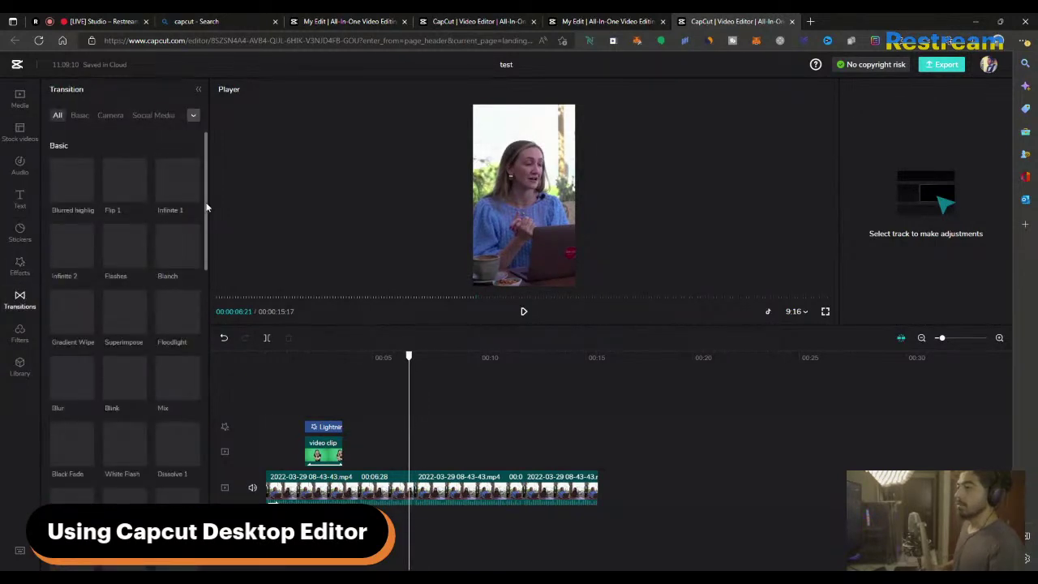
left_click(112, 116)
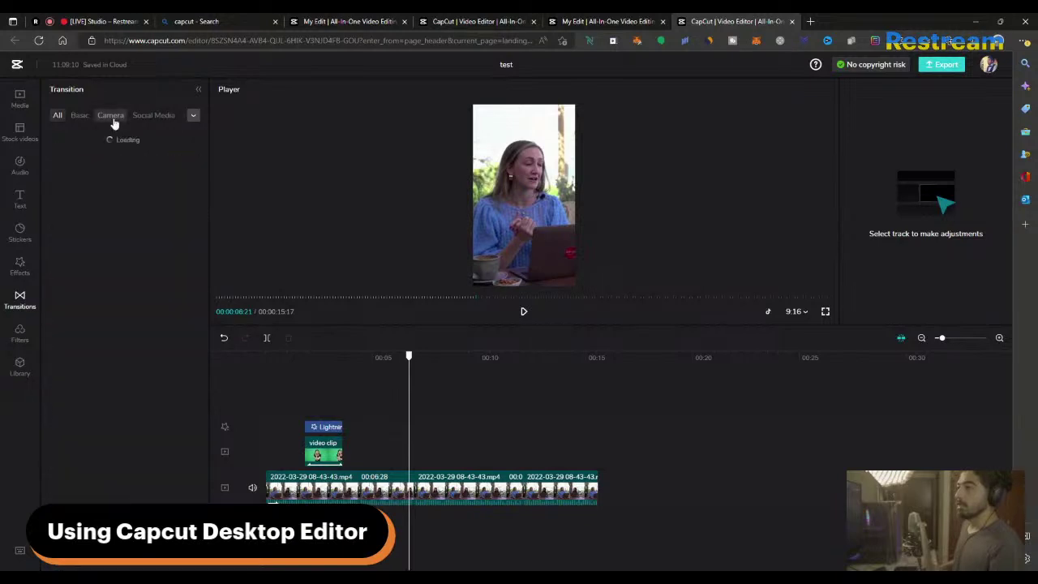
left_click(136, 115)
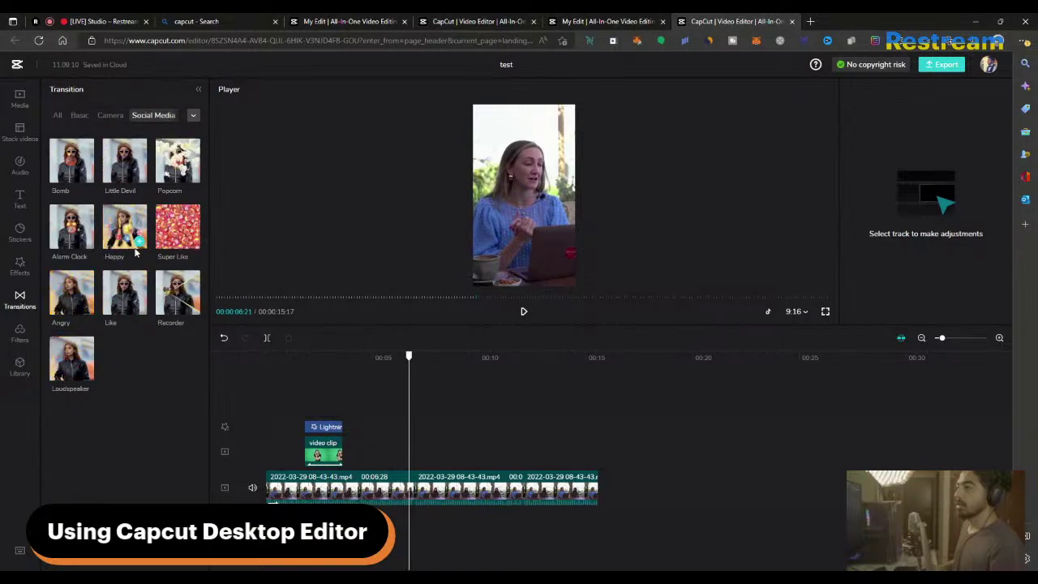
left_click(110, 115)
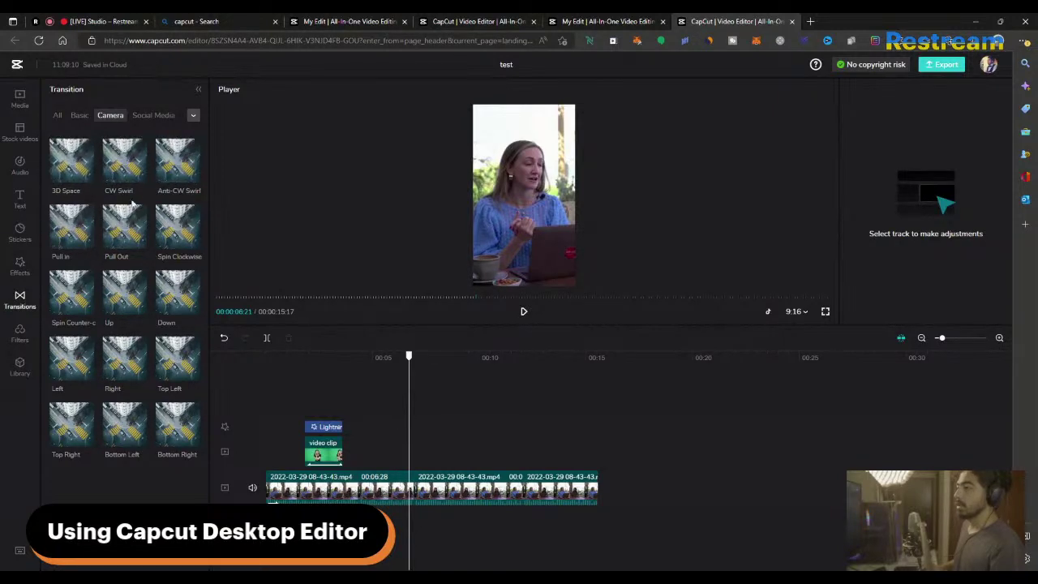
left_click(123, 227)
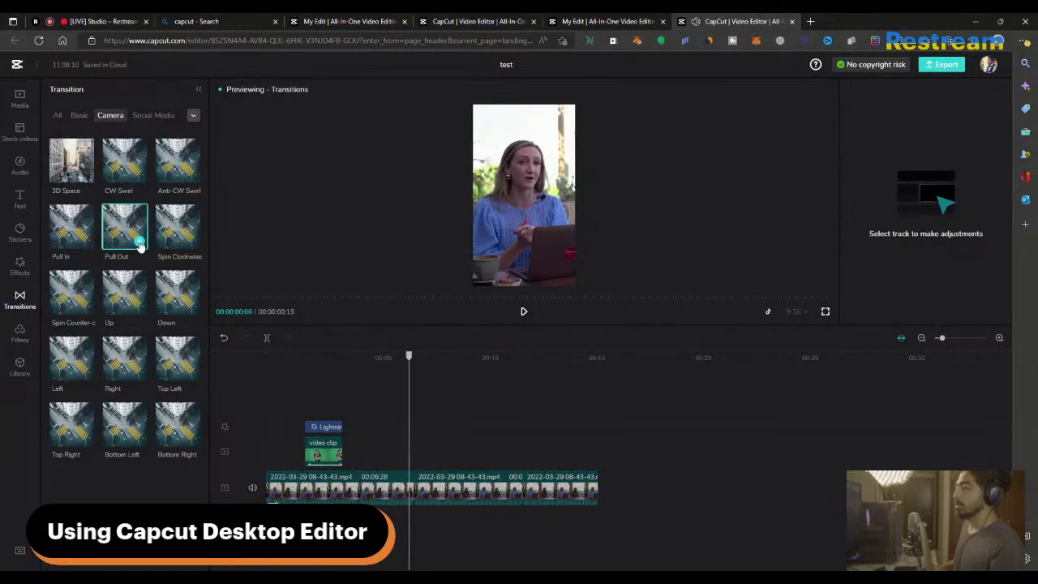
left_click(139, 242)
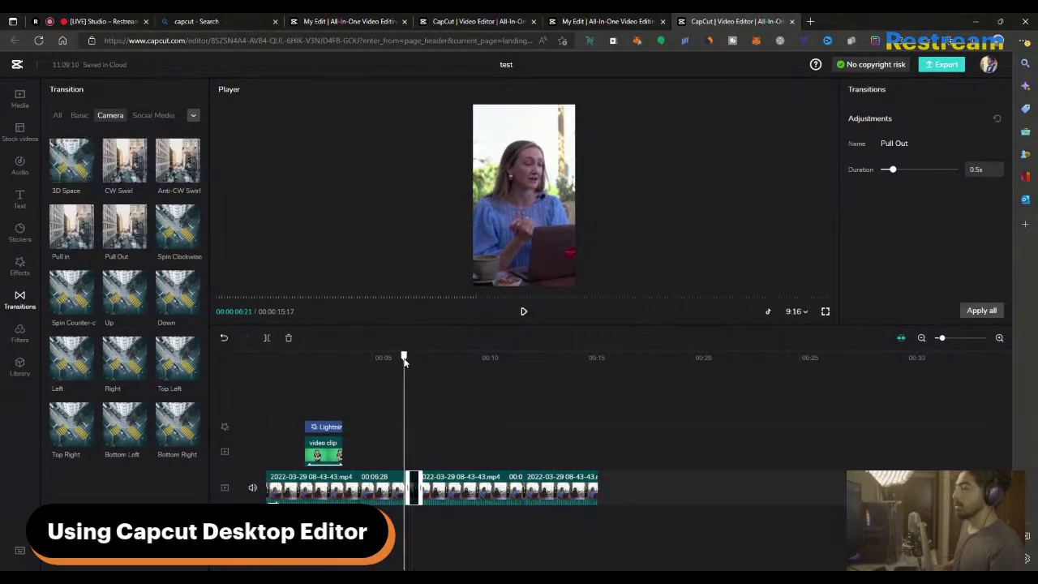
Step: Play across the cut between the first two segments several times to check the Pull Out transition
left_click(423, 395)
left_click(401, 355)
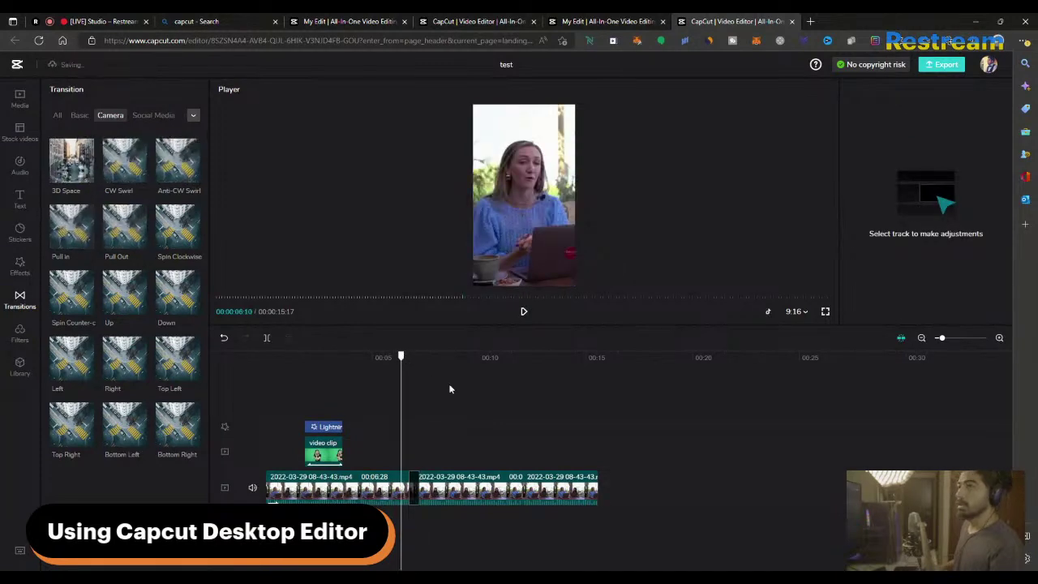
key("space")
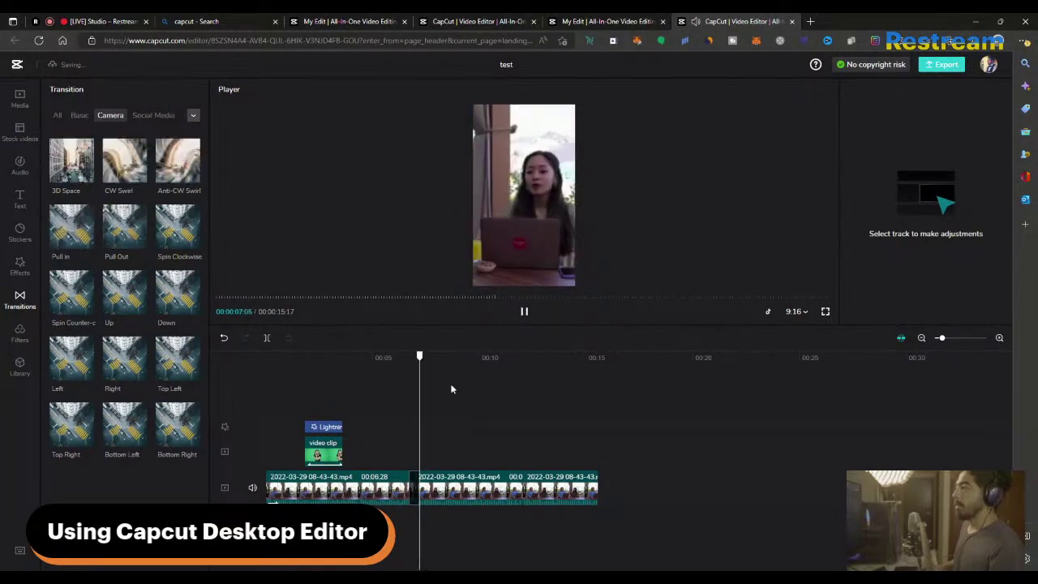
left_click(405, 357)
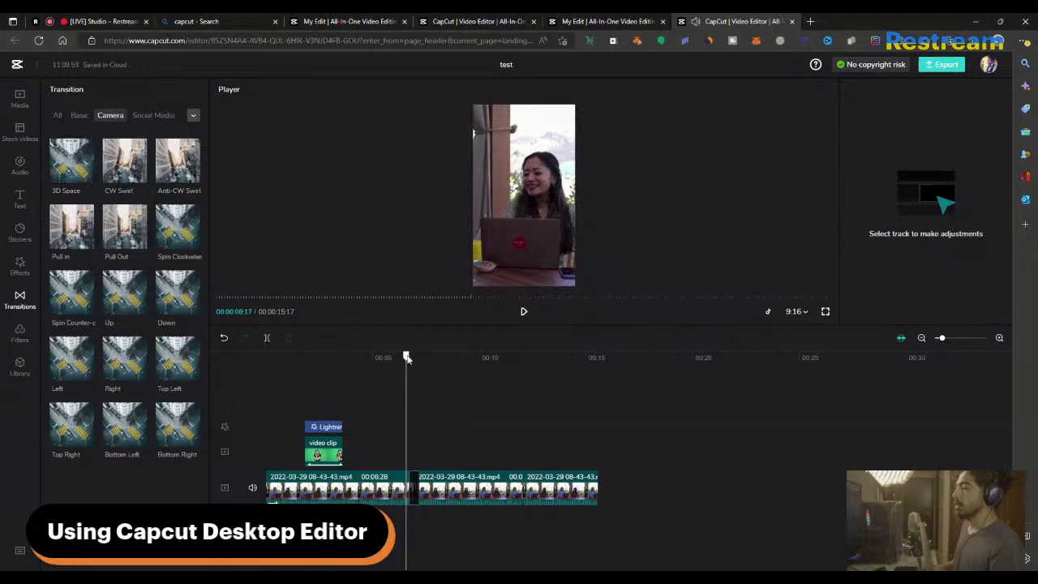
key("space")
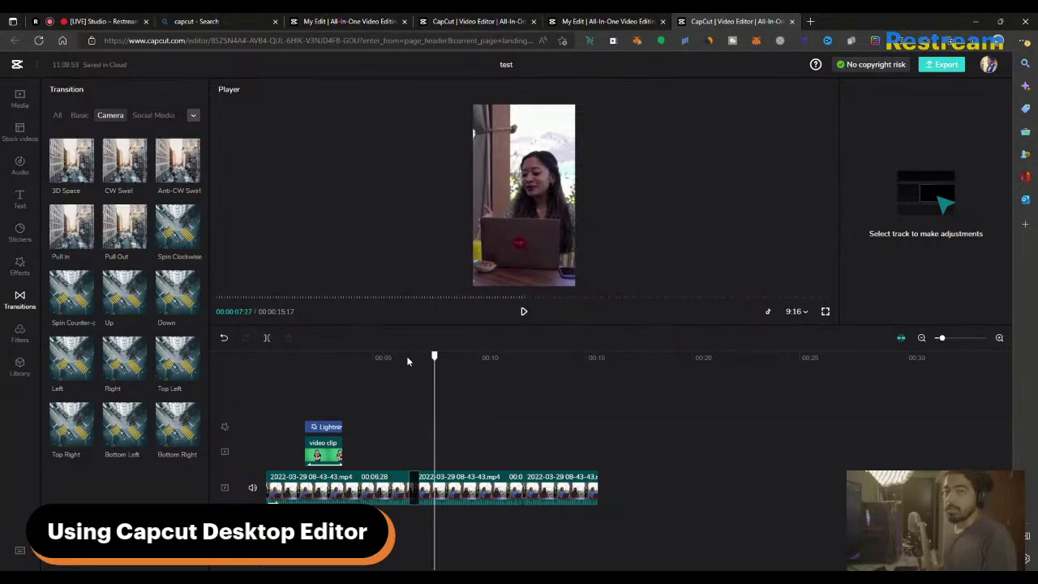
left_click(406, 357)
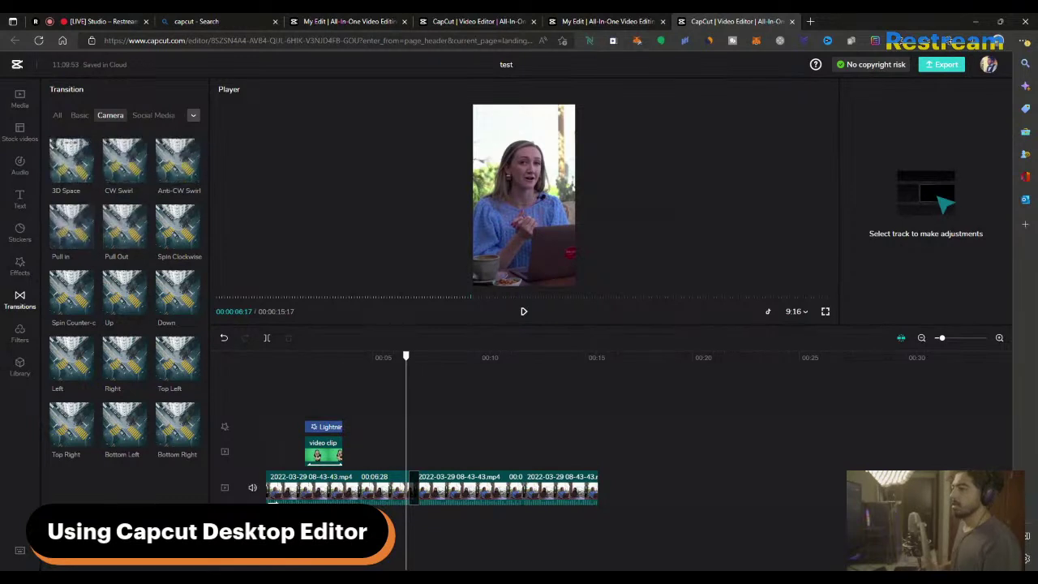
left_click(389, 361)
key("space")
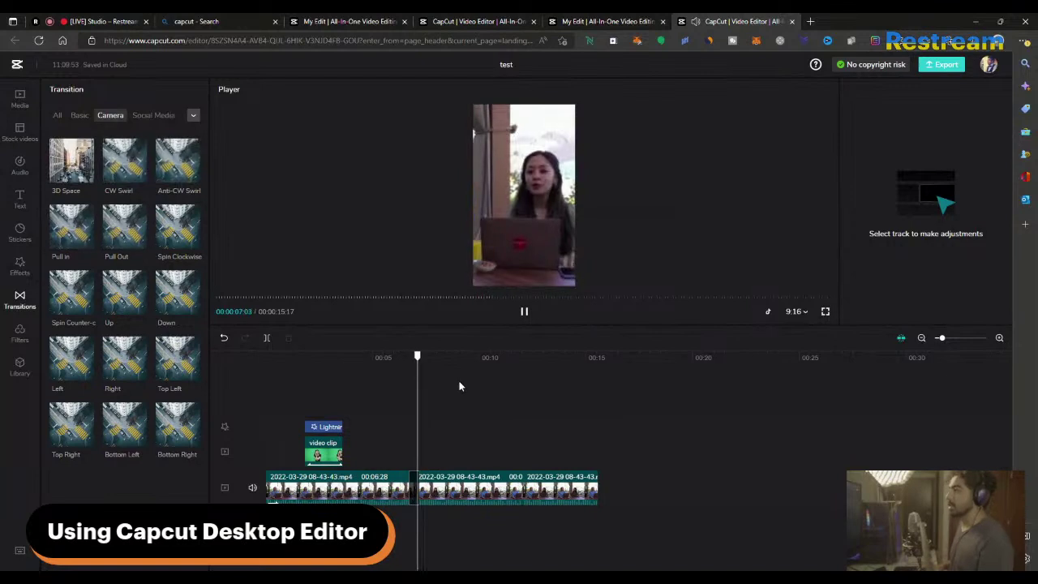
key("space")
left_click(388, 361)
Step: Preview the recommended song "Aesthetic" and add it to the timeline as background music
left_click(20, 266)
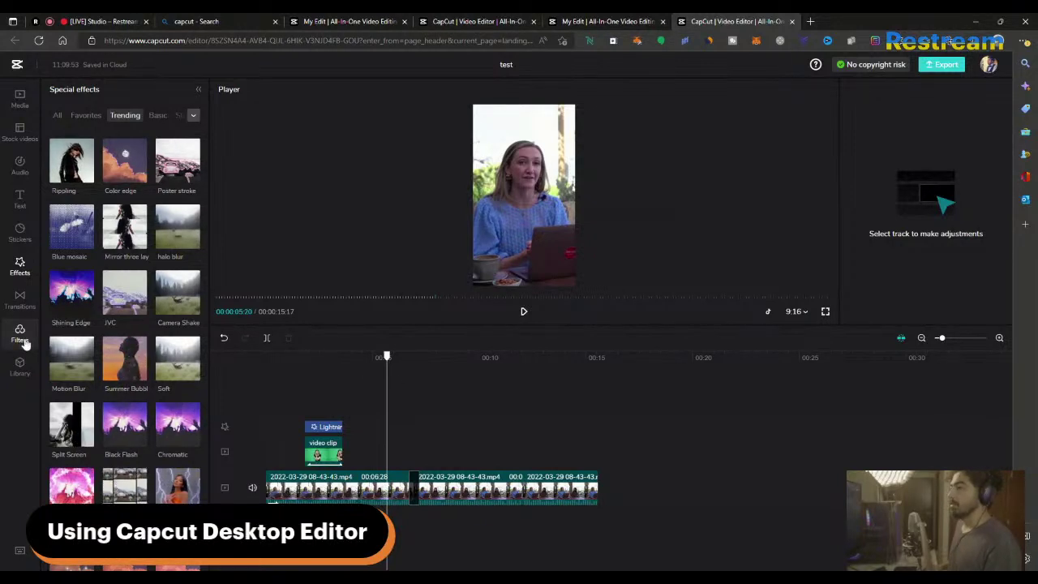
left_click(21, 167)
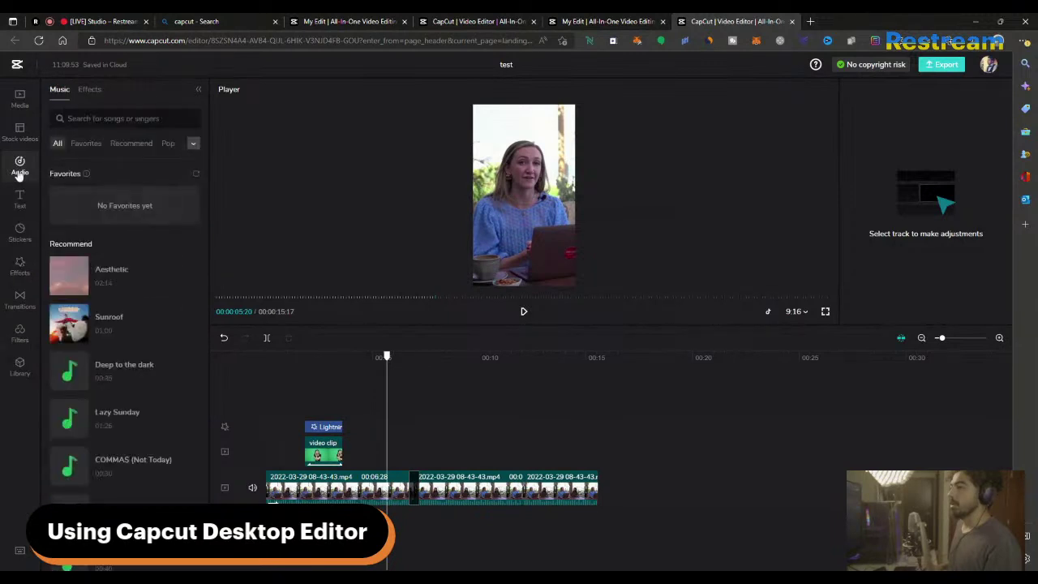
mouse_move(142, 283)
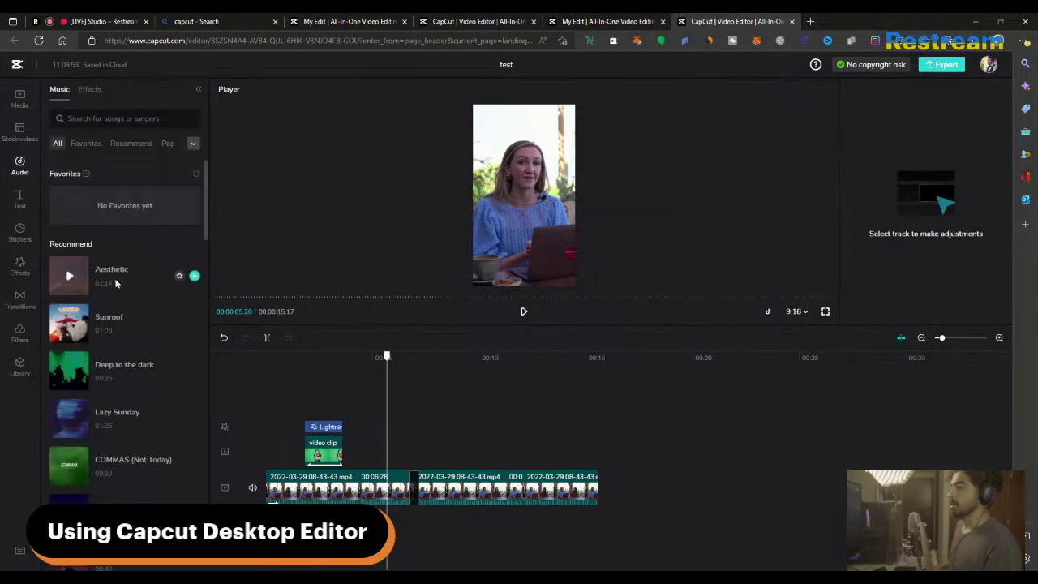
left_click(71, 278)
left_click(194, 277)
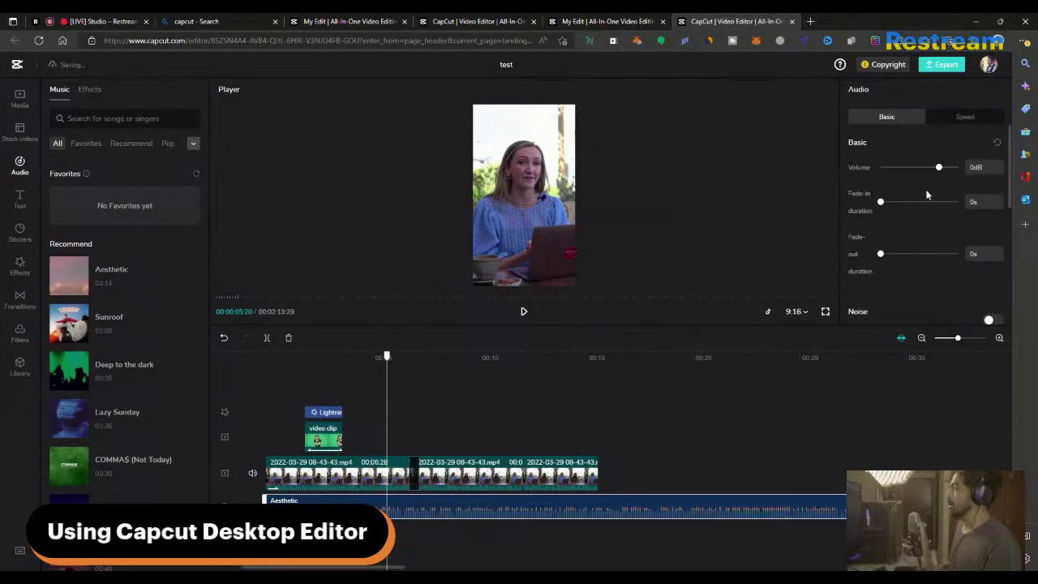
Step: Lower the "Aesthetic" music track's volume to -44.5 dB and play a short stretch to hear the mix
left_click_drag(938, 167, 895, 168)
key("space")
key("space")
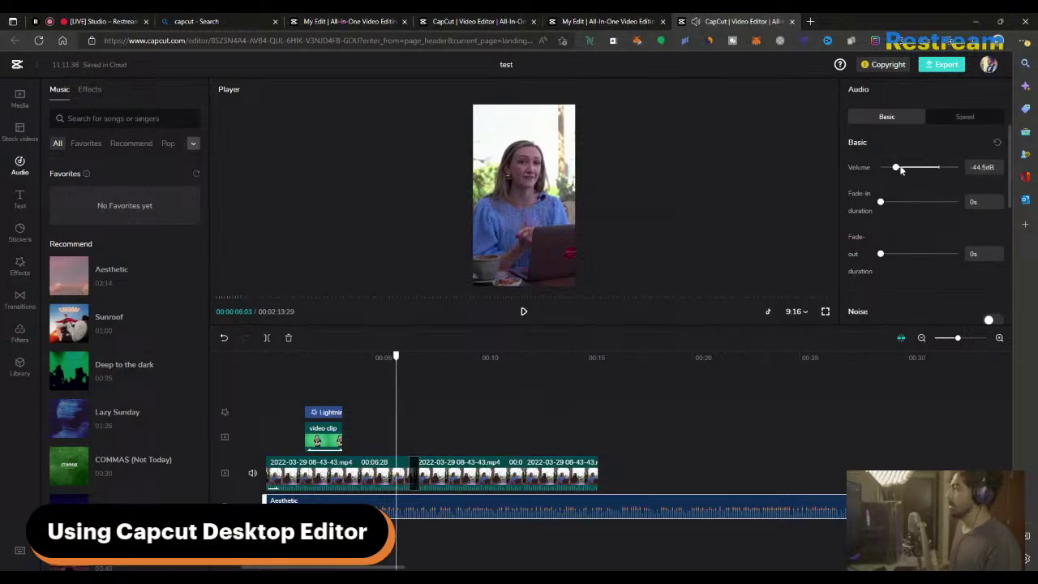
Step: Set the "Aesthetic" music track's volume to -36.8 dB and play a short stretch across the first cut
left_click(905, 170)
key("space")
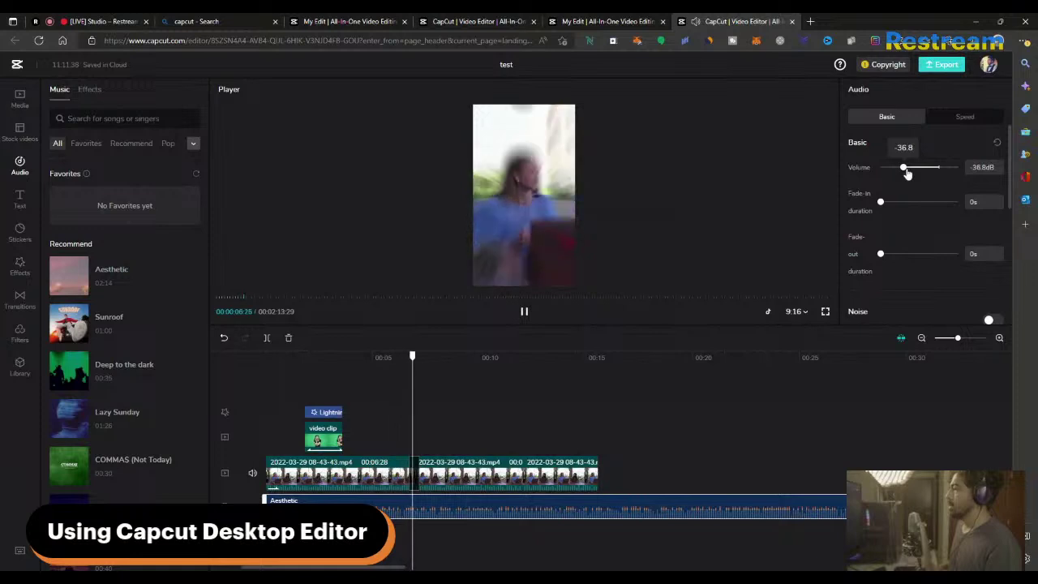
key("space")
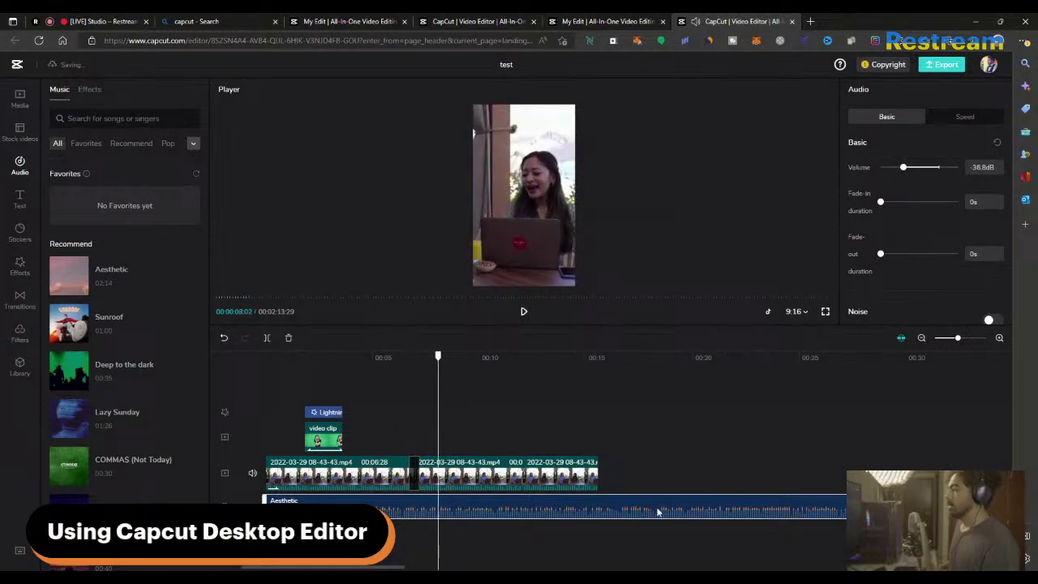
Step: Cut off the "Aesthetic" track's tail at 00:00:08:02, and extend the remaining piece to the end of the last video segment
key("ctrl+b")
key("Delete")
left_click(423, 509)
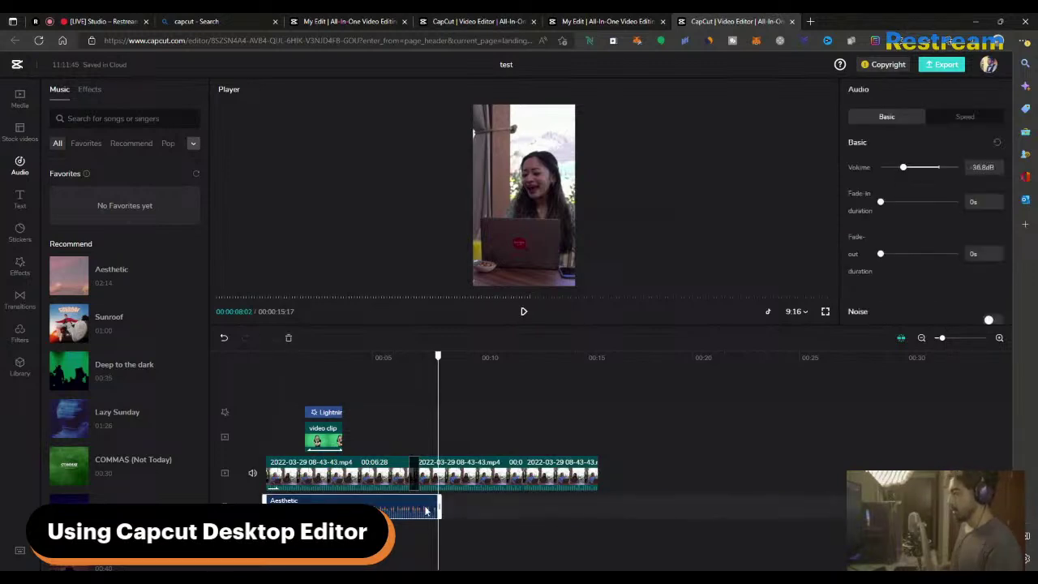
left_click(433, 508)
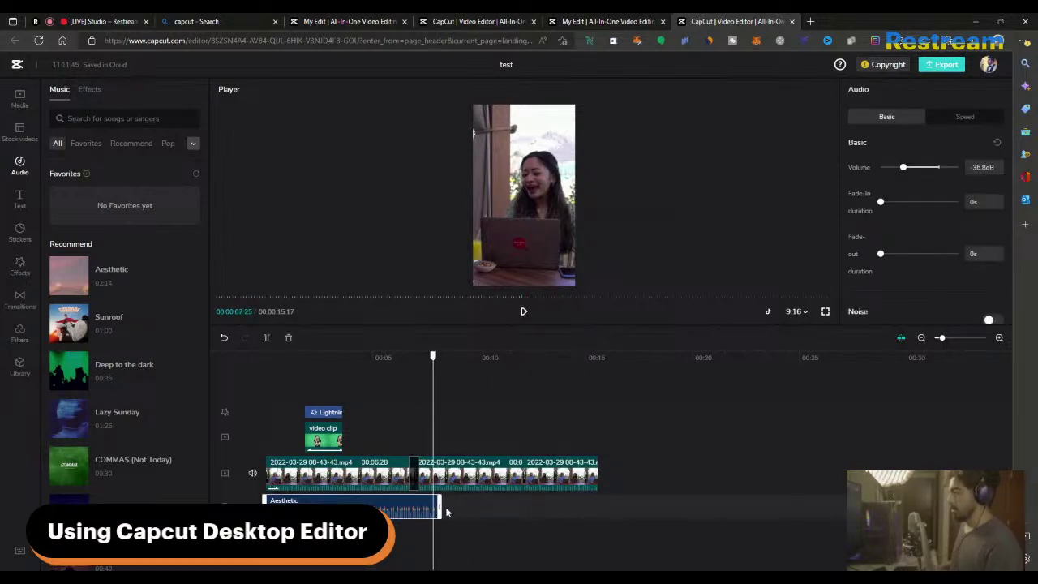
left_click_drag(439, 509, 600, 508)
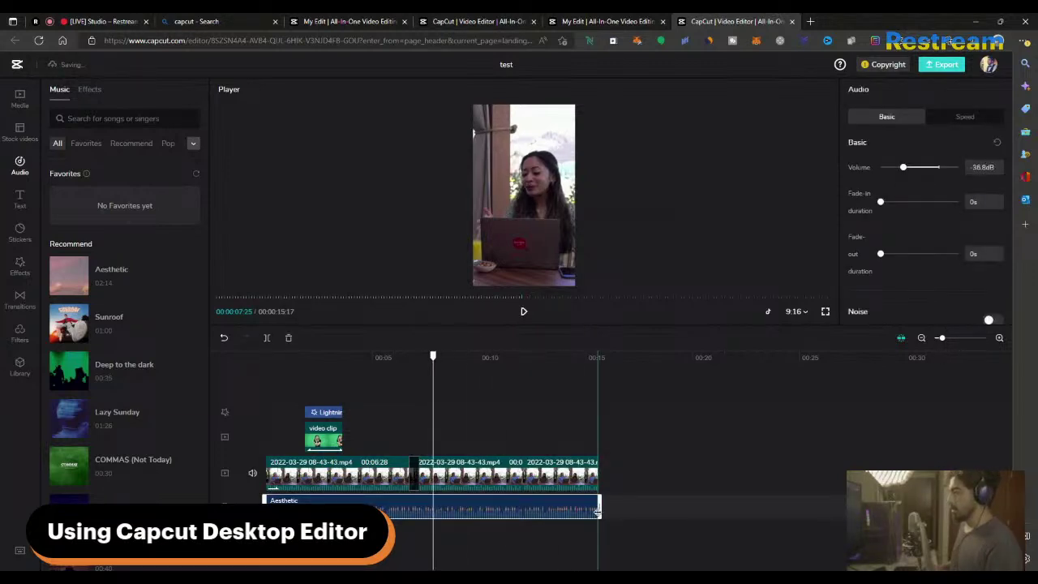
Step: Play a short stretch of the second segment to check the trimmed music, and move the playhead back into the first segment
left_click(450, 357)
key("space")
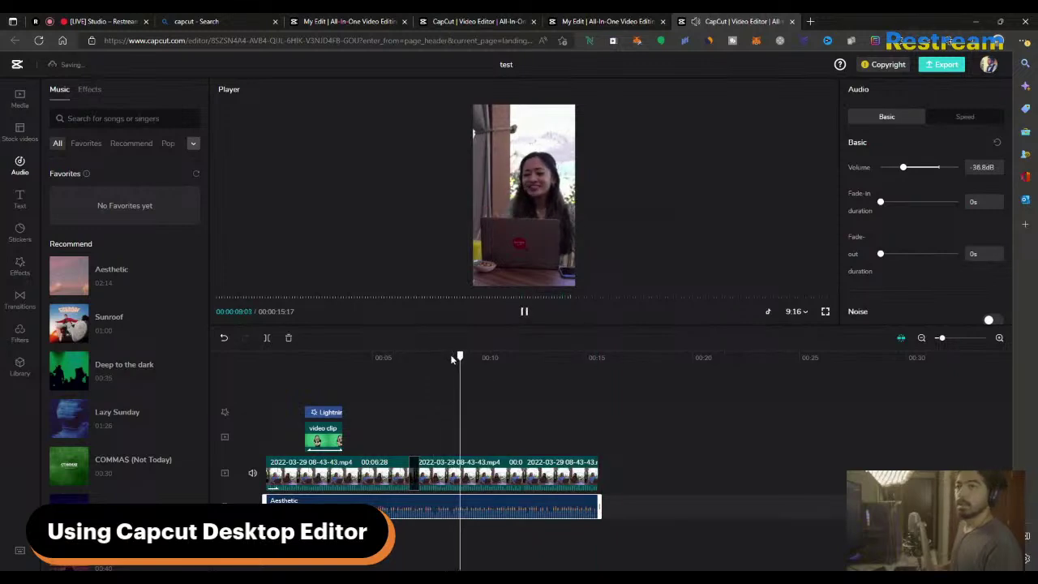
key("space")
left_click_drag(383, 363, 364, 360)
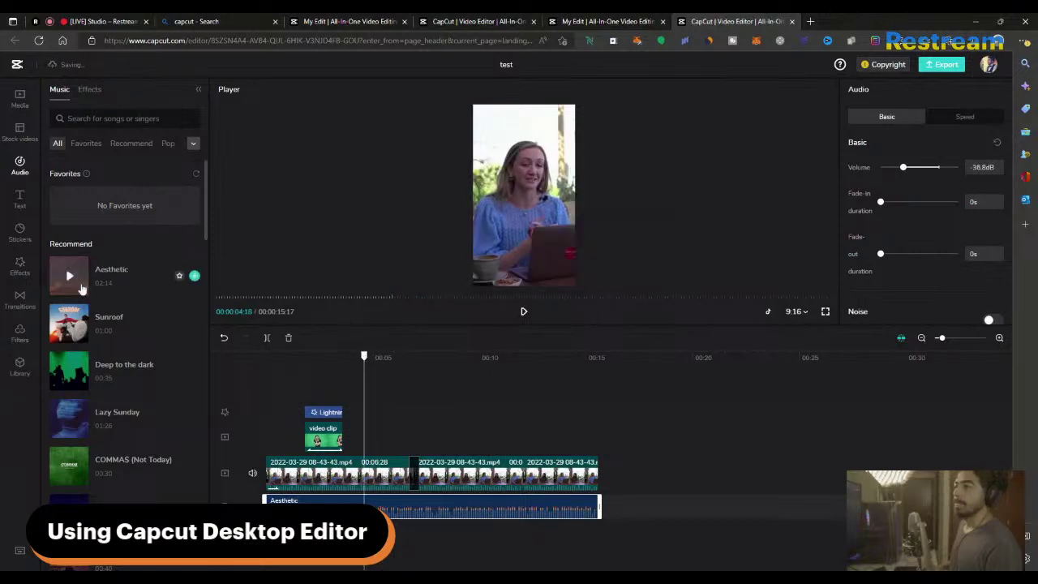
Step: Browse the Life, Food and Movies filters and add the Dog Days filter over the second video segment
left_click(20, 334)
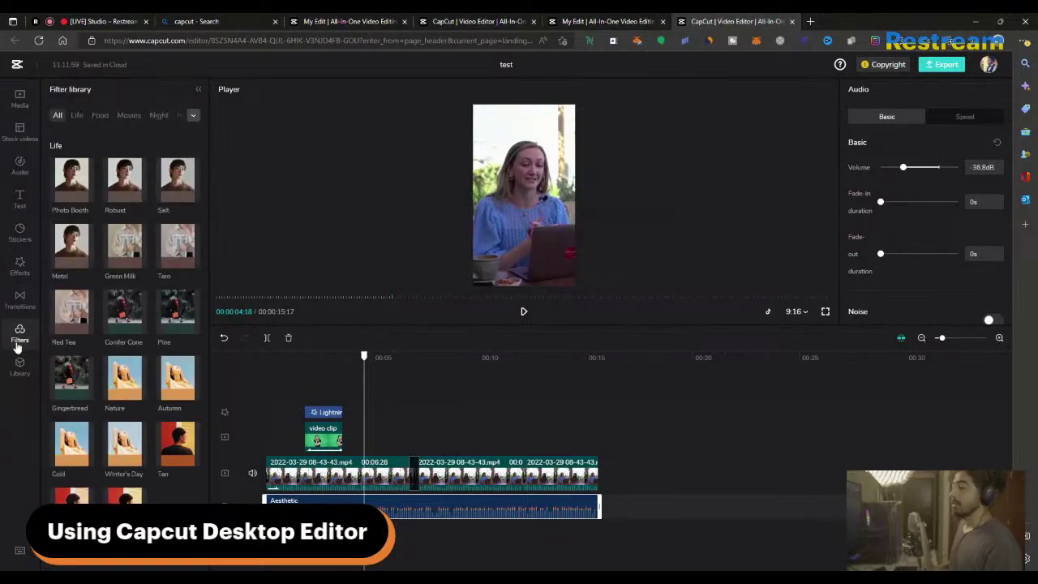
left_click(444, 358)
left_click_drag(445, 357, 502, 357)
left_click(503, 461)
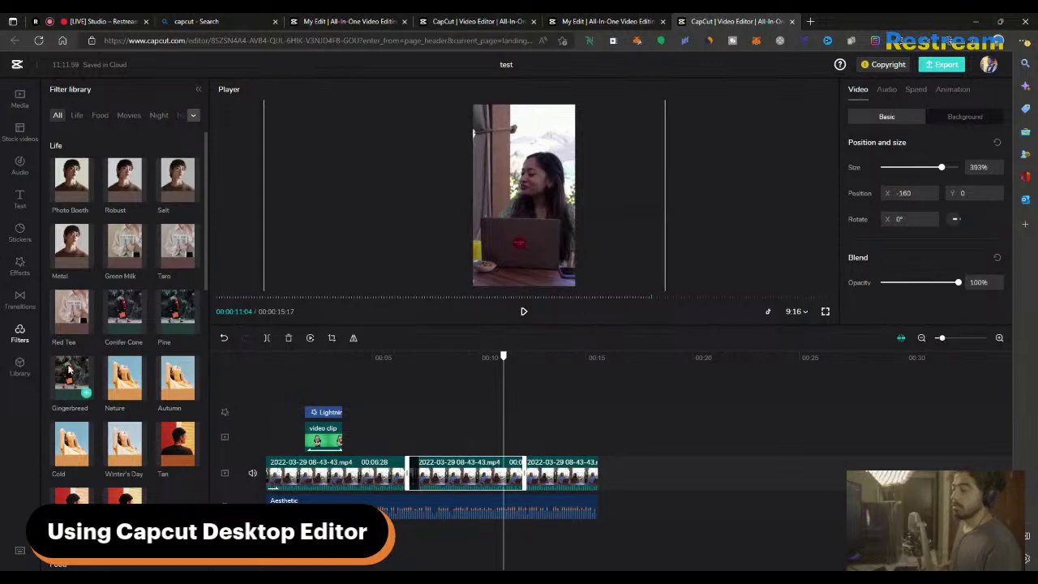
left_click(78, 116)
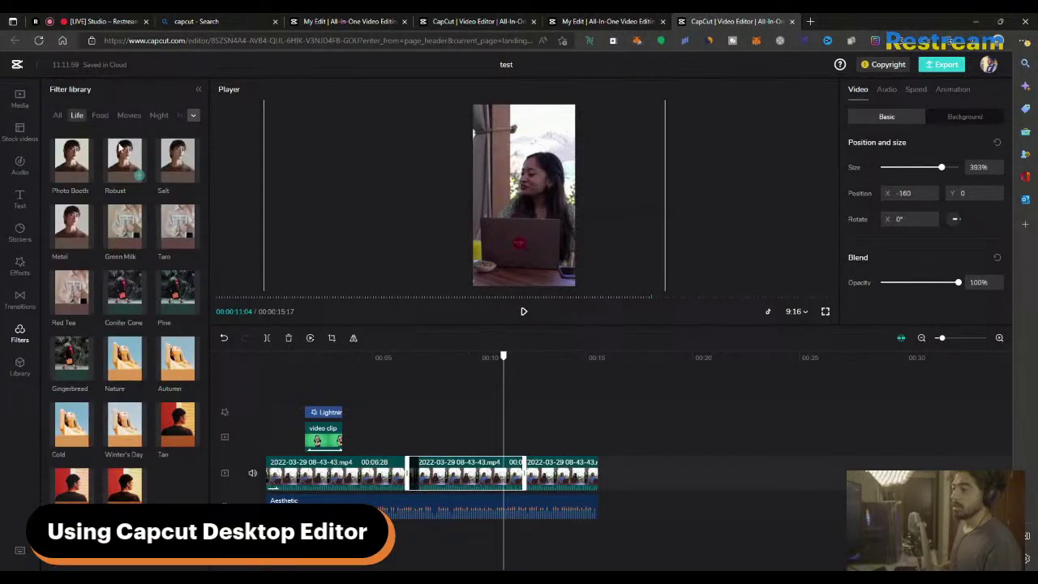
left_click(100, 115)
left_click(130, 115)
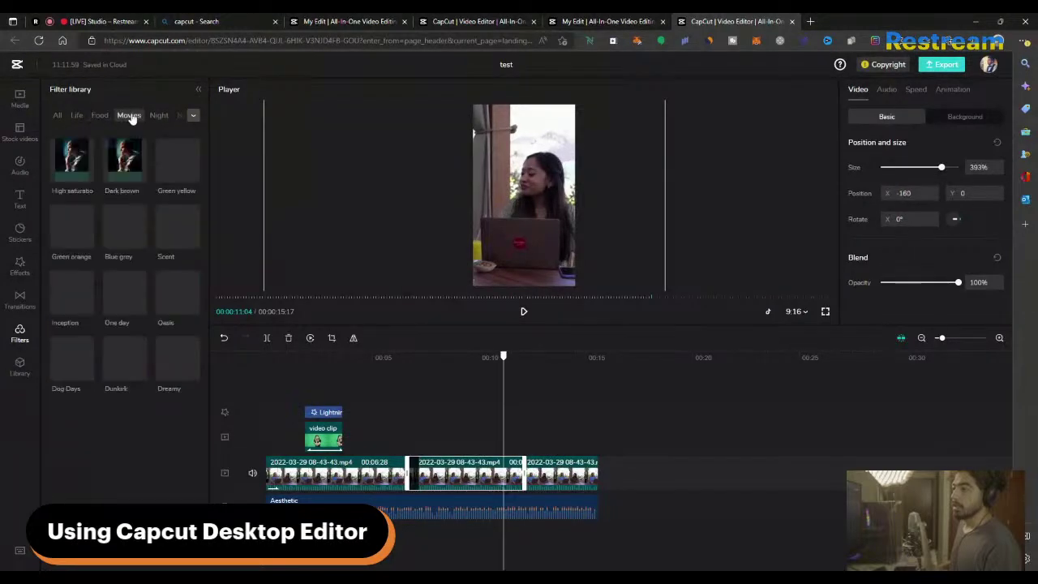
left_click(473, 357)
left_click(477, 359)
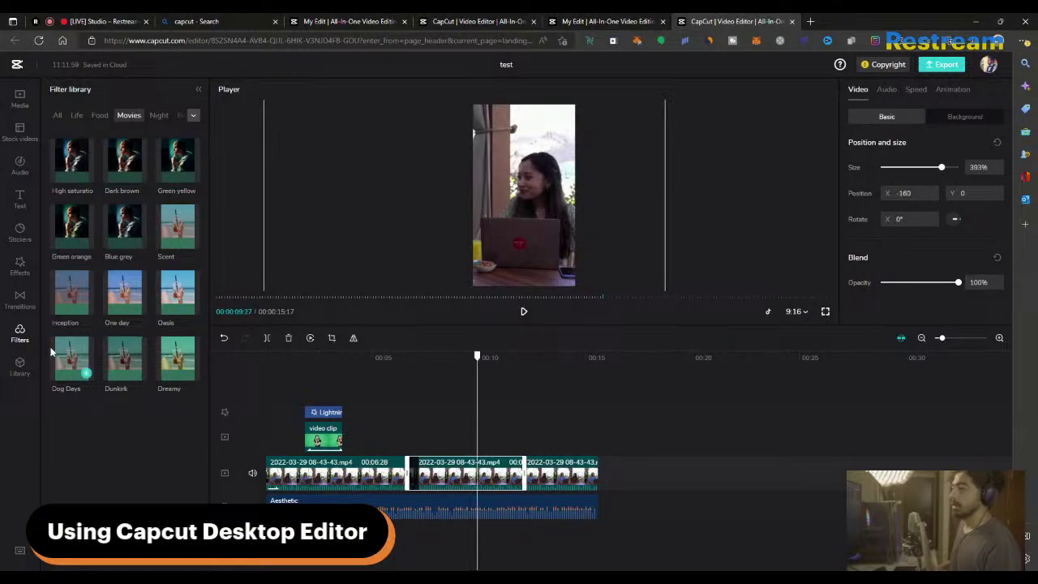
left_click(86, 374)
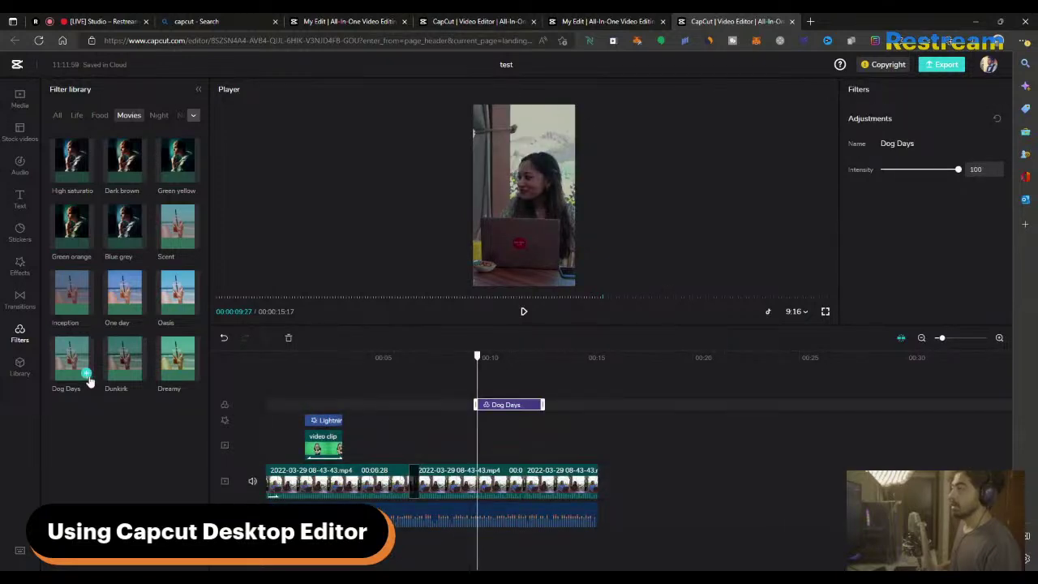
Step: Move the Dog Days filter to the start of the second segment, preview its look, and delete it
left_click_drag(499, 408, 436, 408)
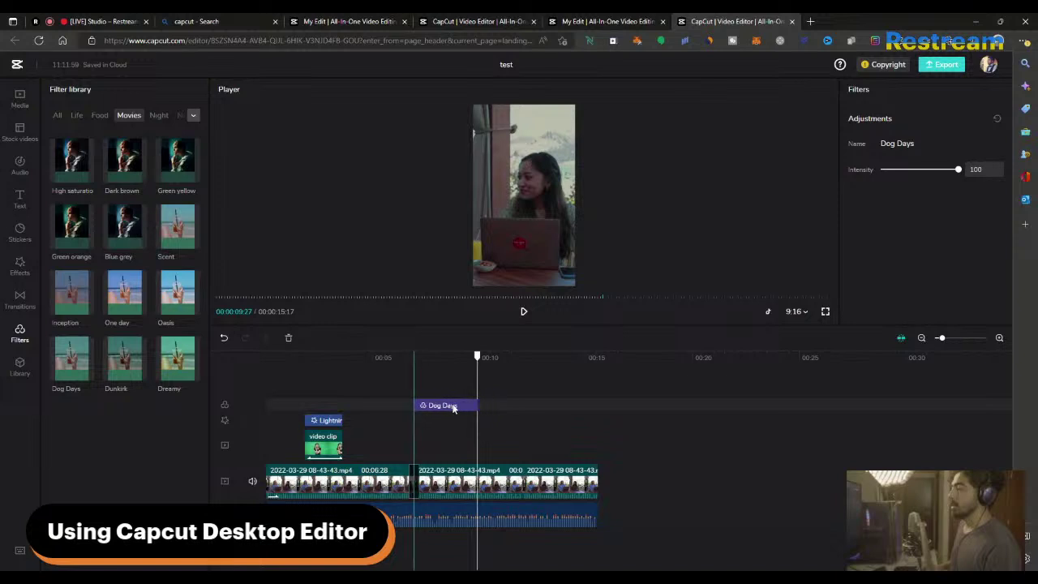
left_click(448, 358)
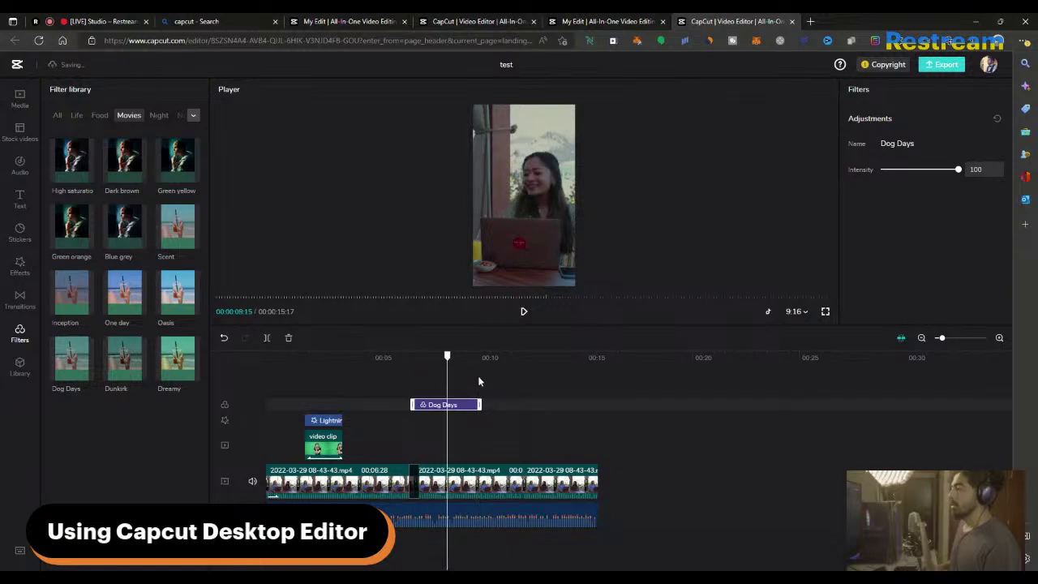
left_click_drag(459, 359, 461, 432)
key("Delete")
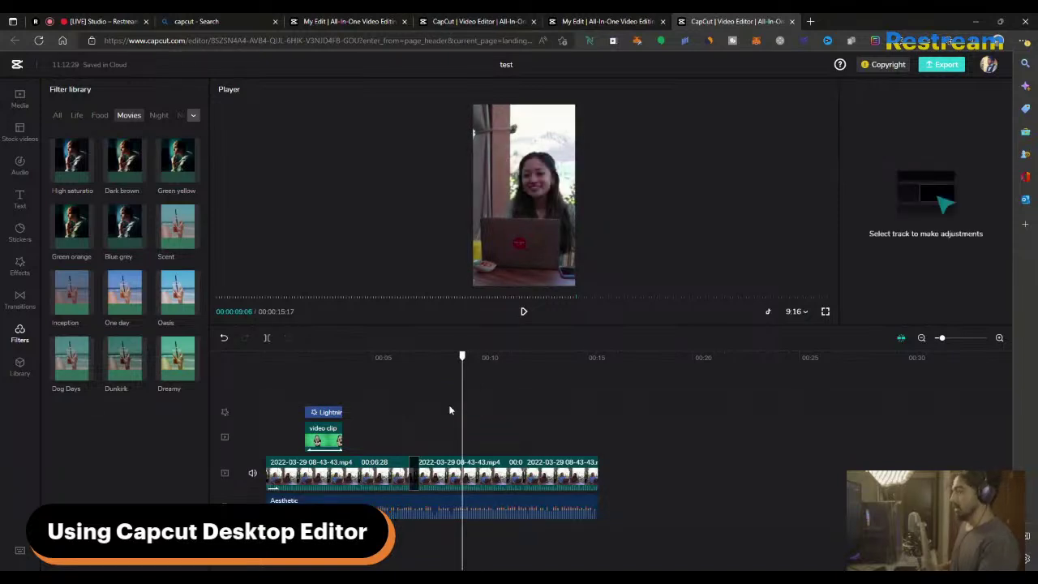
Step: Add the sloth GIF from the GIPHY library and place it as an overlay above the second and third segments
mouse_move(123, 367)
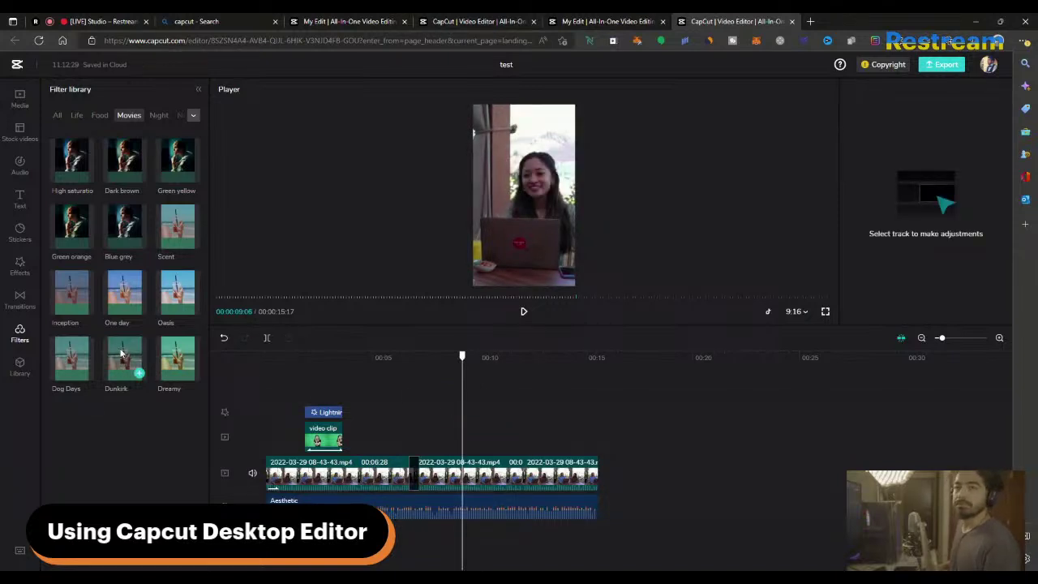
left_click(21, 367)
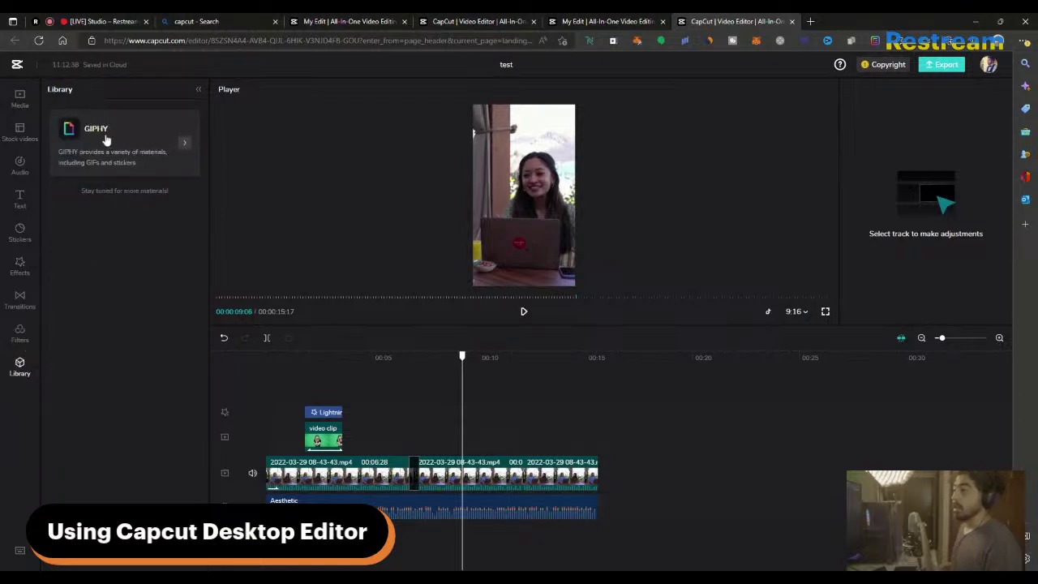
left_click(149, 141)
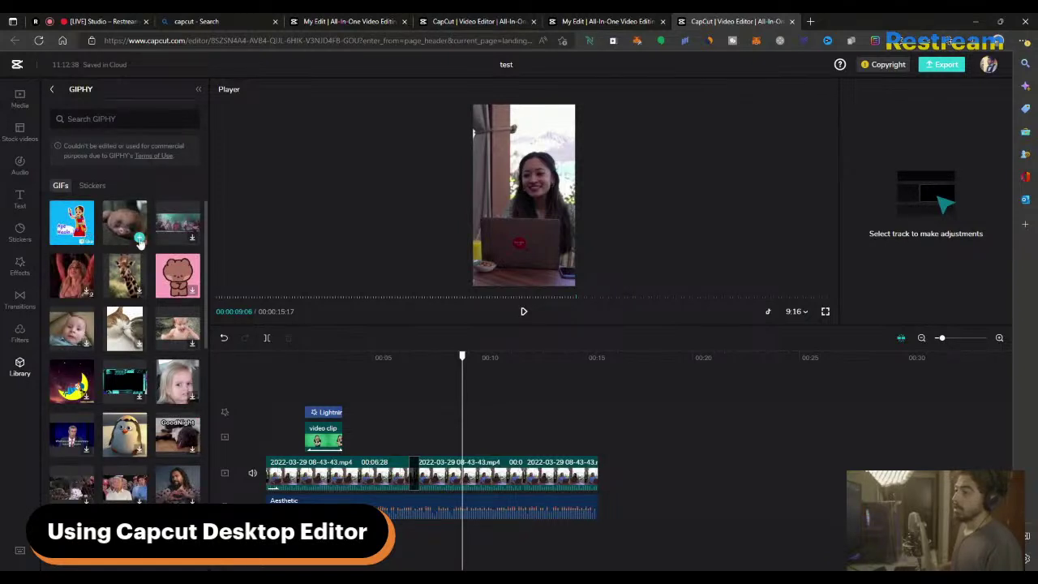
left_click(139, 240)
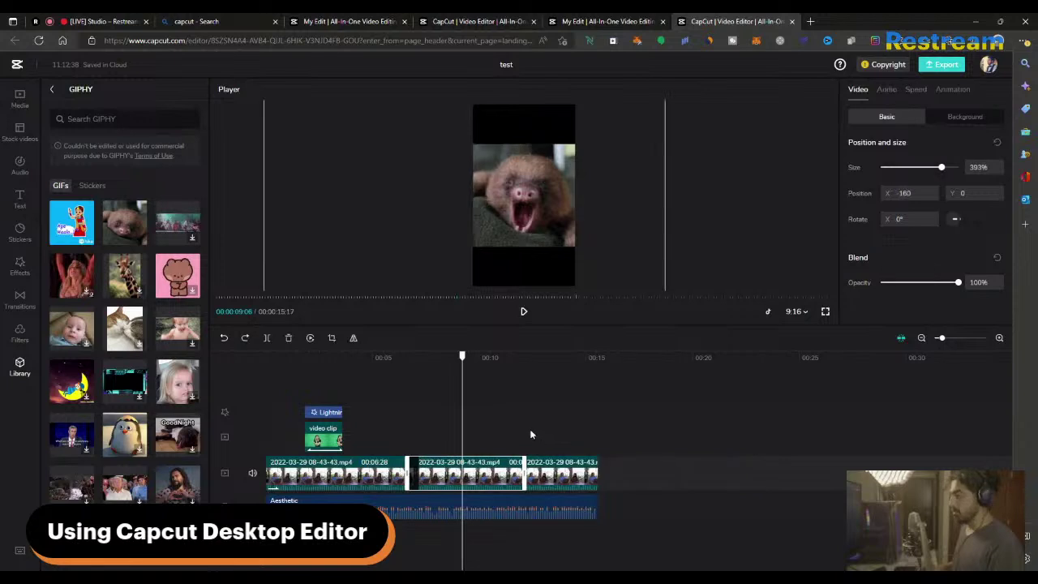
left_click(587, 384)
left_click(622, 362)
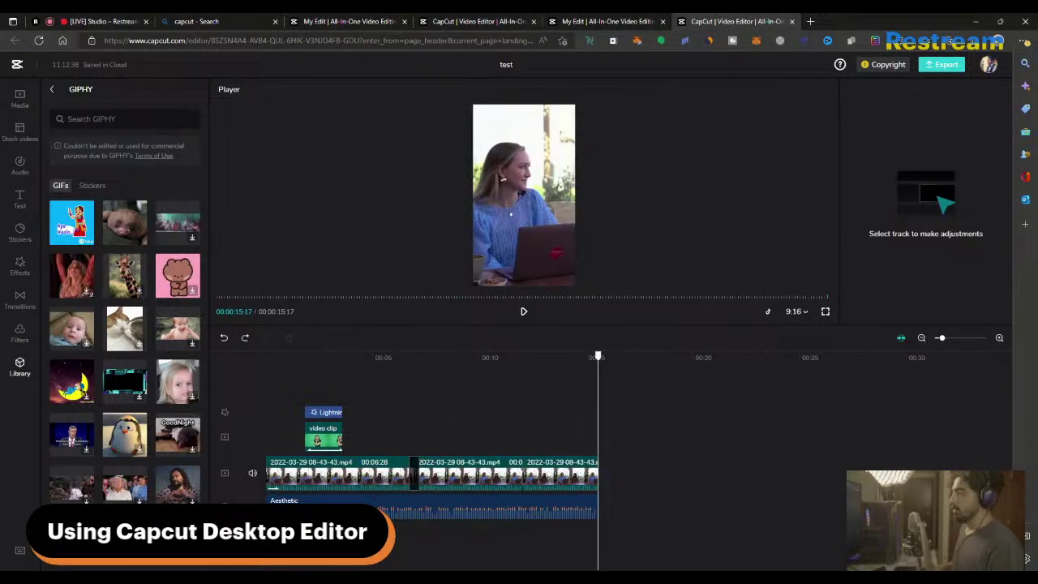
left_click(139, 240)
left_click_drag(670, 485, 494, 442)
Step: Shrink the sloth GIF to 45% and position it over the laptop at X 0, Y -137
left_click(461, 359)
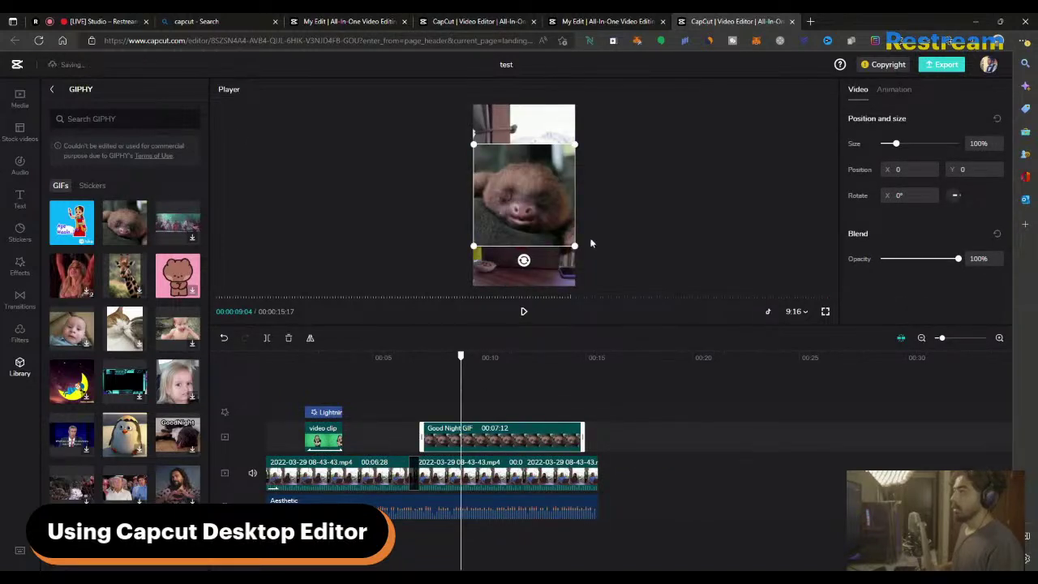
left_click_drag(575, 245, 524, 251)
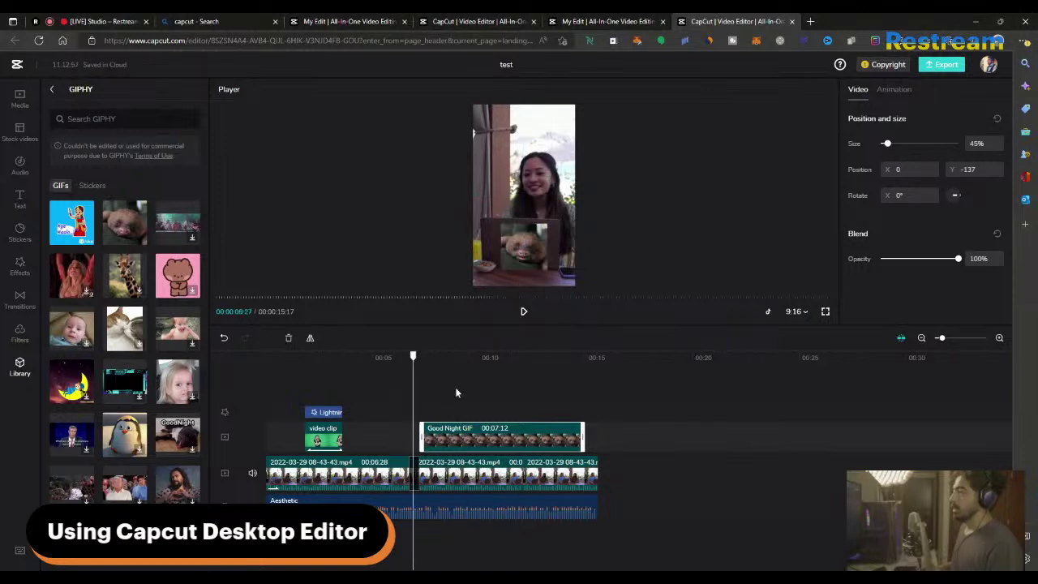
left_click(460, 388)
left_click(414, 359)
Step: Trim the sloth GIF's start so it lasts 00:06:13 and begins after the Pull Out transition, and preview it
left_click(437, 445)
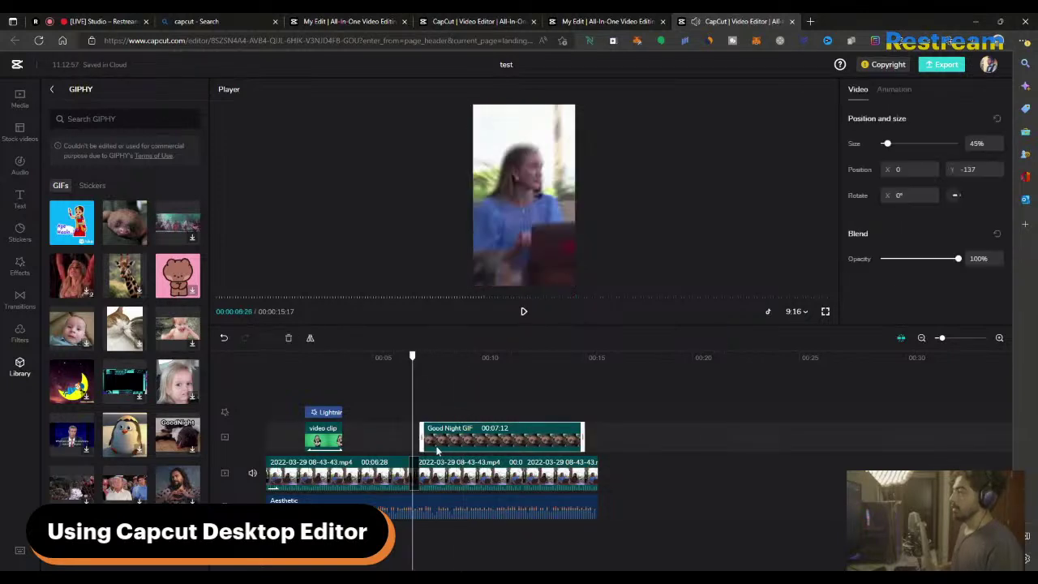
left_click_drag(421, 439, 440, 439)
left_click(430, 359)
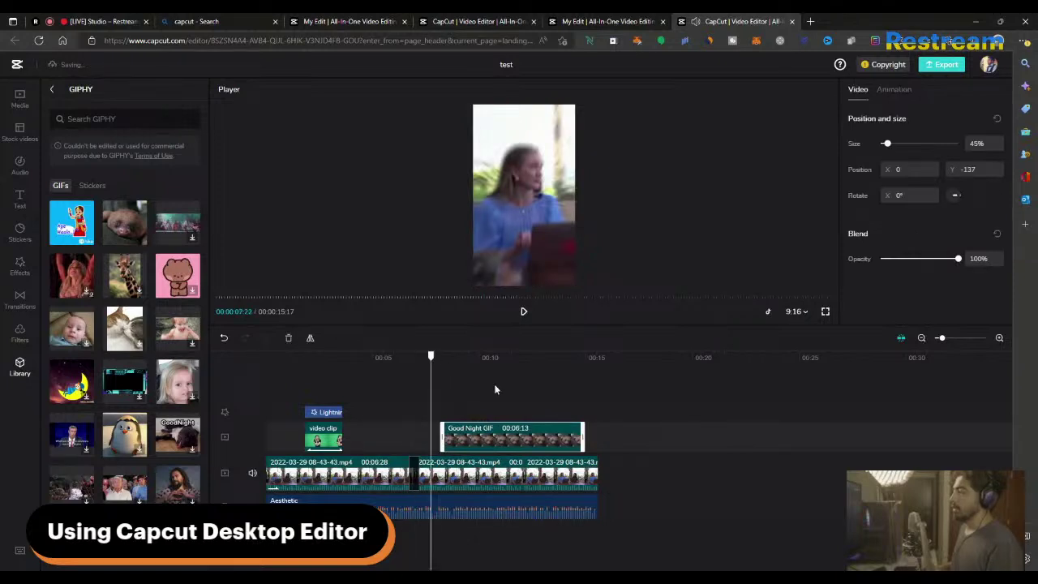
key("space")
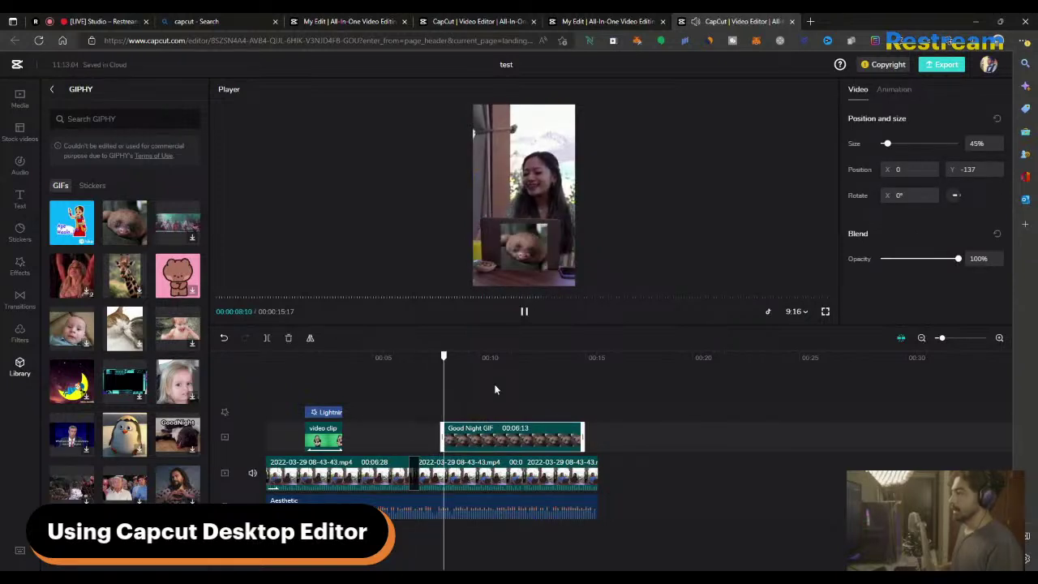
left_click(495, 386)
left_click(452, 359)
left_click(471, 358)
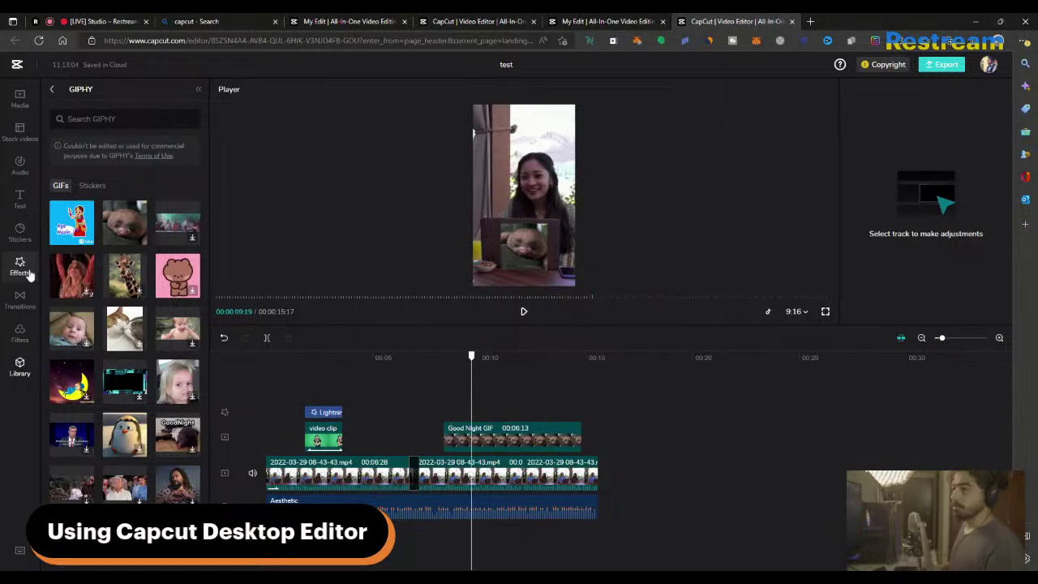
Step: Browse the sound effects, preview Beep (2 seconds), Clapping and Wow, and add Wow to the timeline at 00:00:09:19
left_click(19, 165)
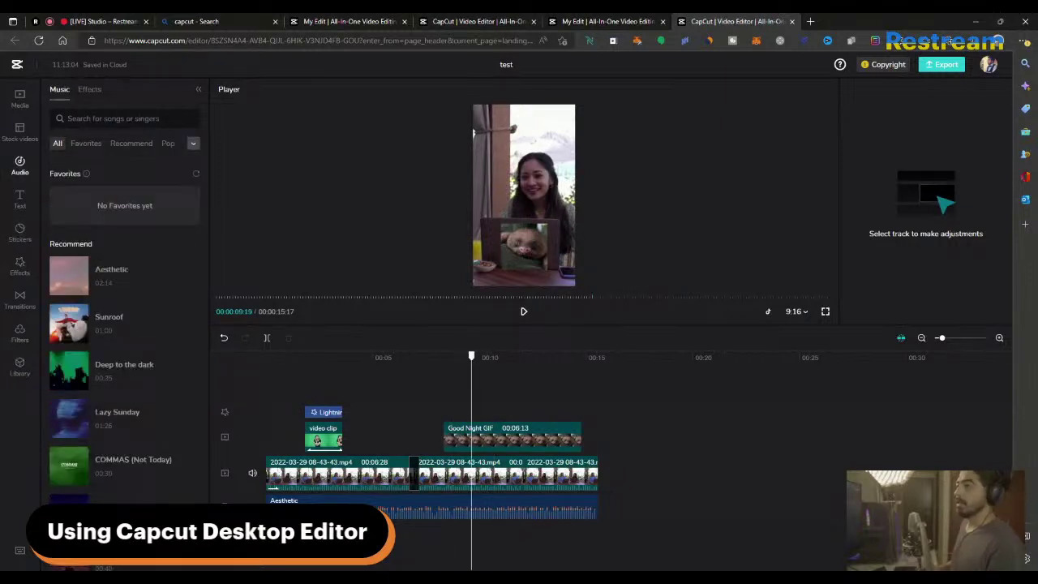
left_click(88, 91)
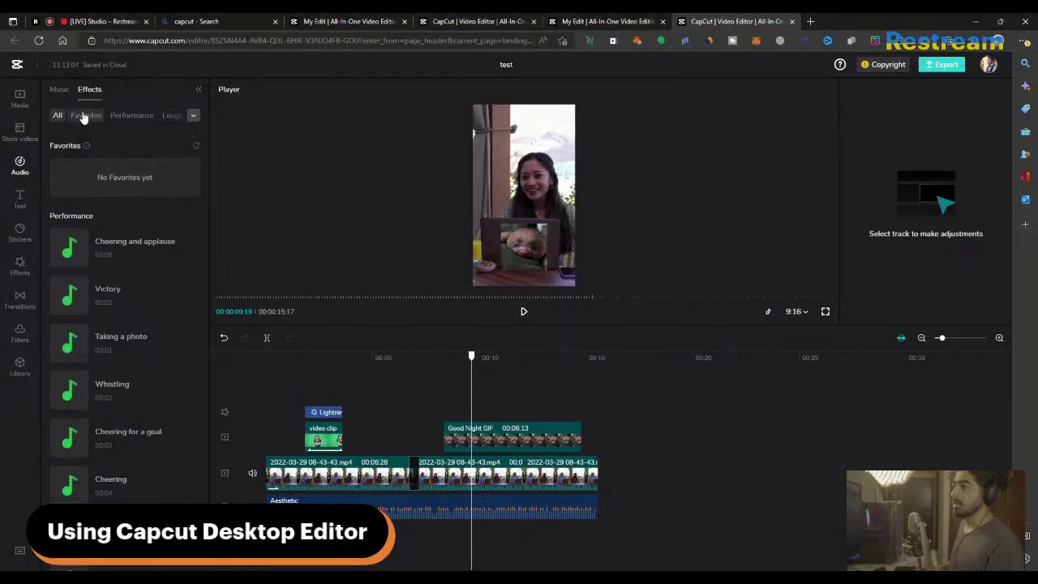
left_click(86, 115)
left_click(193, 116)
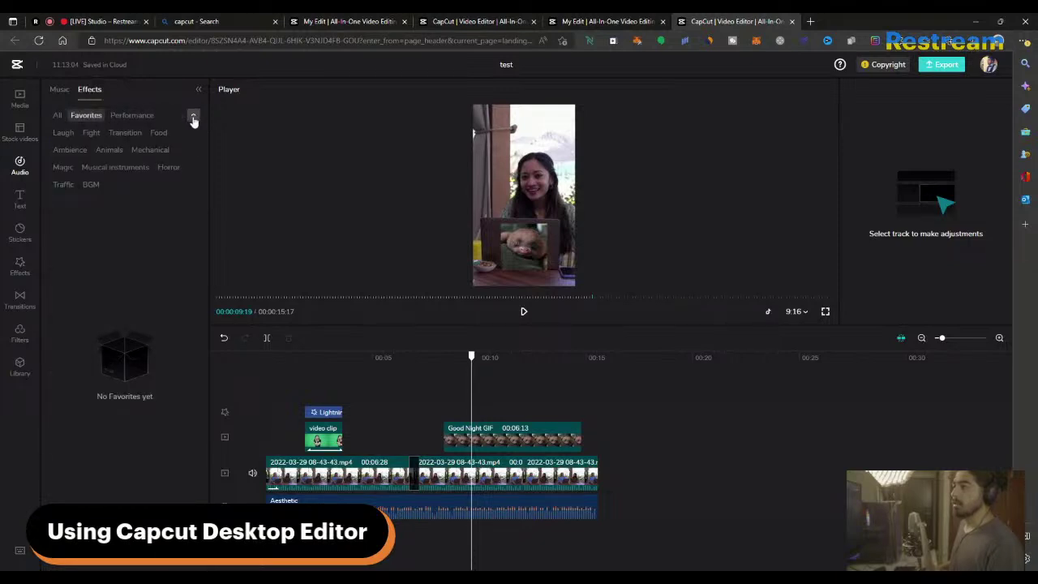
left_click(193, 118)
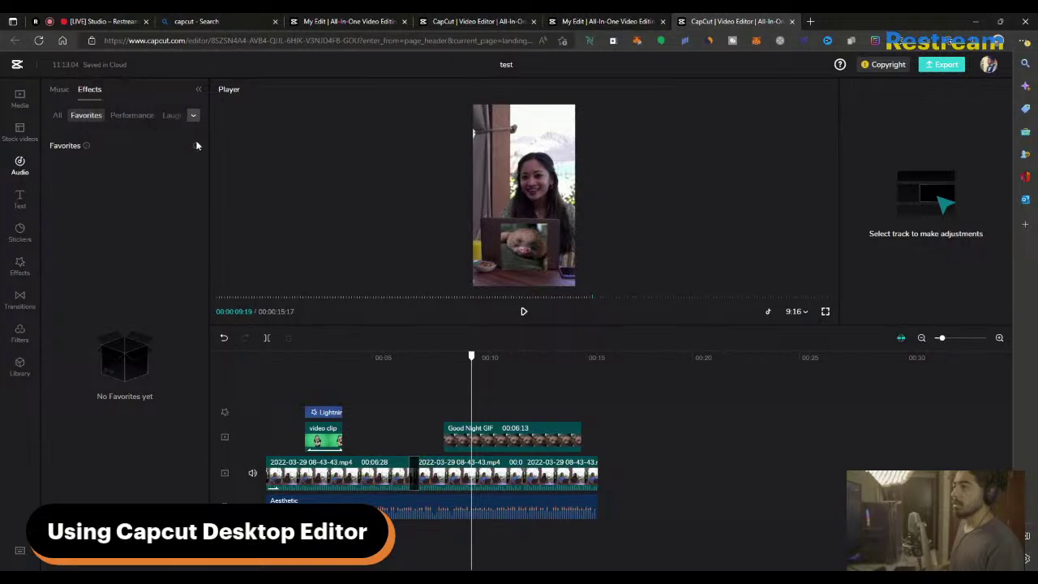
left_click(53, 118)
scroll(139, 350, "down", 2)
scroll(140, 350, "down", 2)
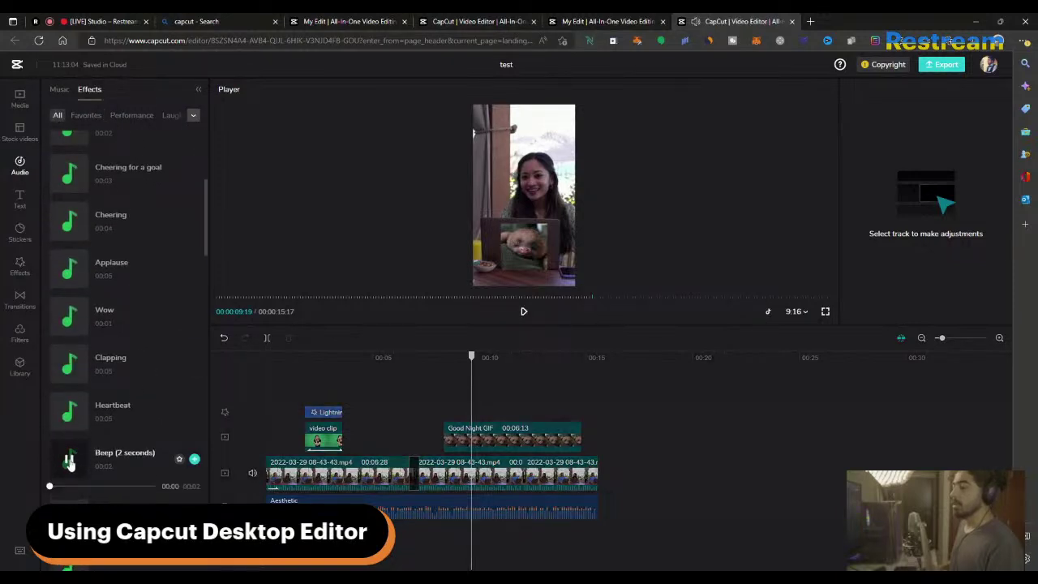
left_click(69, 365)
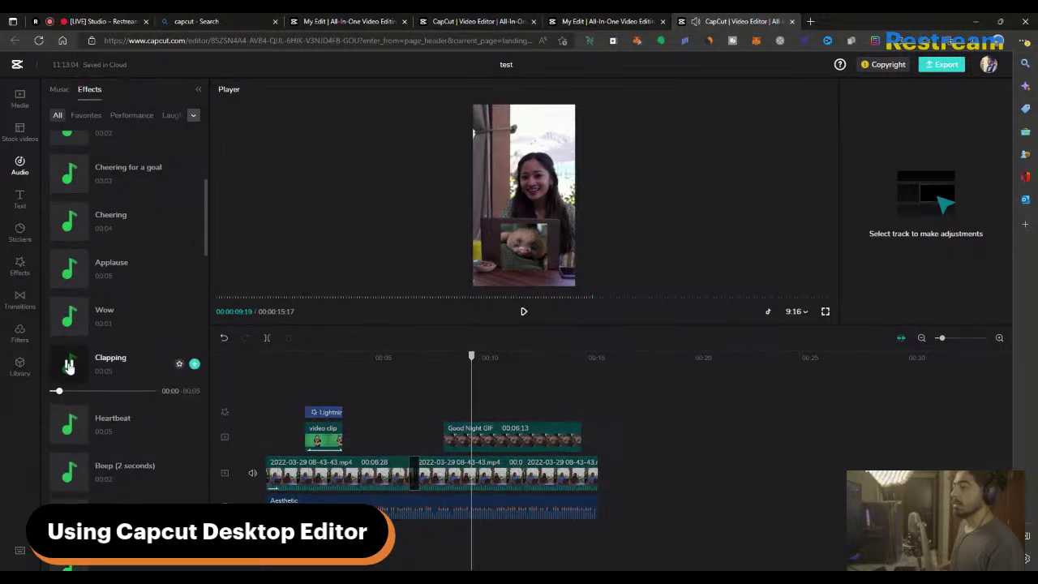
left_click(70, 315)
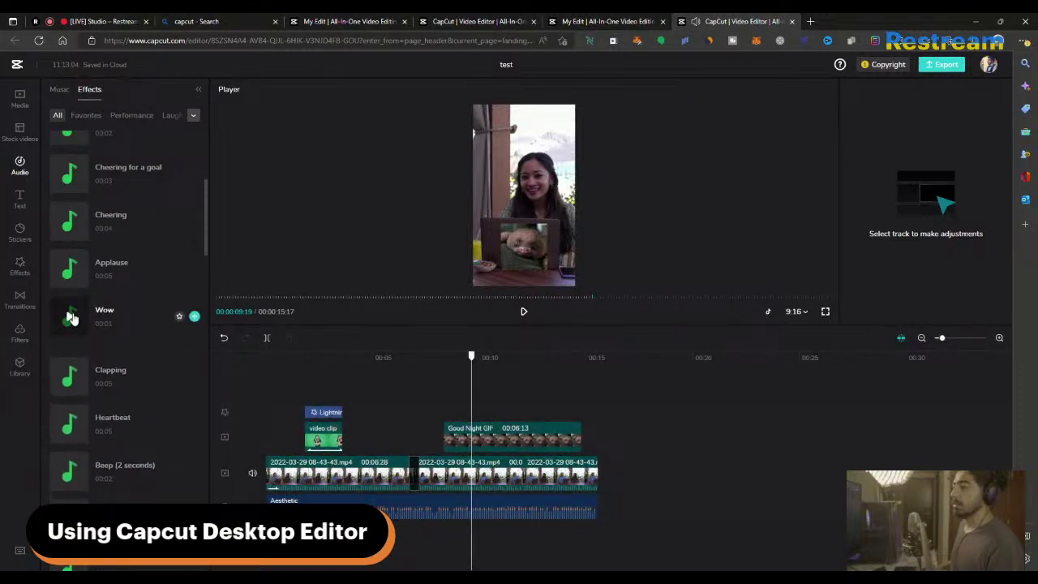
left_click(194, 317)
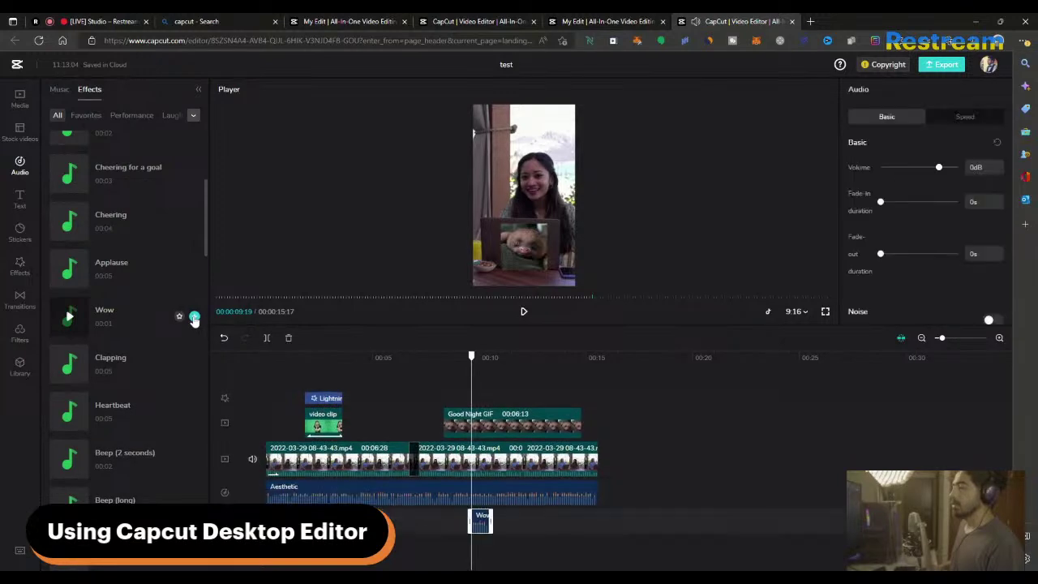
Step: Move the Wow sound effect earlier to line up with the start of the sloth GIF, and preview it
key("space")
key("space")
left_click(444, 357)
left_click_drag(480, 521, 453, 522)
key("space")
key("space")
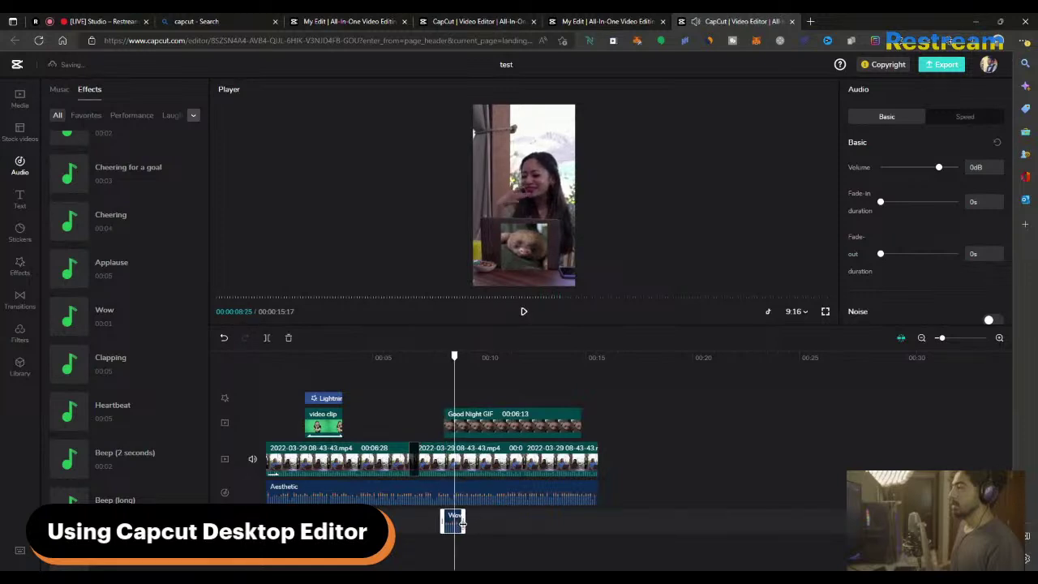
Step: Lower the Wow sound effect's volume to -45.6 dB and listen to the result
left_click_drag(938, 167, 894, 167)
key("space")
key("space")
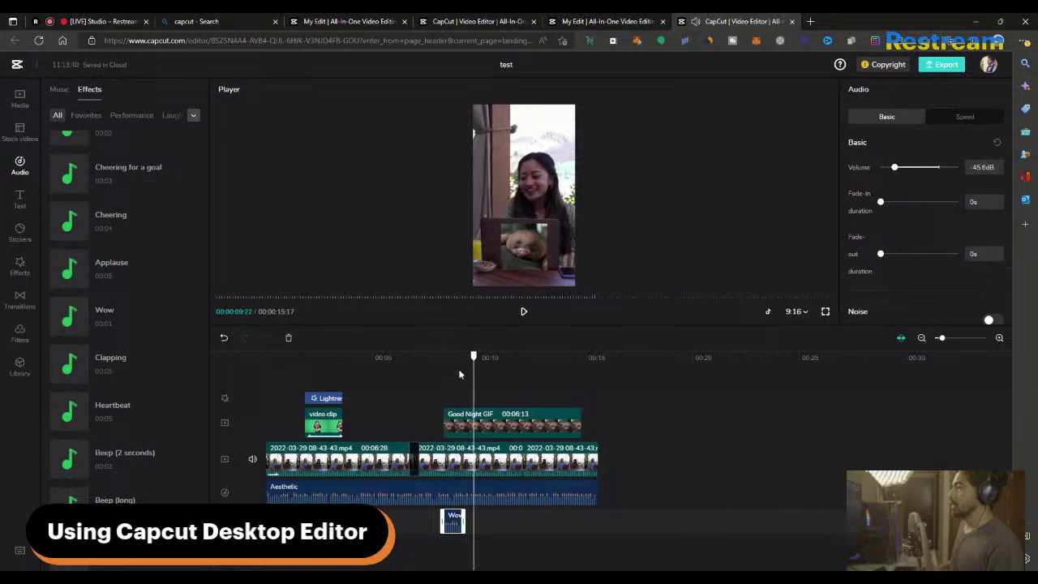
left_click(446, 355)
key("space")
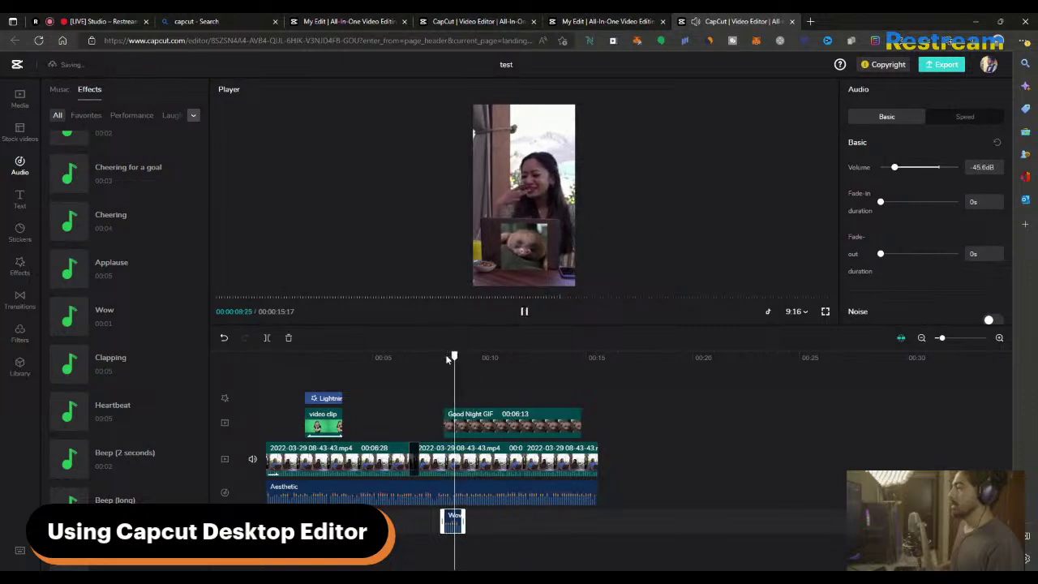
left_click(455, 361)
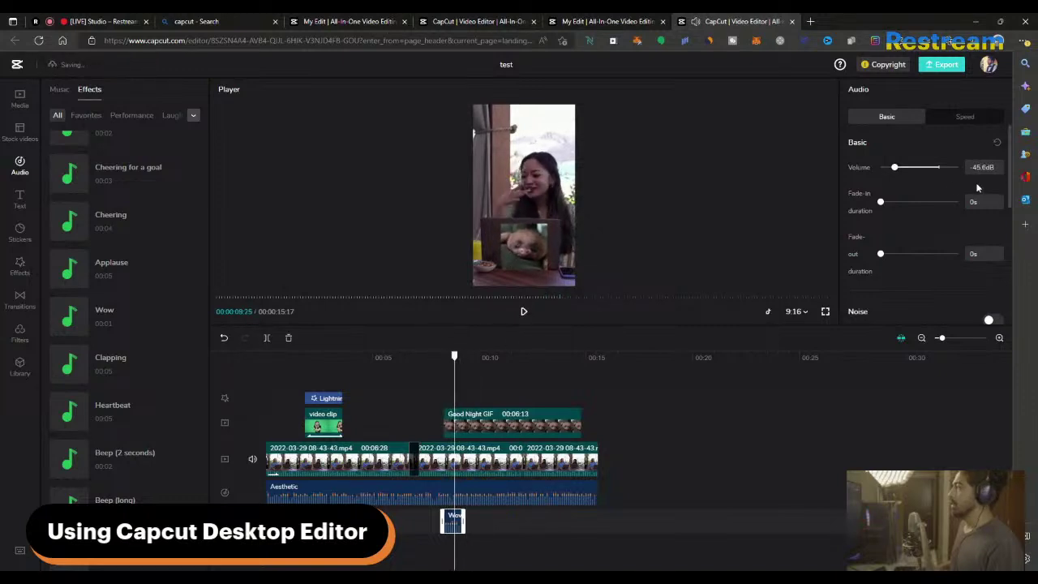
Step: Set the Wow sound effect's volume to -32.9 dB and play that section
left_click_drag(895, 167, 910, 170)
key("space")
key("space")
left_click(440, 357)
key("space")
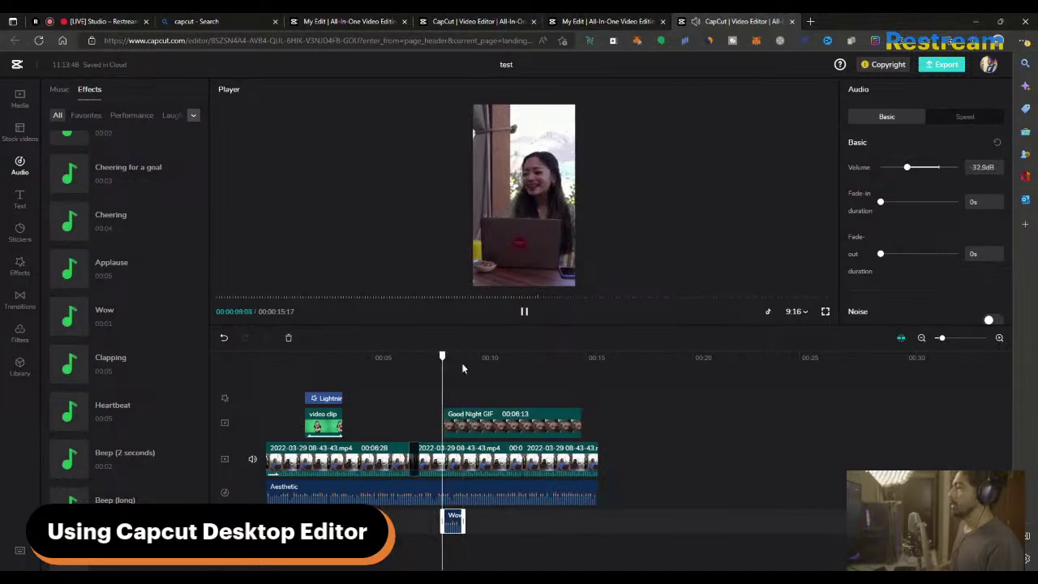
key("space")
Step: Set the Wow sound effect's volume to -20.7 dB and preview it from the start of the GIF
left_click_drag(910, 170, 920, 169)
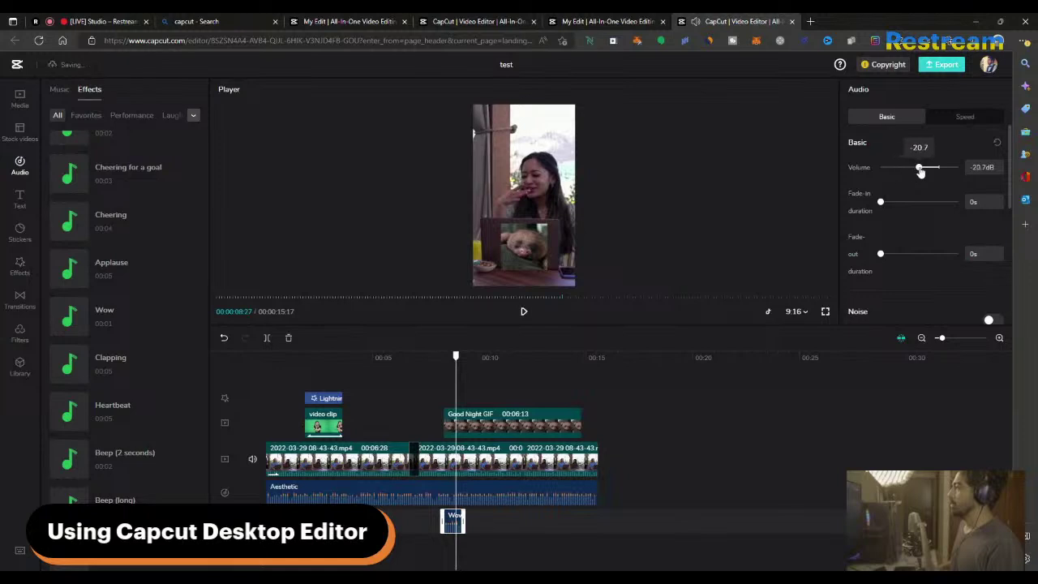
left_click(446, 356)
key("space")
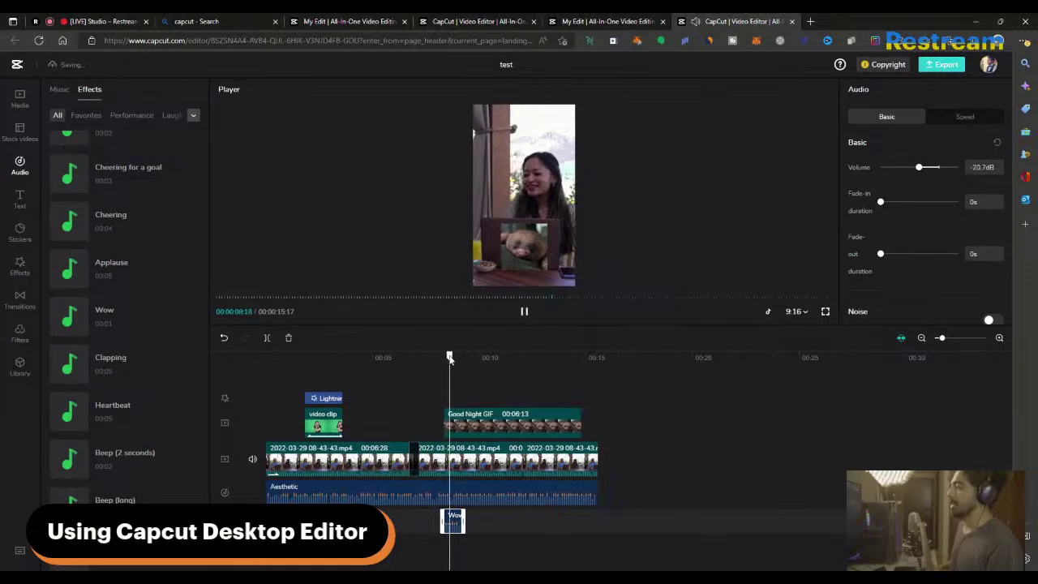
key("space")
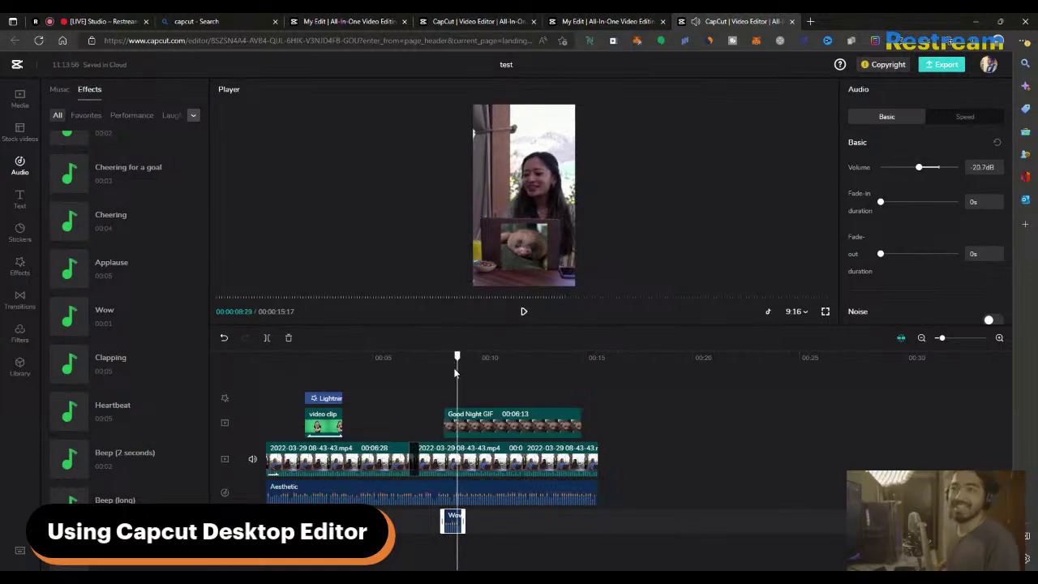
Step: Add the trending laughing-with-tears emoji sticker at 00:00:12:14 above the third segment
left_click_drag(486, 357, 508, 359)
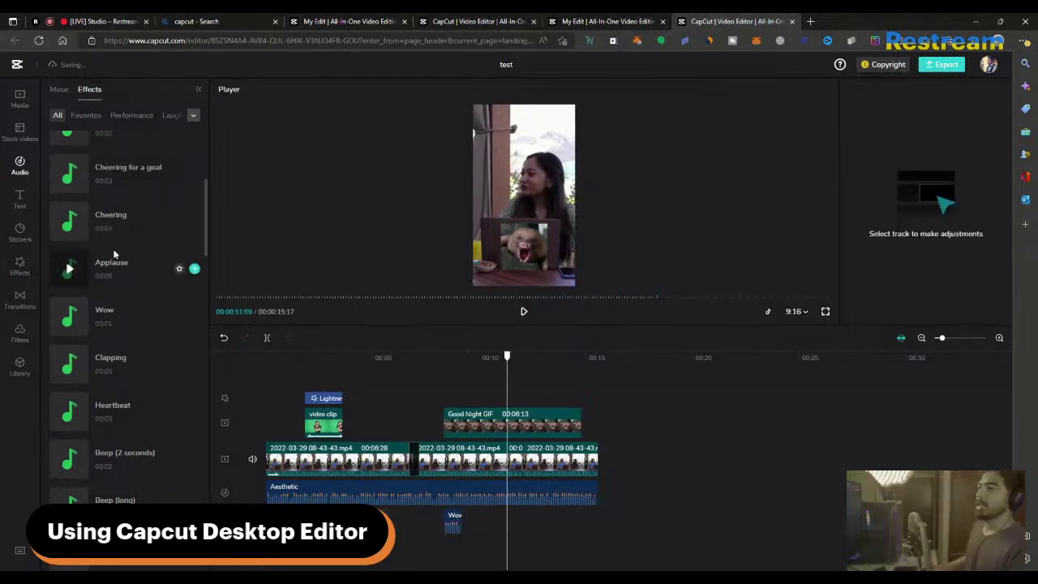
left_click(21, 199)
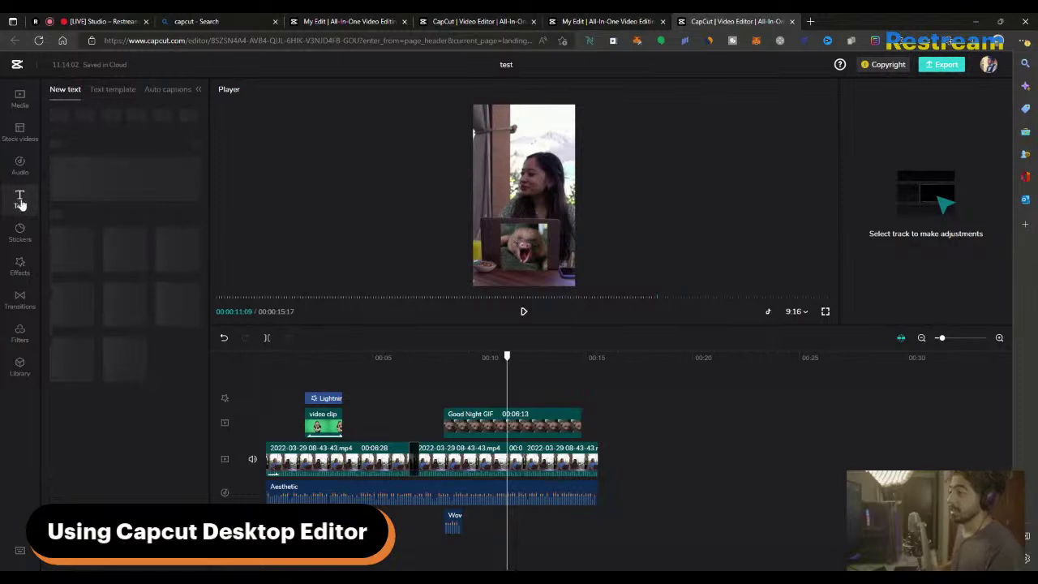
left_click(20, 232)
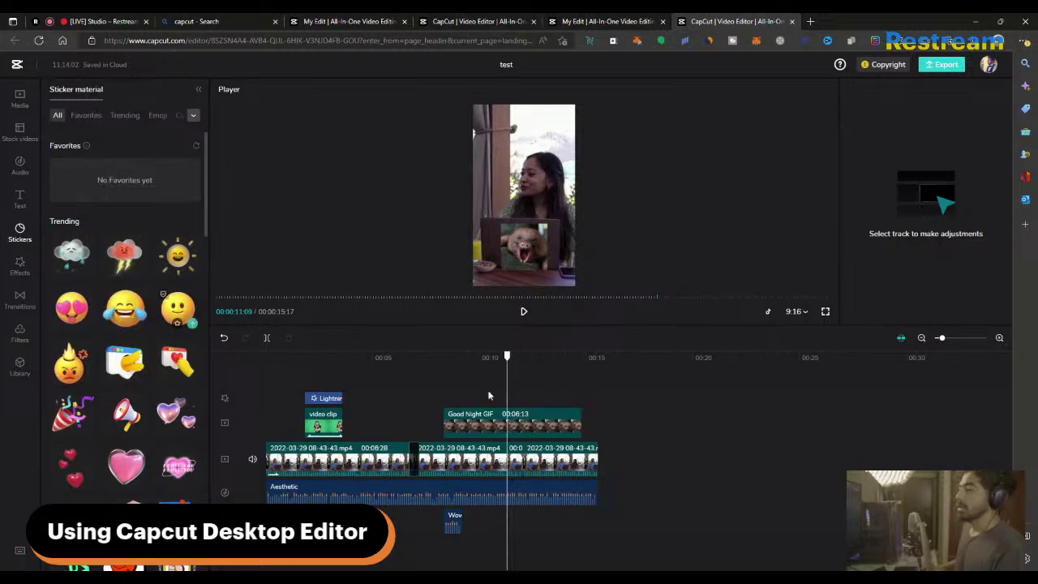
left_click(532, 358)
left_click(516, 456)
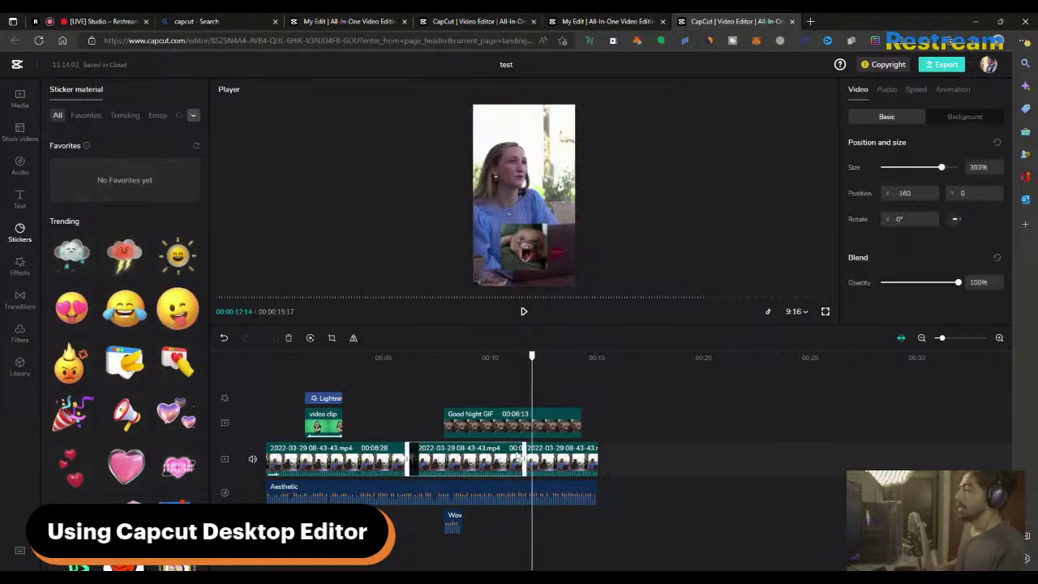
left_click(552, 465)
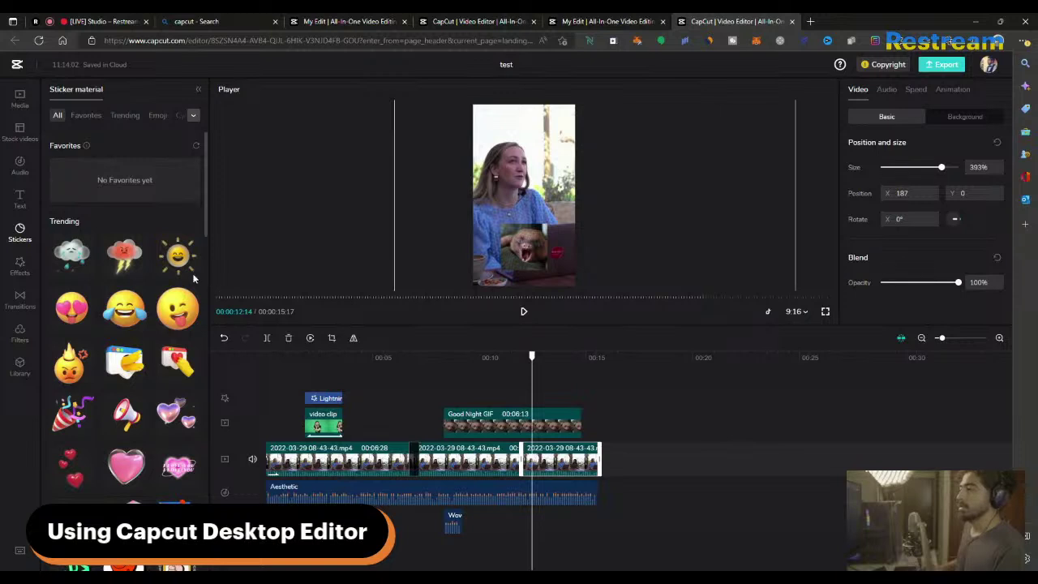
left_click(126, 312)
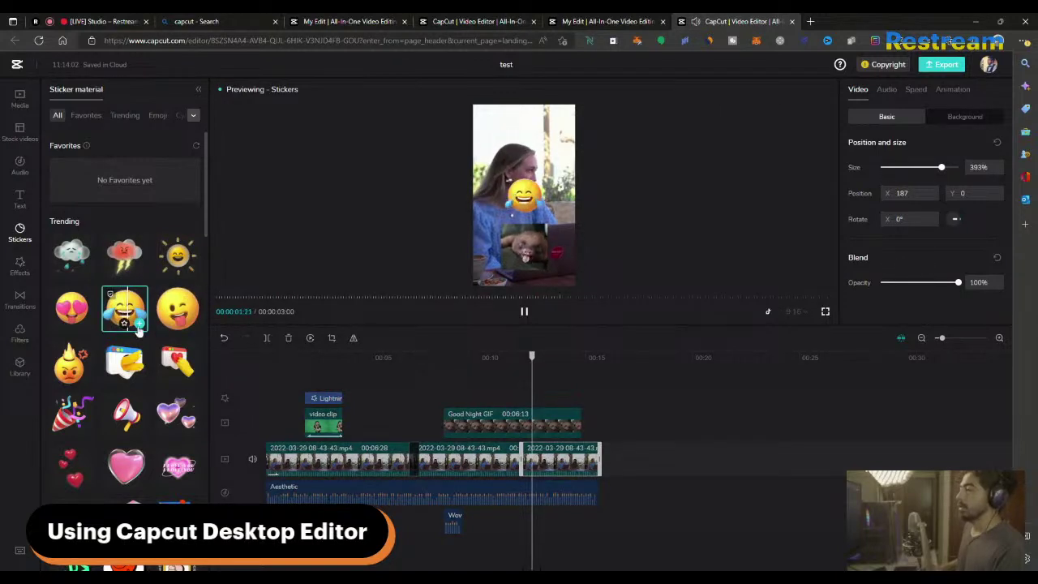
left_click(139, 323)
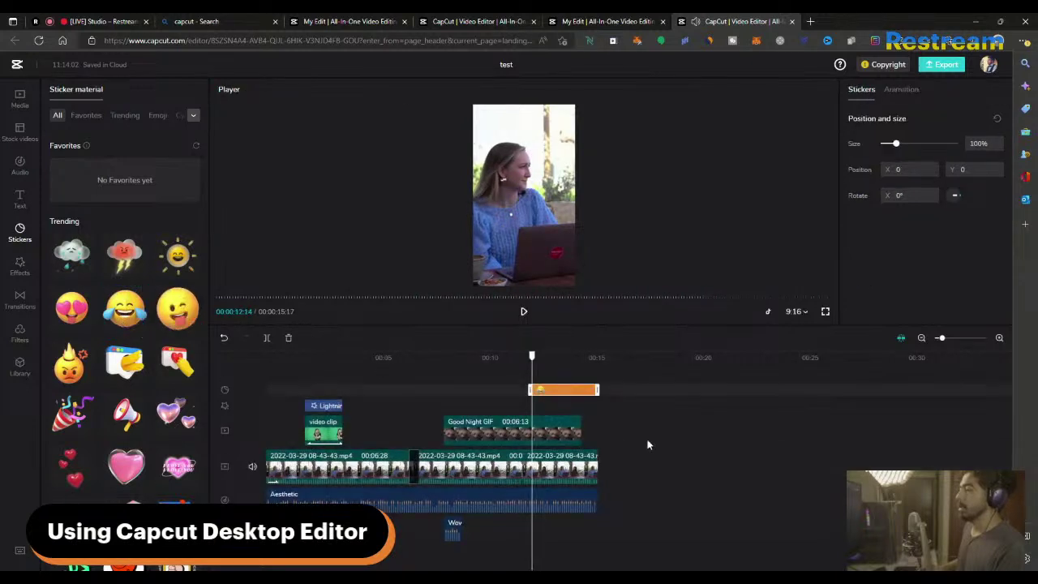
Step: Trim the end of the laughing emoji sticker so it lasts about one second, and preview it
left_click_drag(597, 390, 558, 390)
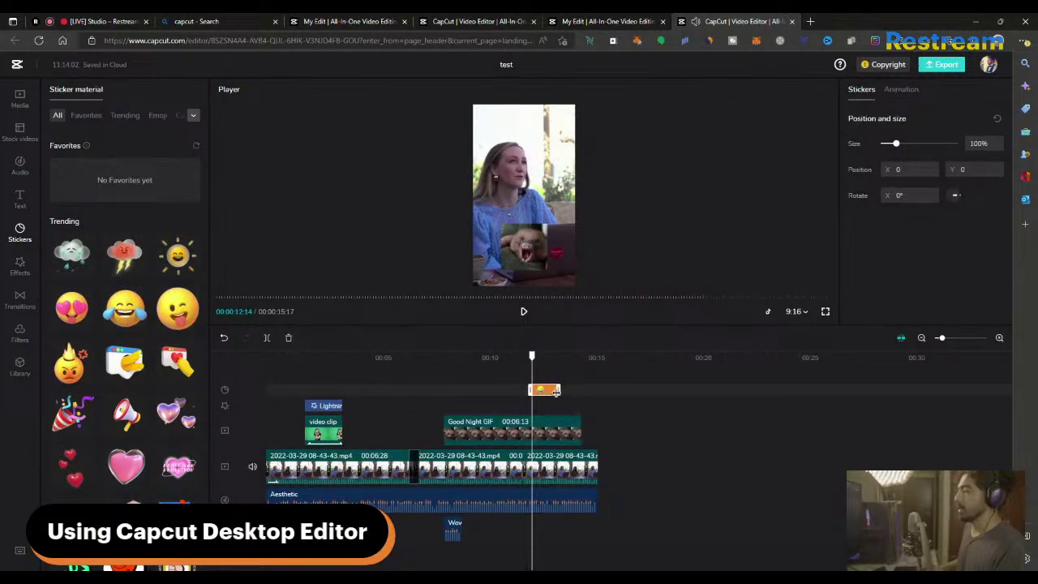
left_click(524, 358)
key("space")
Step: Shorten the end of the sloth GIF so it finishes before the third segment, and preview the sticker section
left_click(549, 438)
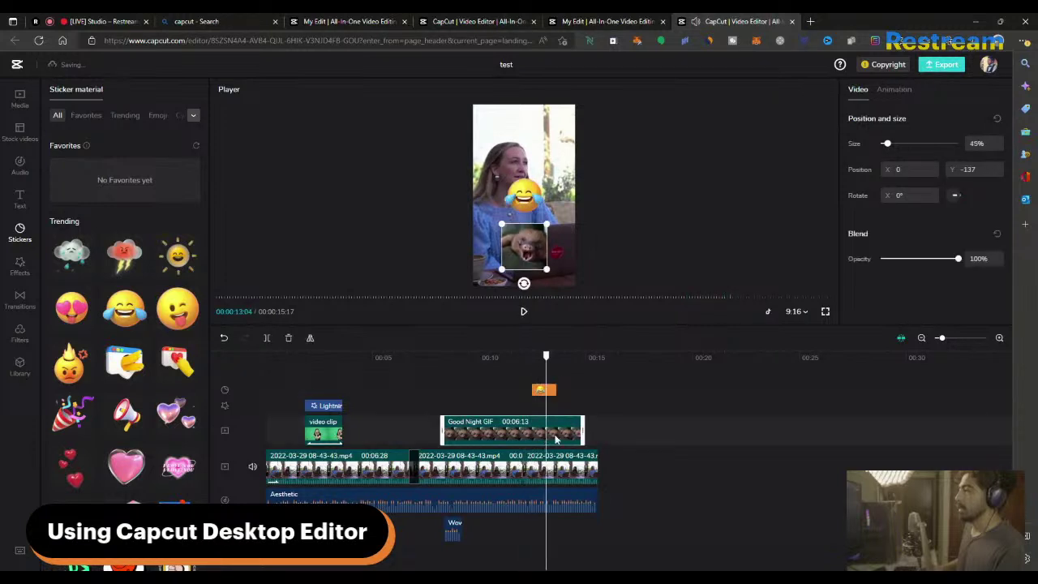
left_click_drag(584, 434, 514, 434)
left_click(532, 358)
key("space")
key("space")
Step: Reposition the laughing emoji sticker to X 168, Y 348, above and beside the woman's head, and check the playback
left_click(544, 390)
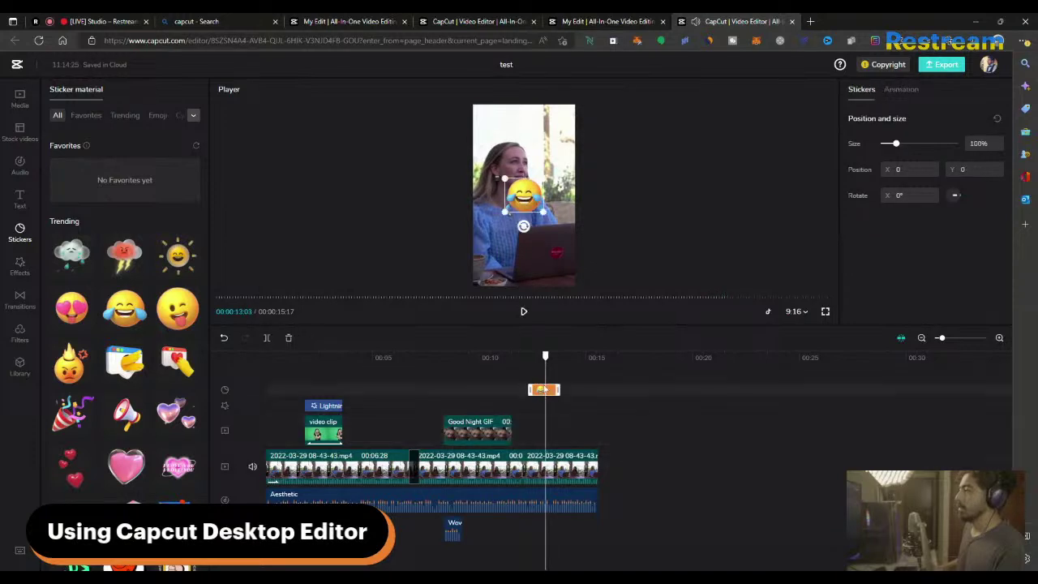
left_click_drag(532, 201, 564, 137)
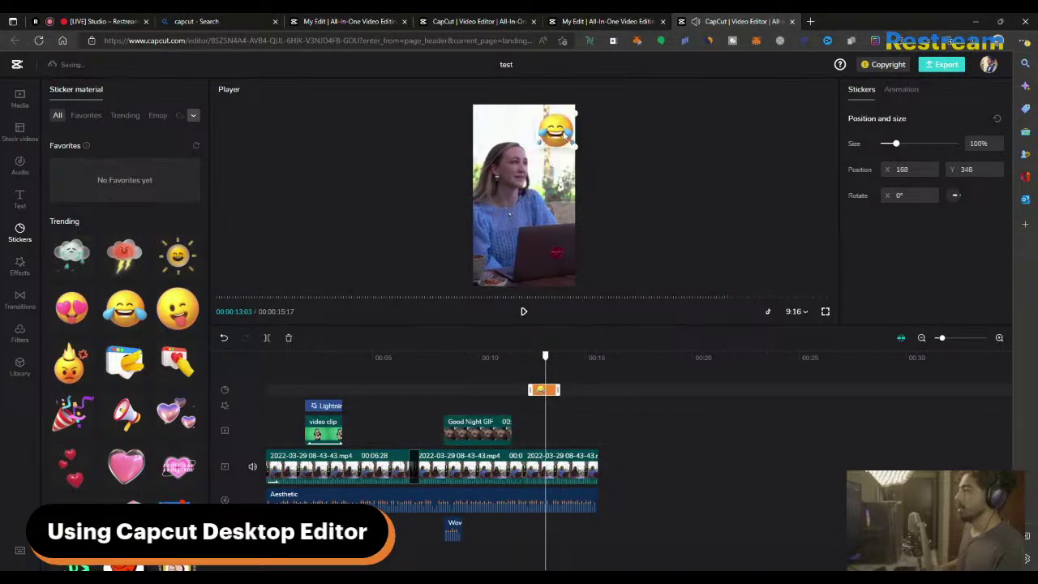
left_click(563, 362)
key("space")
left_click_drag(550, 356, 565, 357)
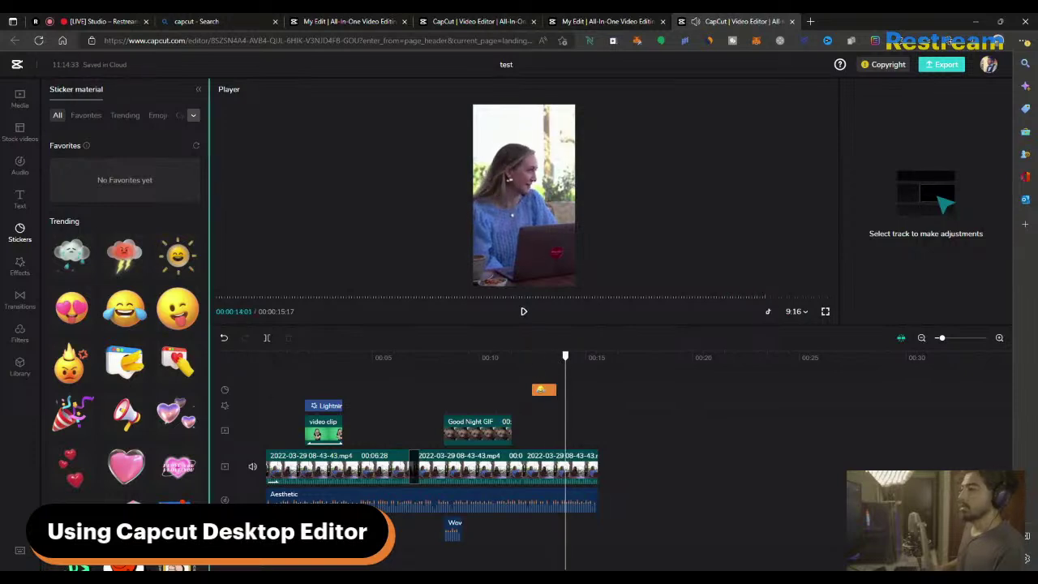
Step: Browse the text styles, text templates and auto captions, and set the voice recognition language to British English
left_click(85, 116)
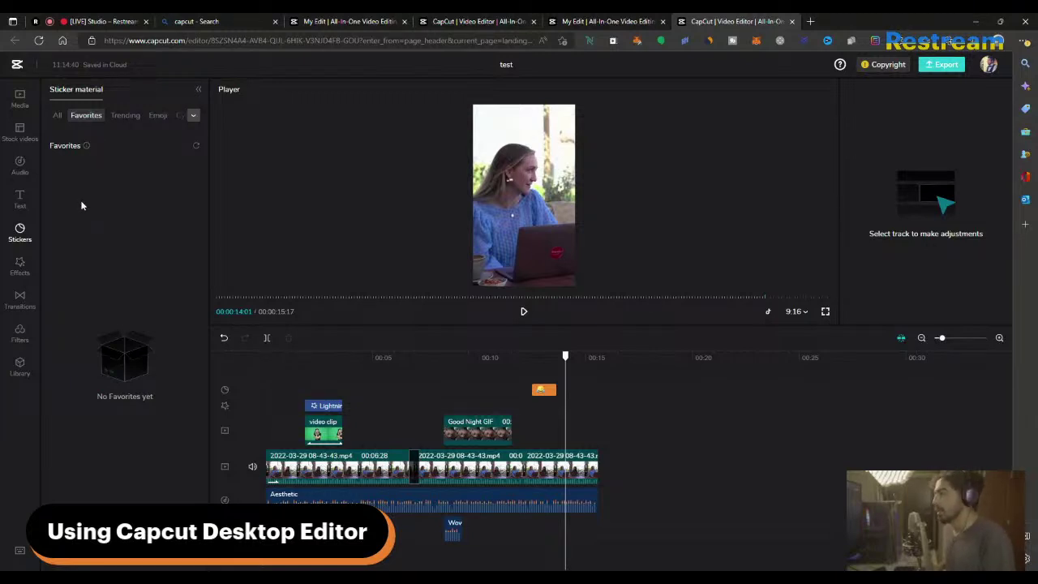
left_click(17, 207)
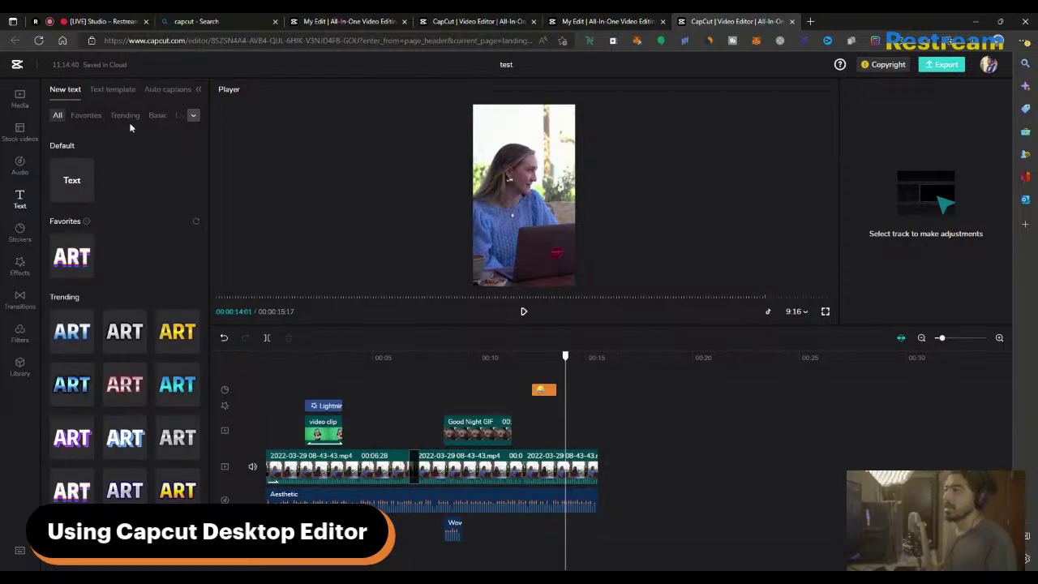
left_click(123, 98)
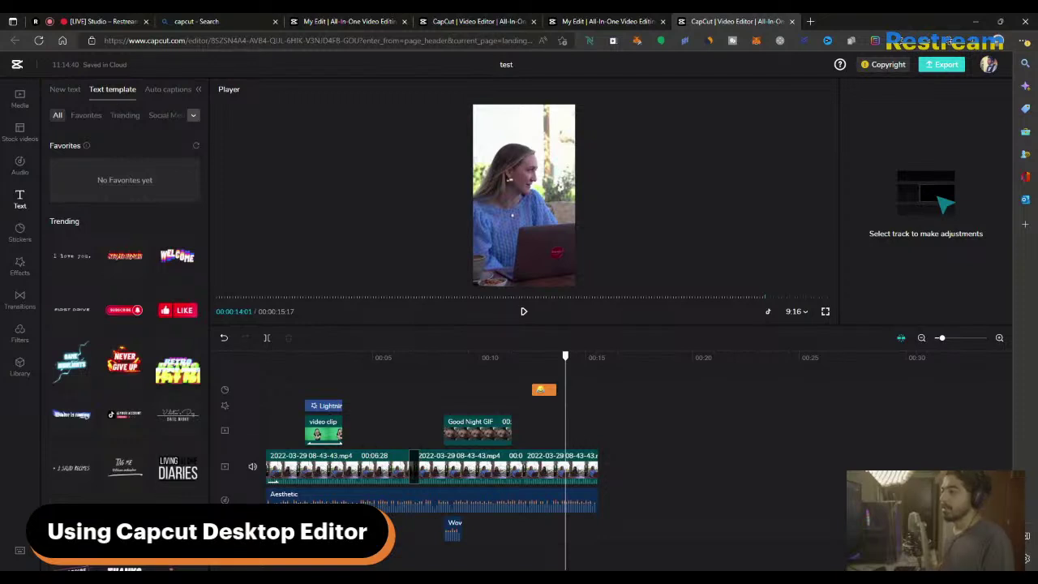
left_click(78, 96)
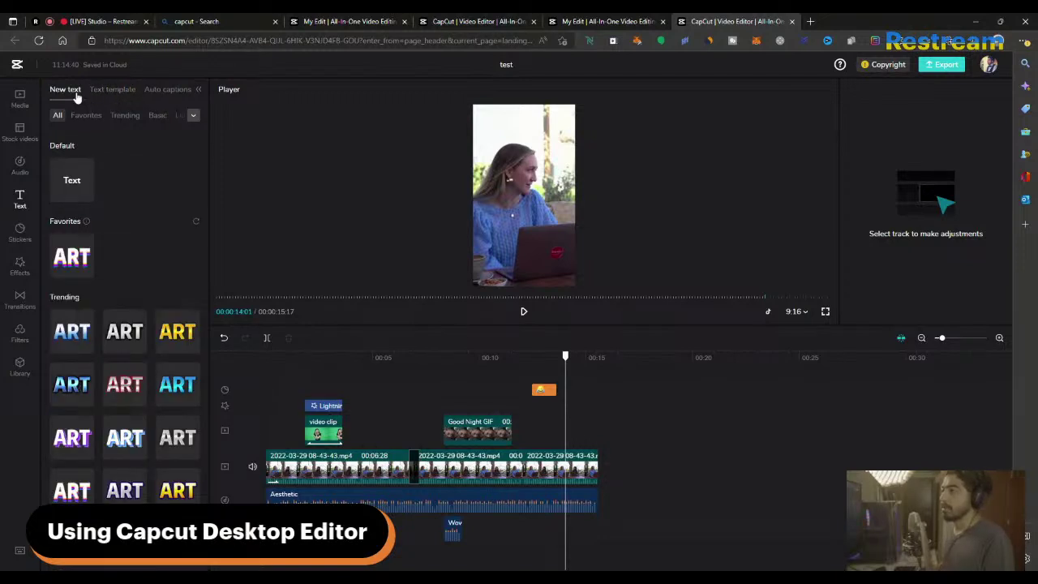
left_click(172, 95)
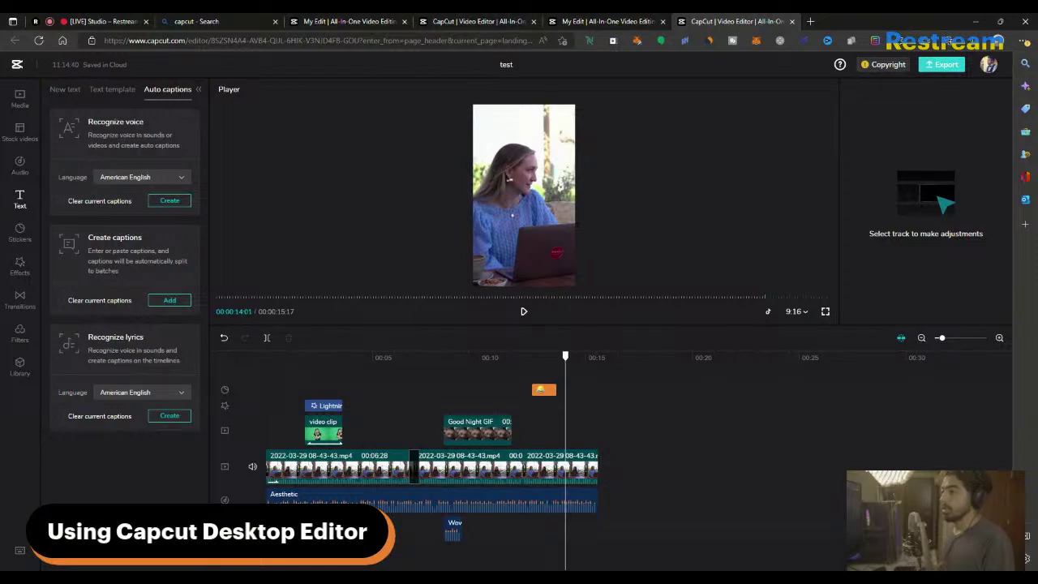
left_click(138, 178)
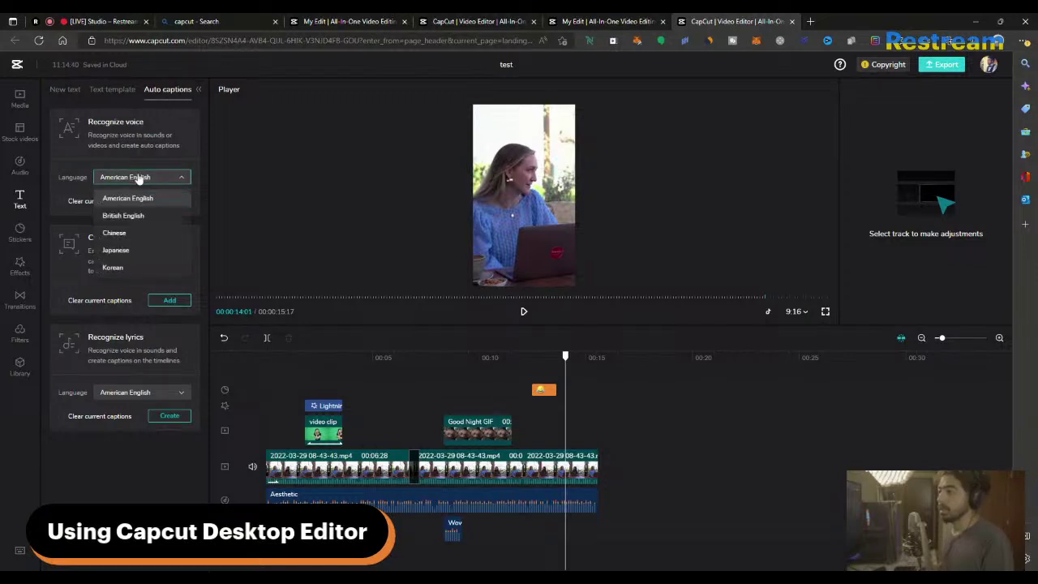
left_click(132, 215)
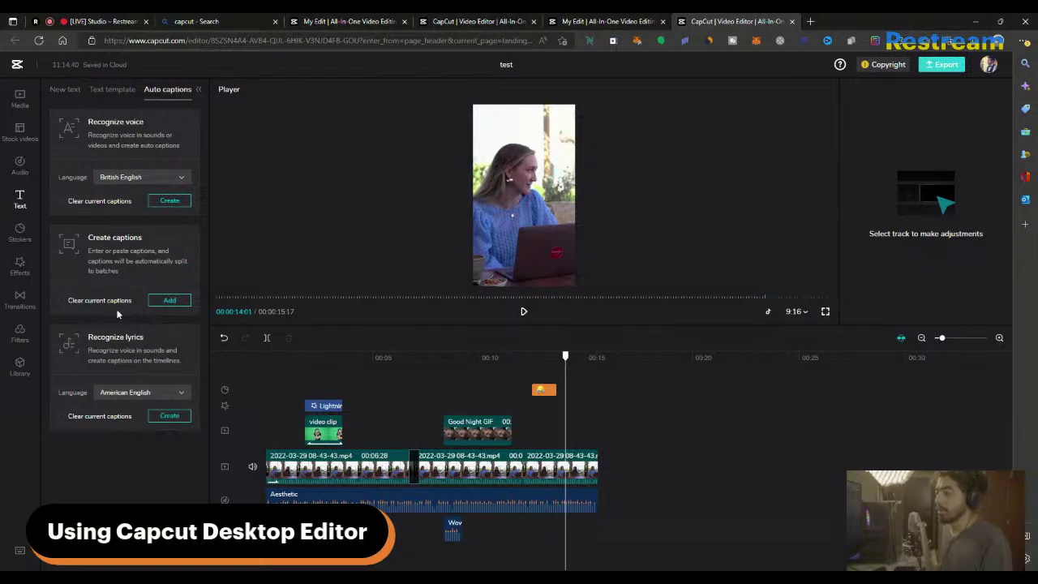
Step: Add a blank manual caption at 00:00:14:01 and delete it
left_click(169, 302)
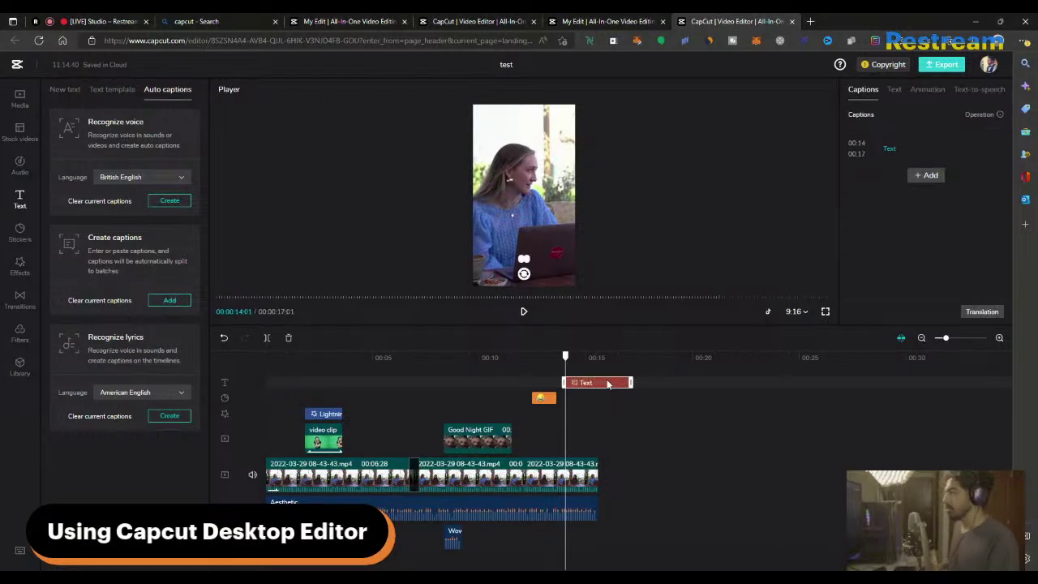
key("Delete")
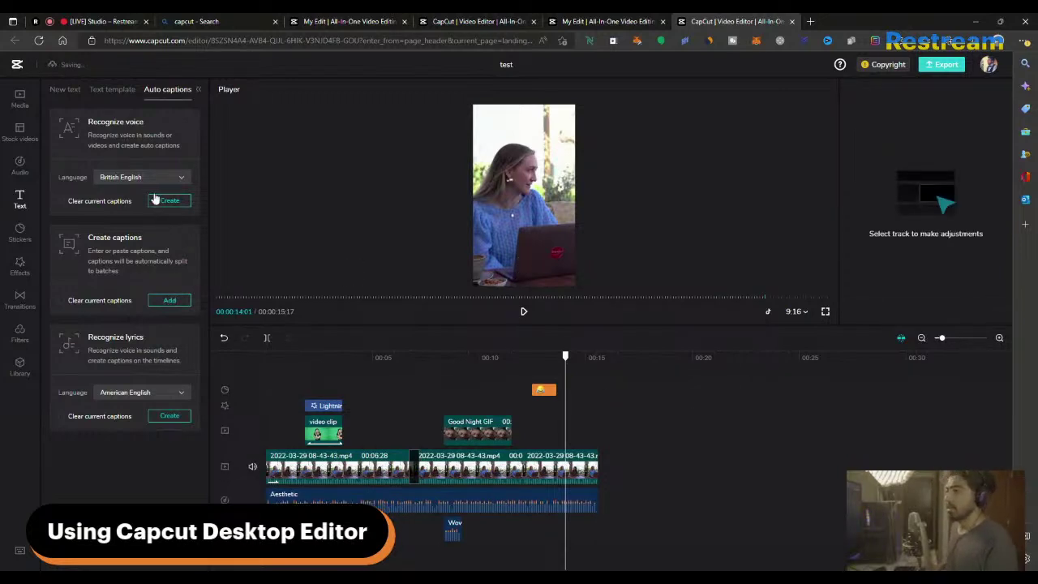
Step: Generate captions from the recognized voices and play the video from the beginning
left_click(168, 202)
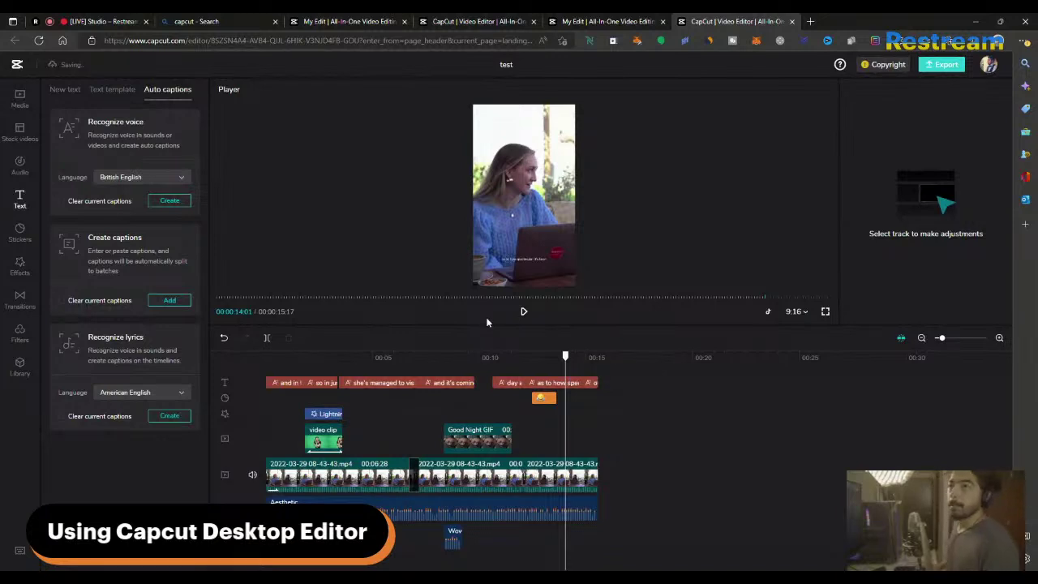
left_click_drag(565, 361, 267, 360)
key("space")
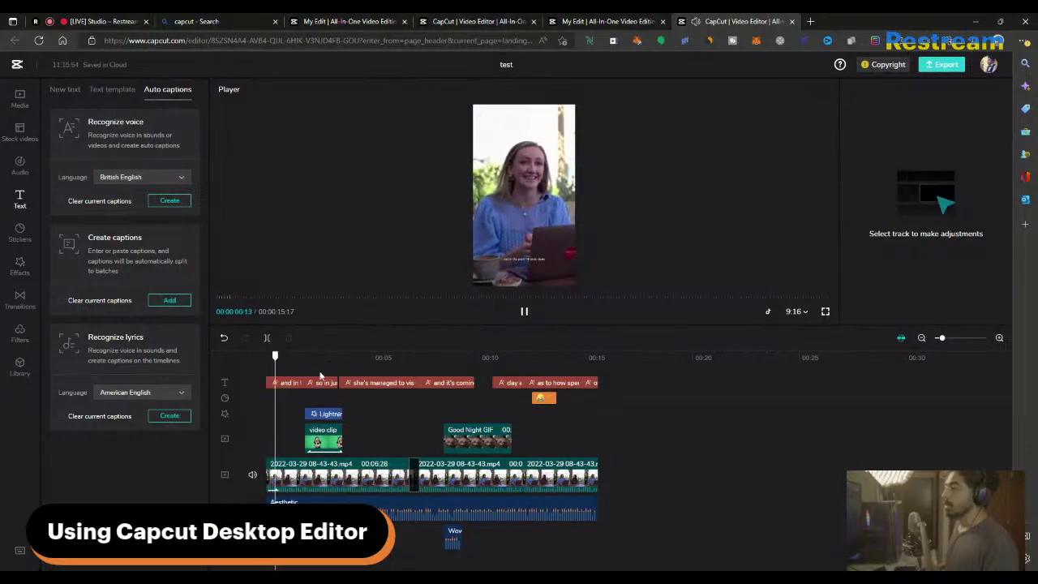
Step: Examine the generated captions along the timeline, checking the wording and timing of the individual segments
left_click(309, 384)
left_click(406, 384)
left_click(312, 393)
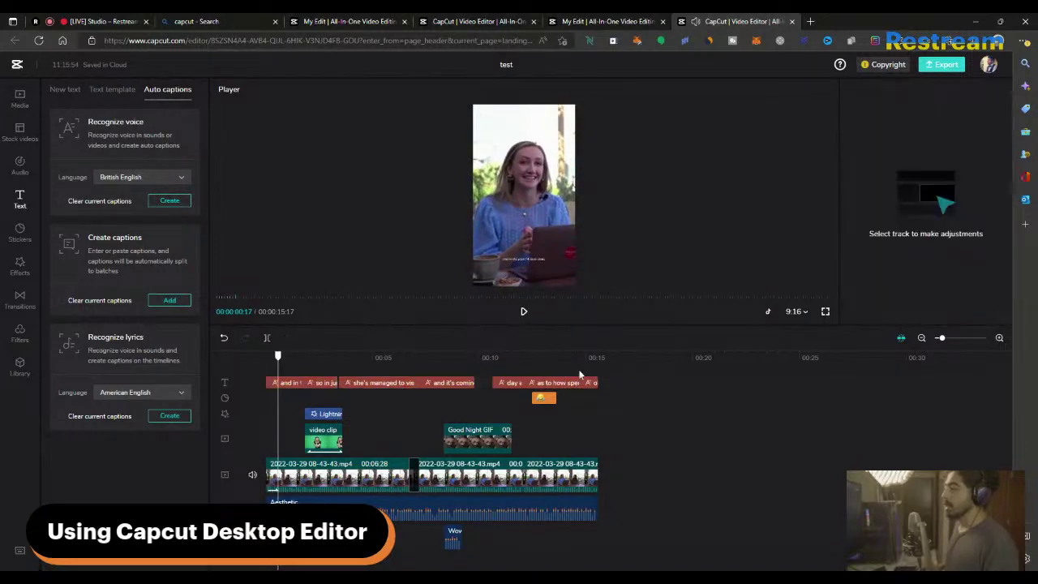
left_click(573, 393)
left_click(571, 388)
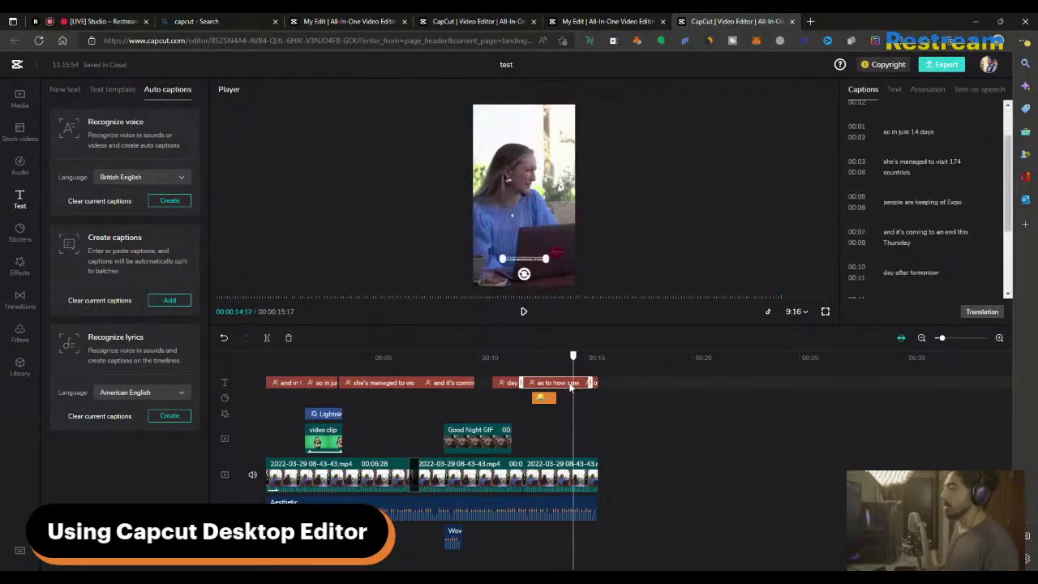
left_click(617, 383)
left_click(558, 385)
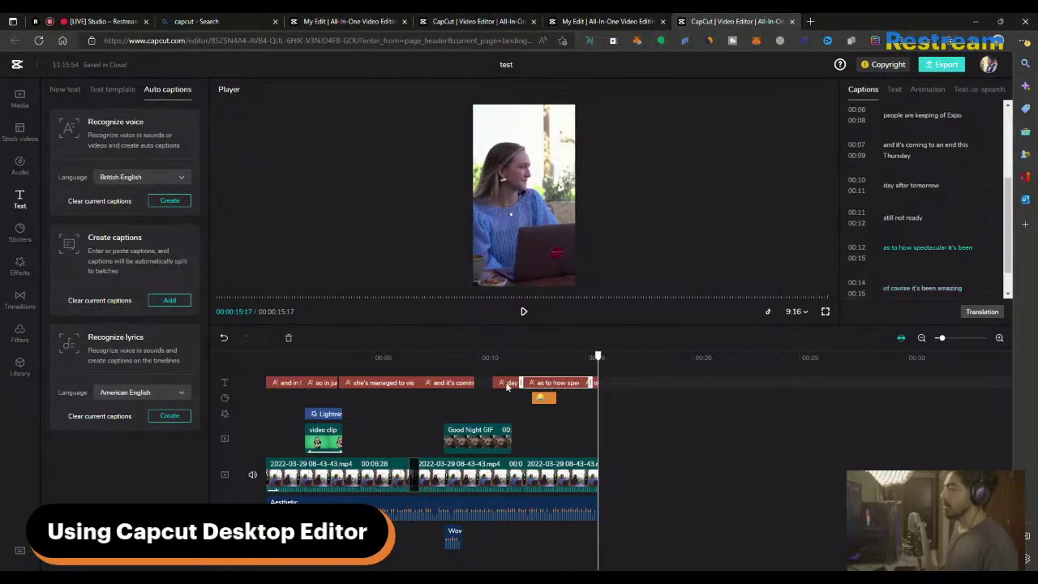
left_click(381, 384)
left_click(317, 386)
left_click(330, 387)
left_click(280, 391)
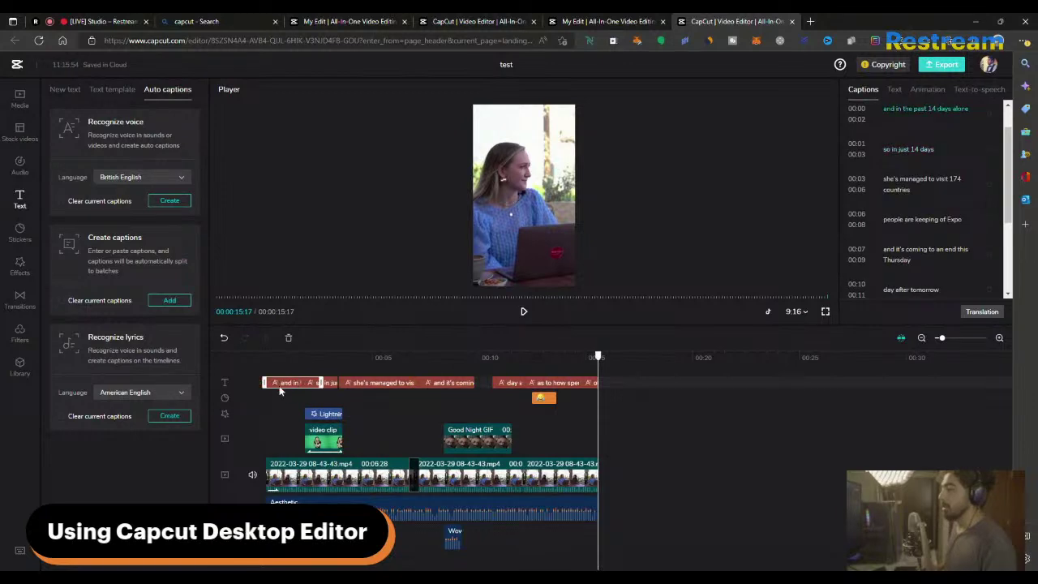
Step: Enlarge the first caption, "and in the past 14 days alone", at 00:00:01:16 so its text extends beyond the frame's width
left_click(298, 357)
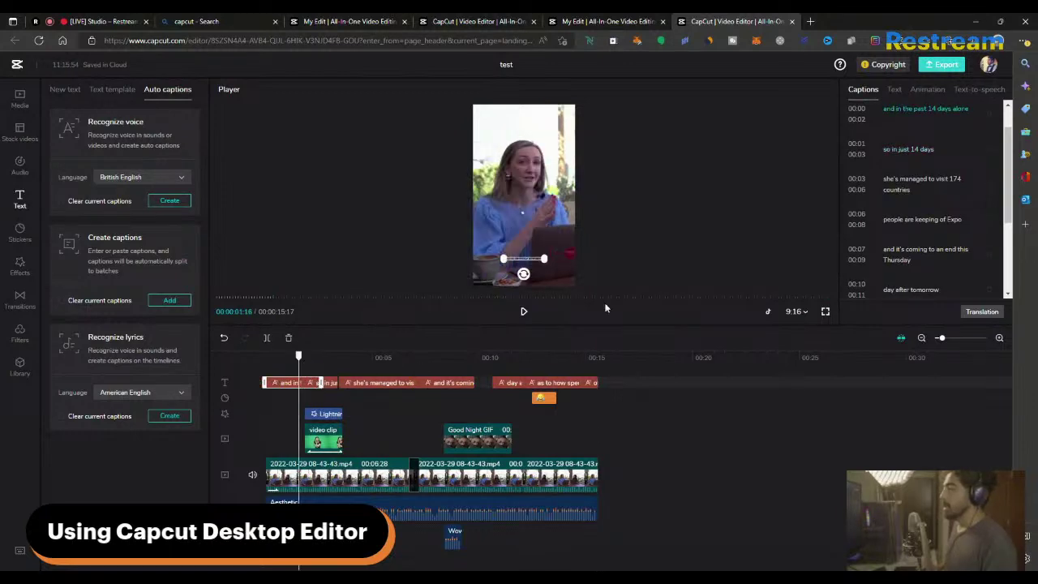
left_click_drag(545, 261, 579, 291)
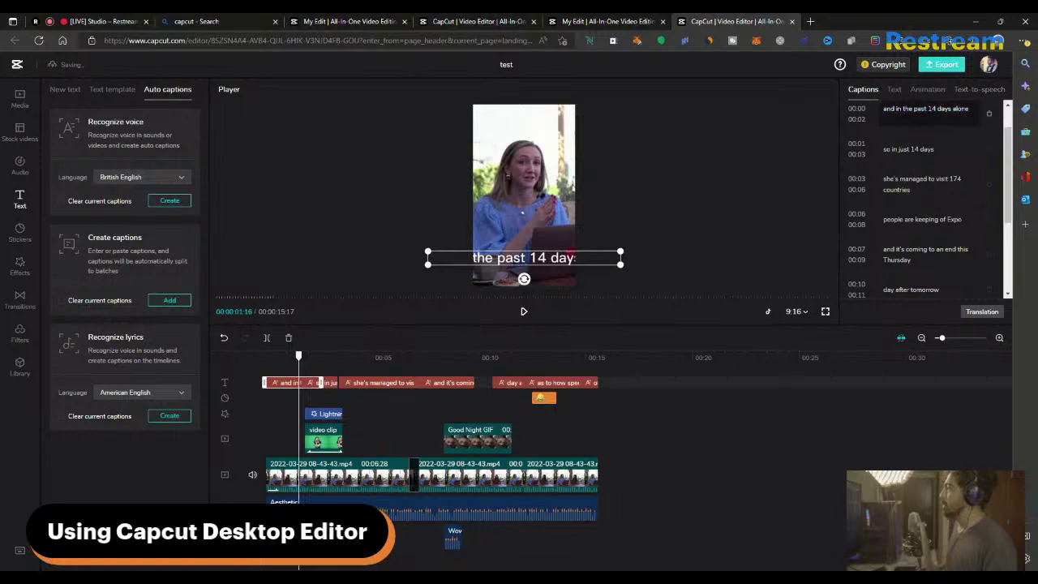
Step: Try to break the first caption into two lines after "and in the", and undo each attempt
key("Return")
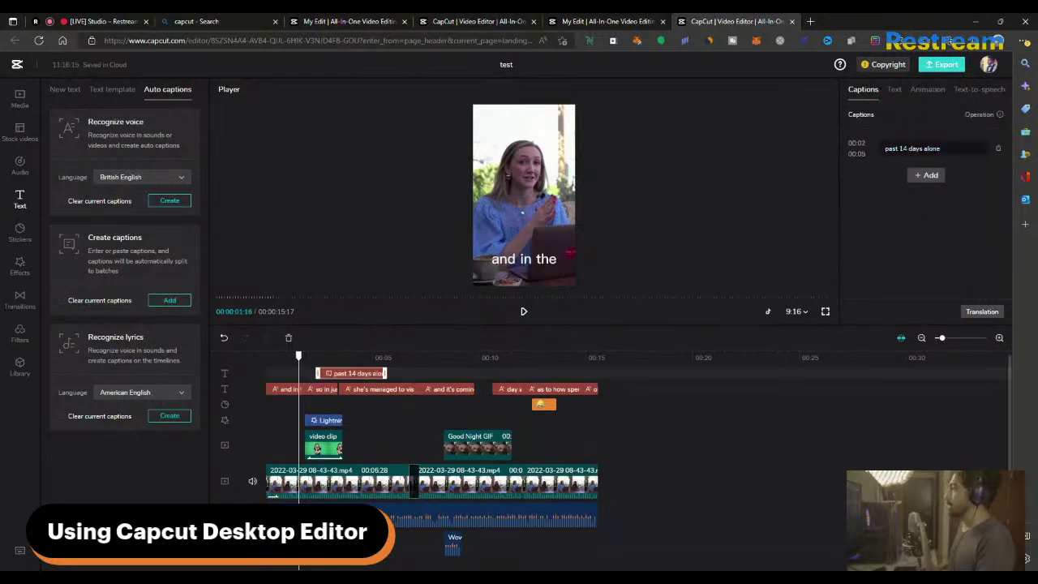
key("ctrl+z")
left_click(511, 260)
left_click(511, 261)
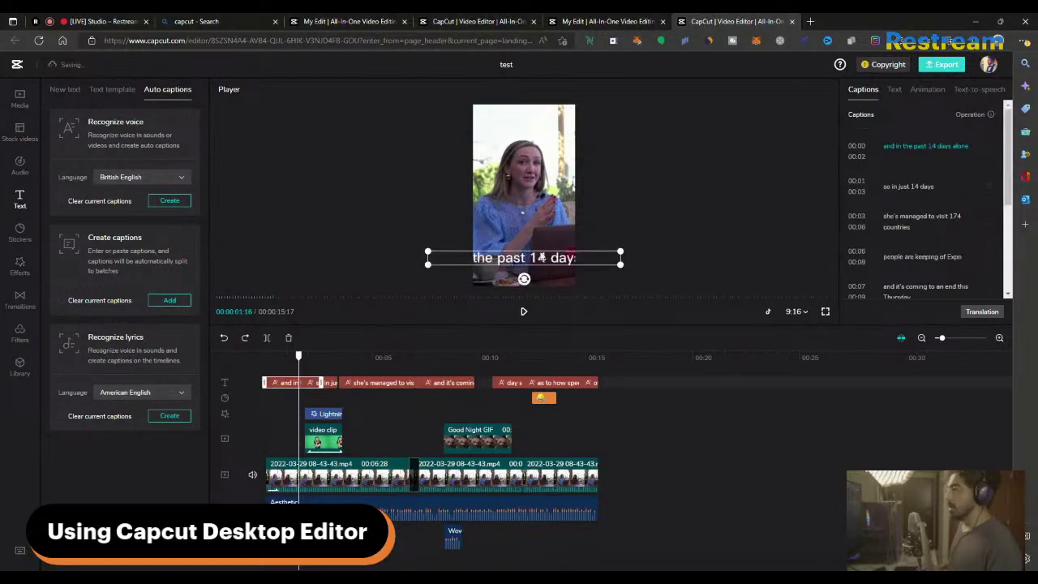
left_click(897, 145)
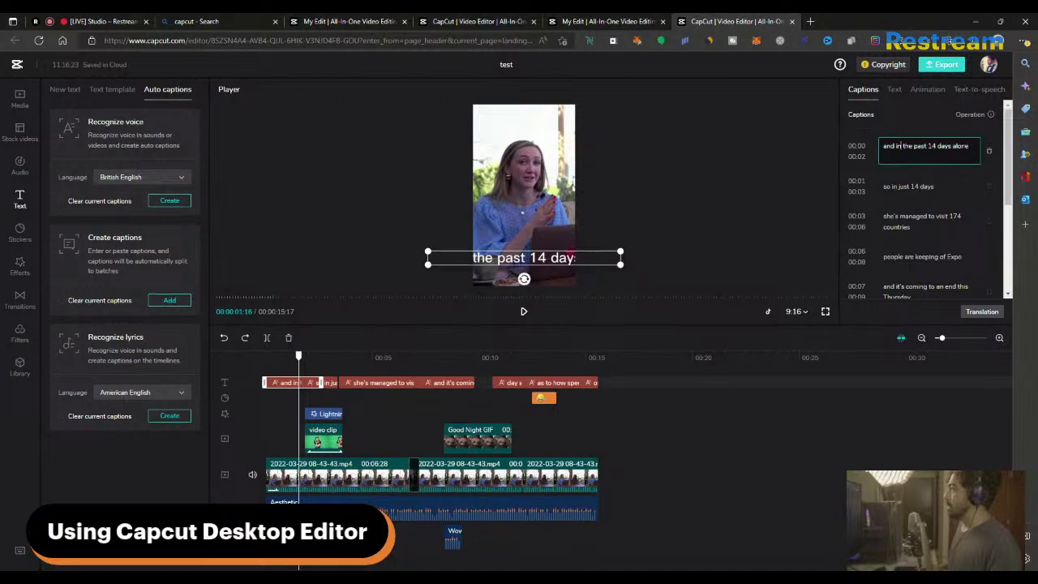
key("Return")
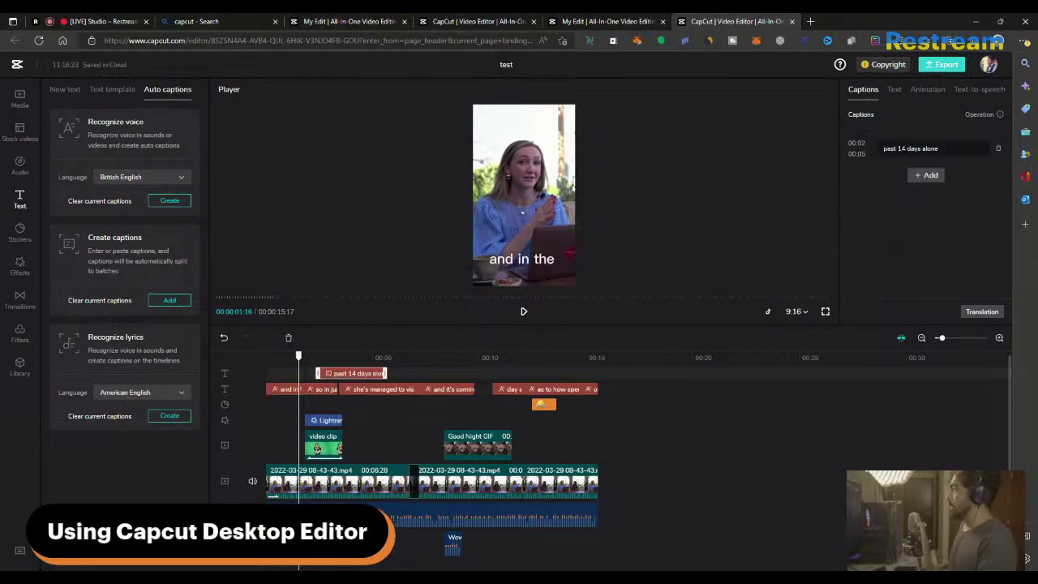
left_click(554, 258)
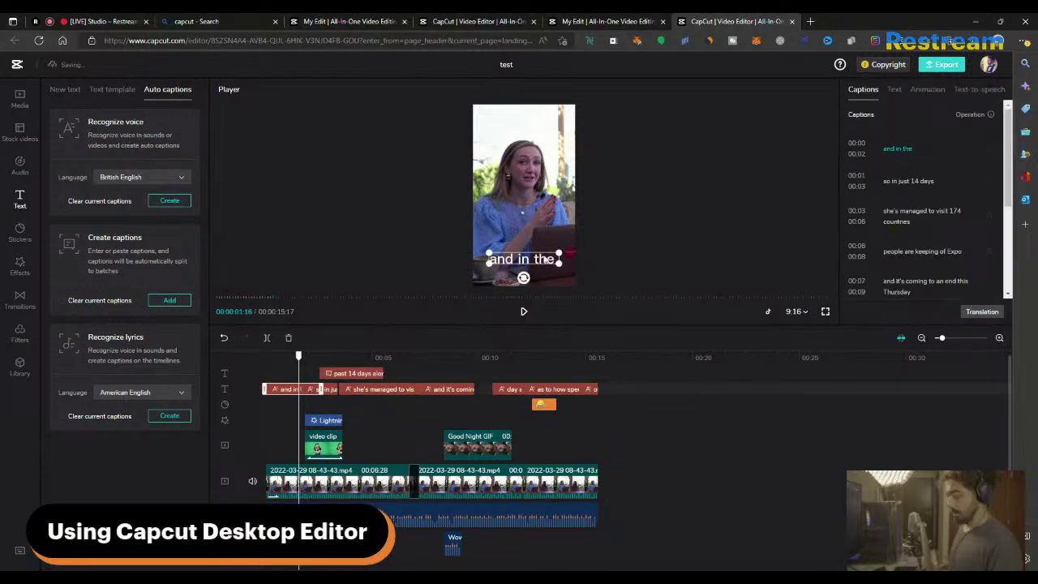
key("ctrl+z")
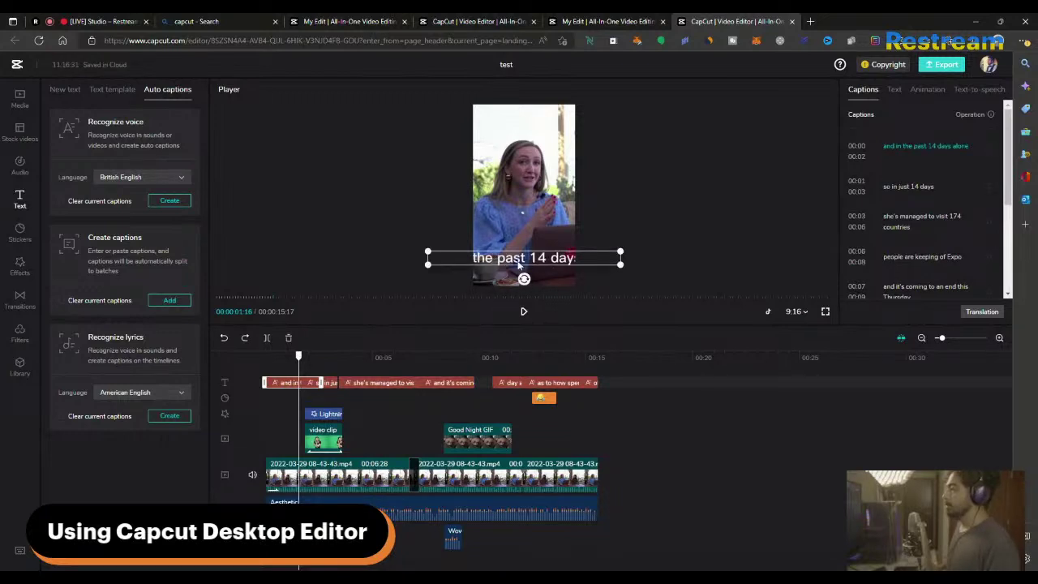
Step: Examine the caption segments along the timeline, comparing the enlarged first caption with the others in the video
left_click(905, 146)
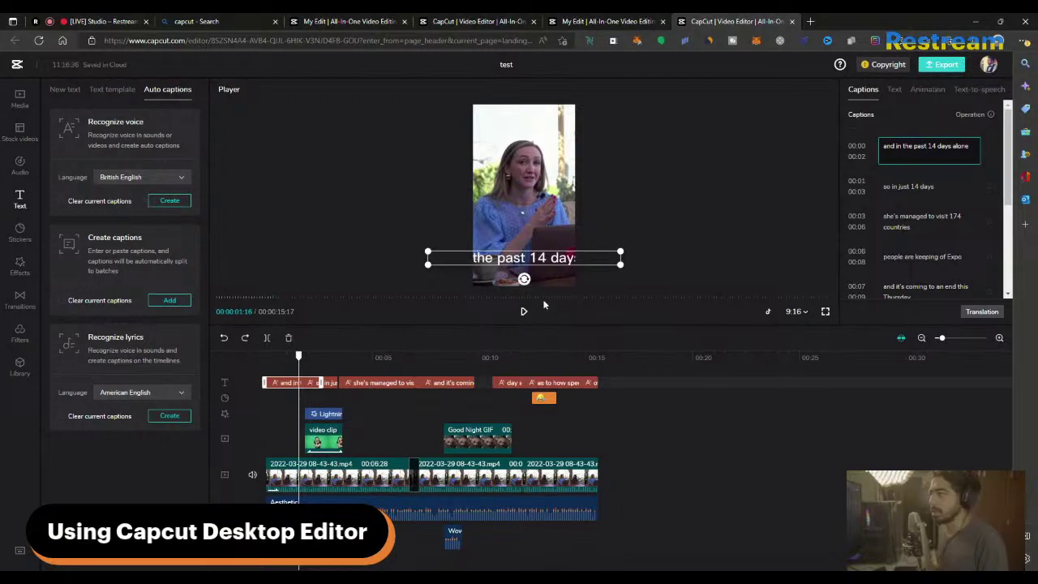
left_click(523, 263)
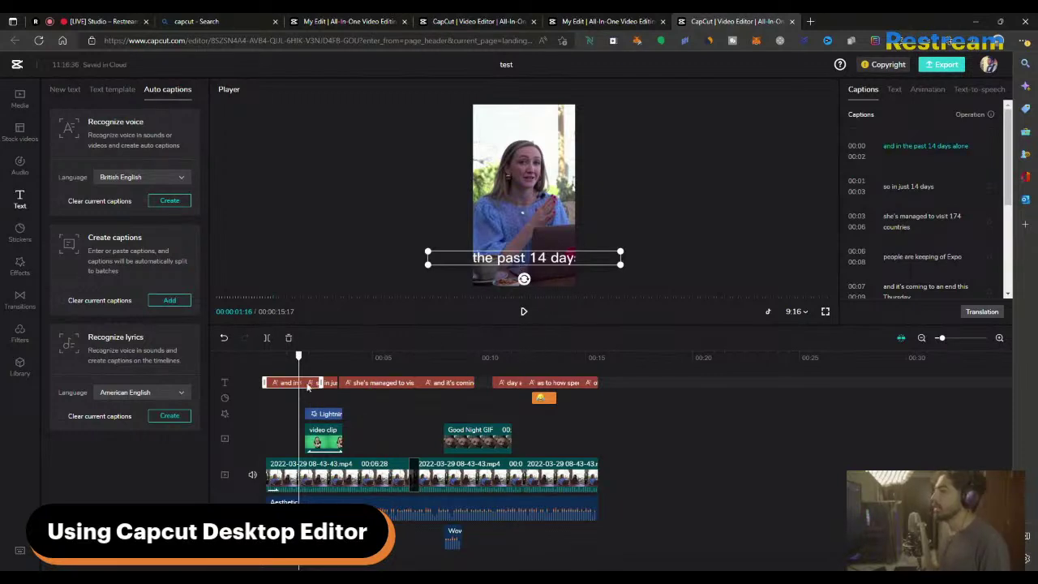
left_click(904, 146)
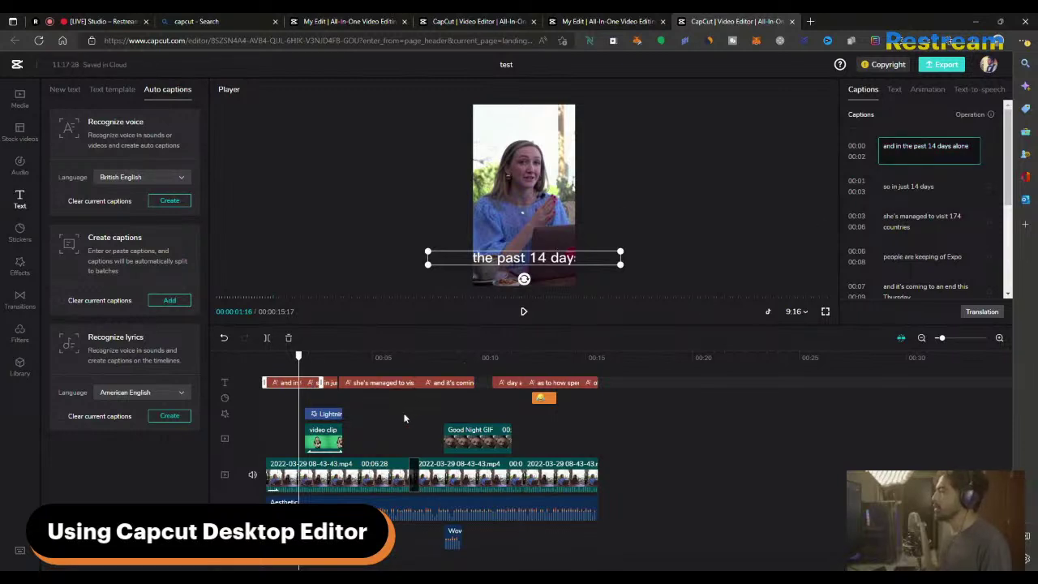
left_click(361, 355)
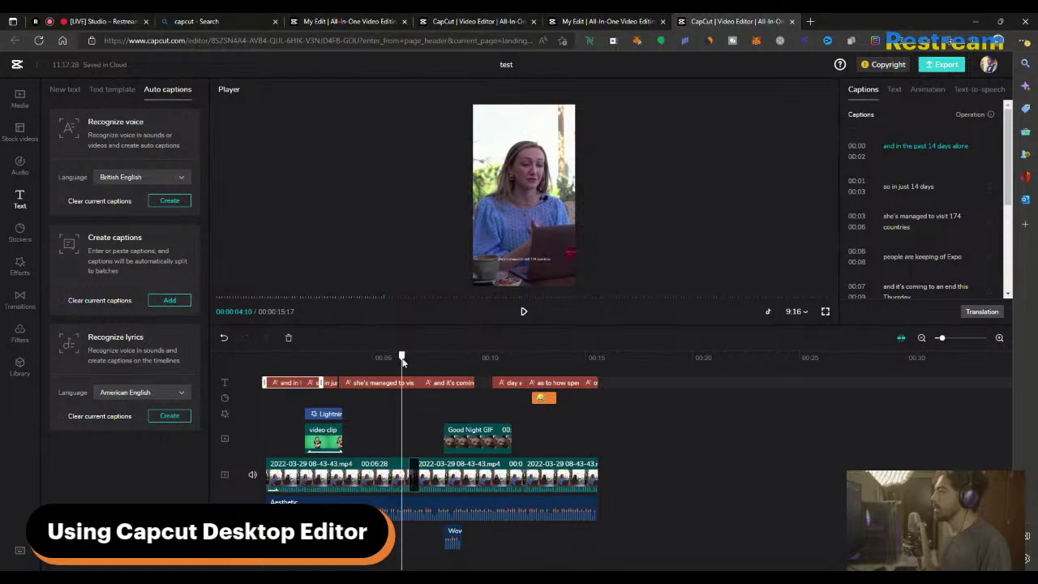
left_click(311, 354)
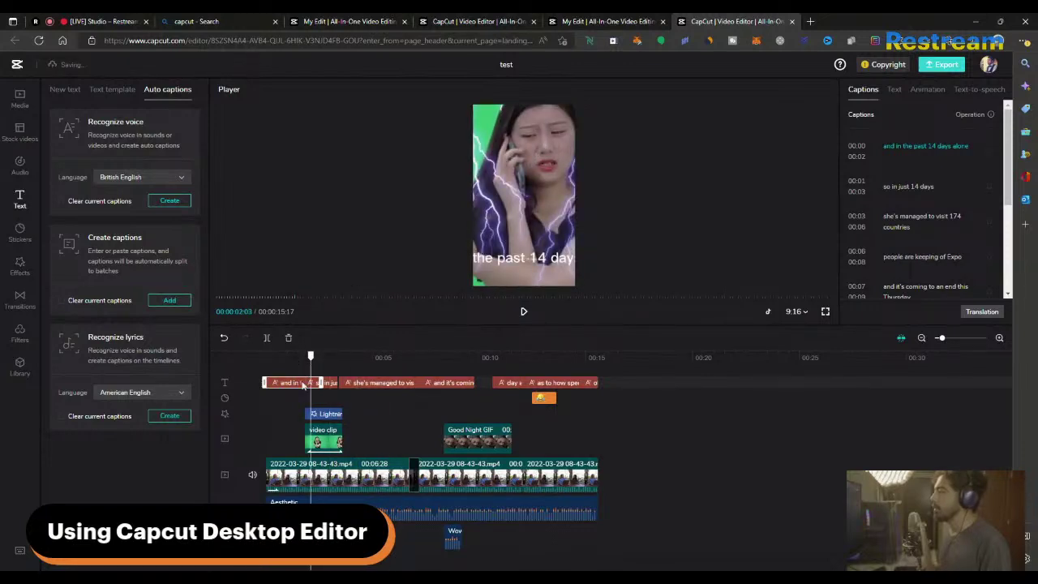
left_click_drag(312, 358, 326, 359)
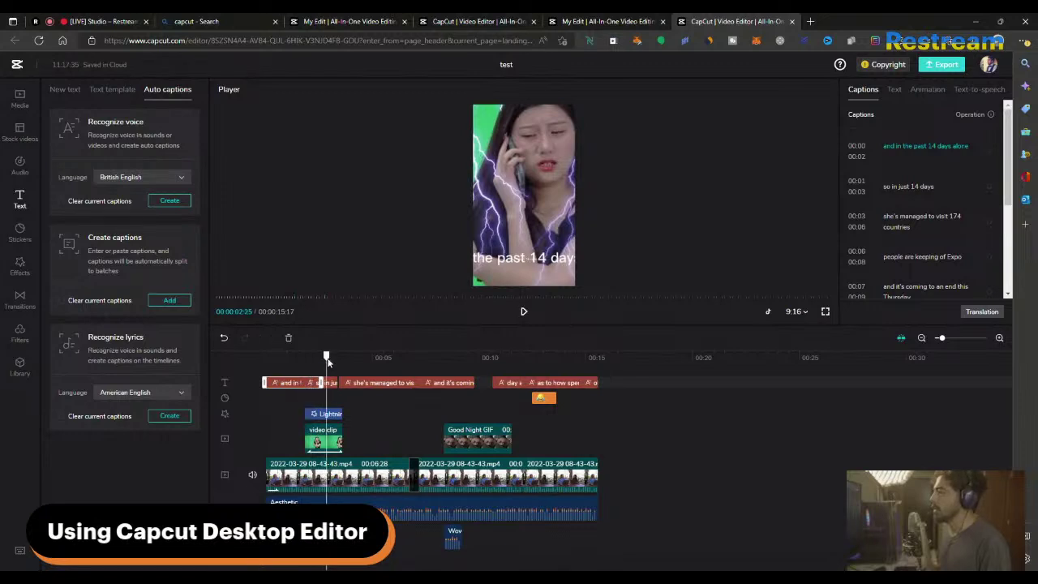
left_click(333, 385)
left_click(378, 385)
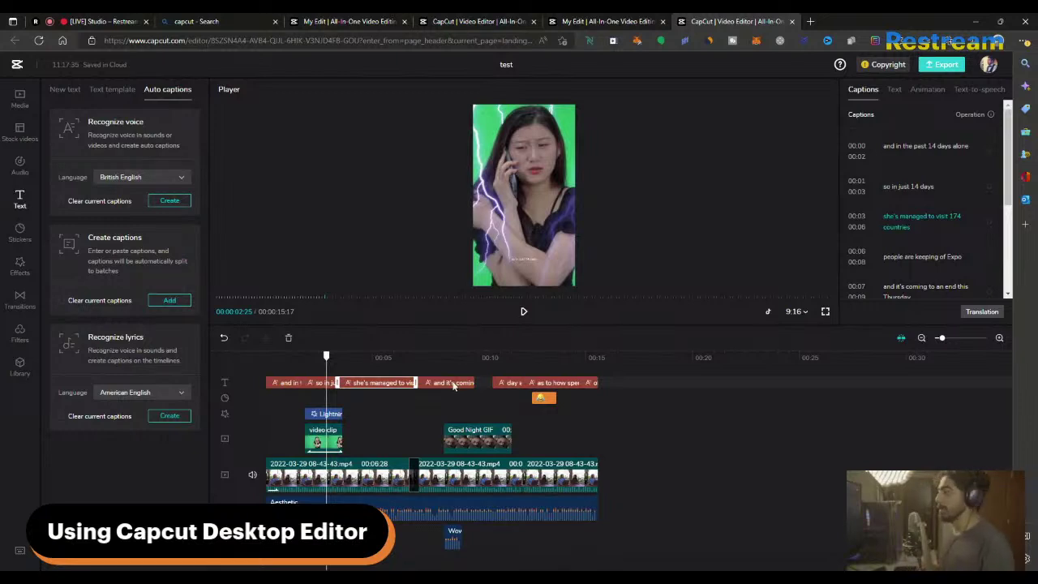
left_click(438, 356)
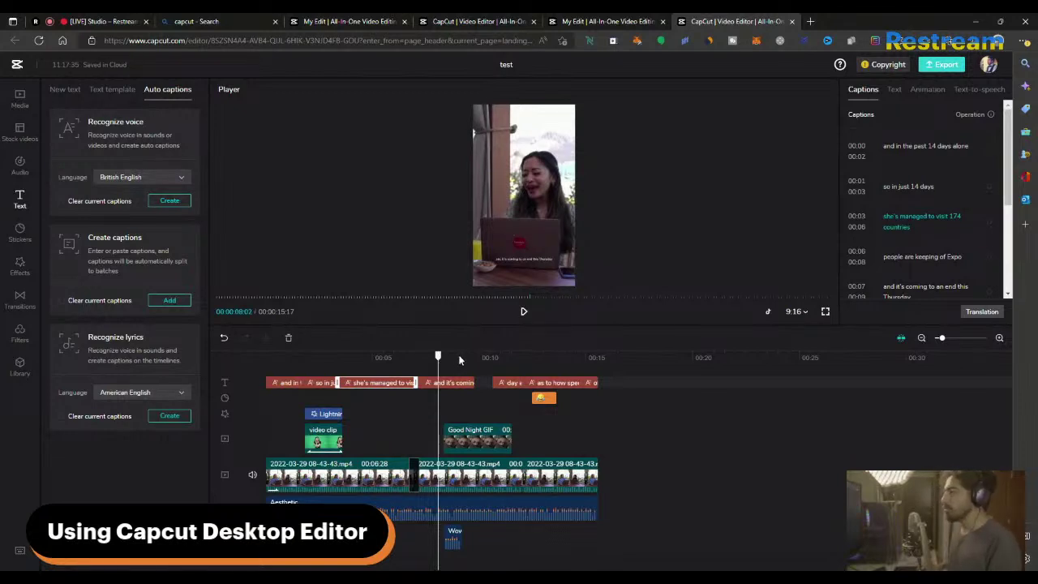
Step: Add the trending "NEVER GIVE UP" text template at 00:00:14:02 and preview its animation
left_click(118, 91)
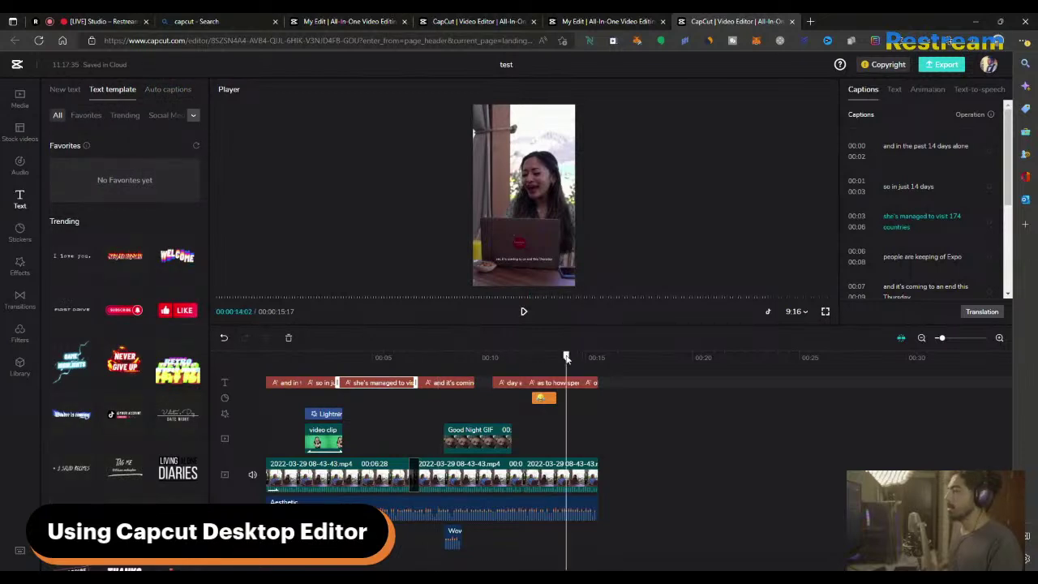
left_click(566, 359)
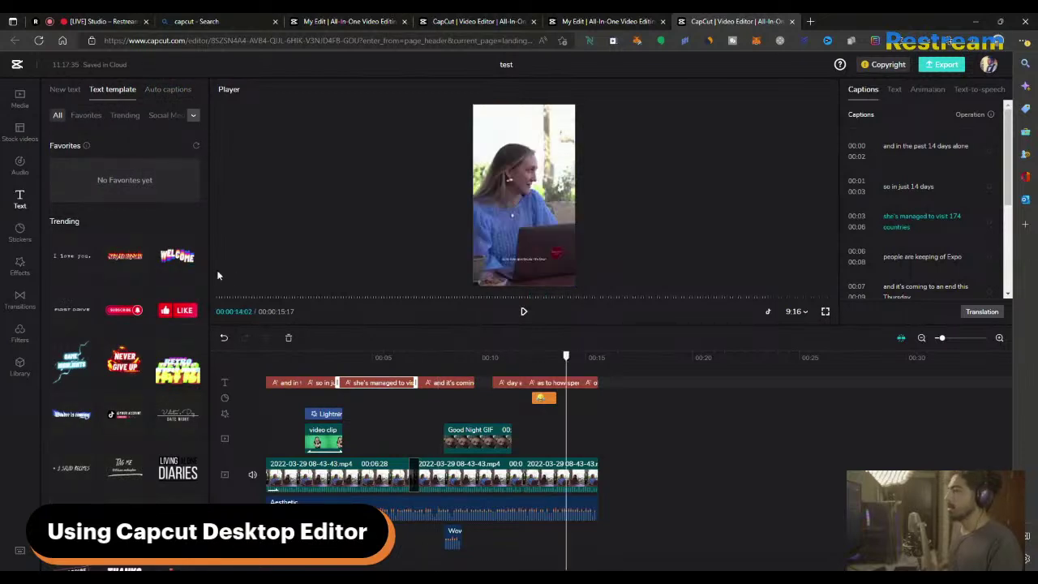
left_click(138, 376)
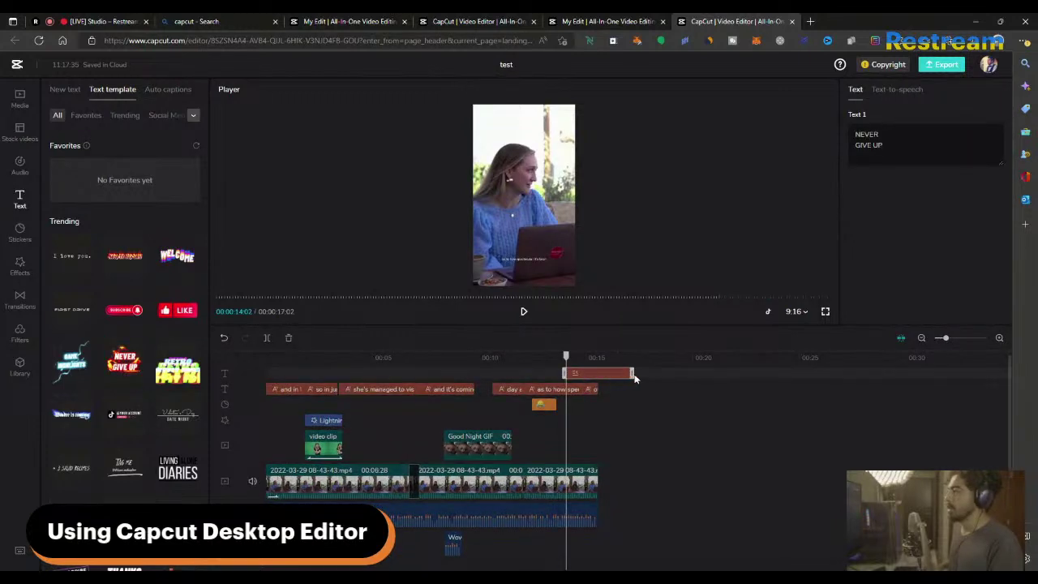
key("space")
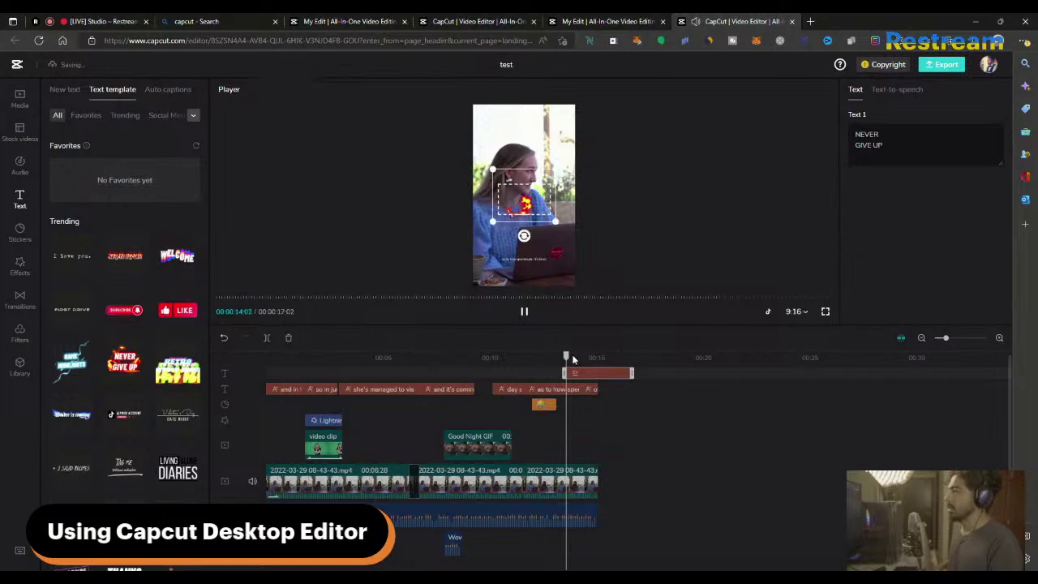
key("space")
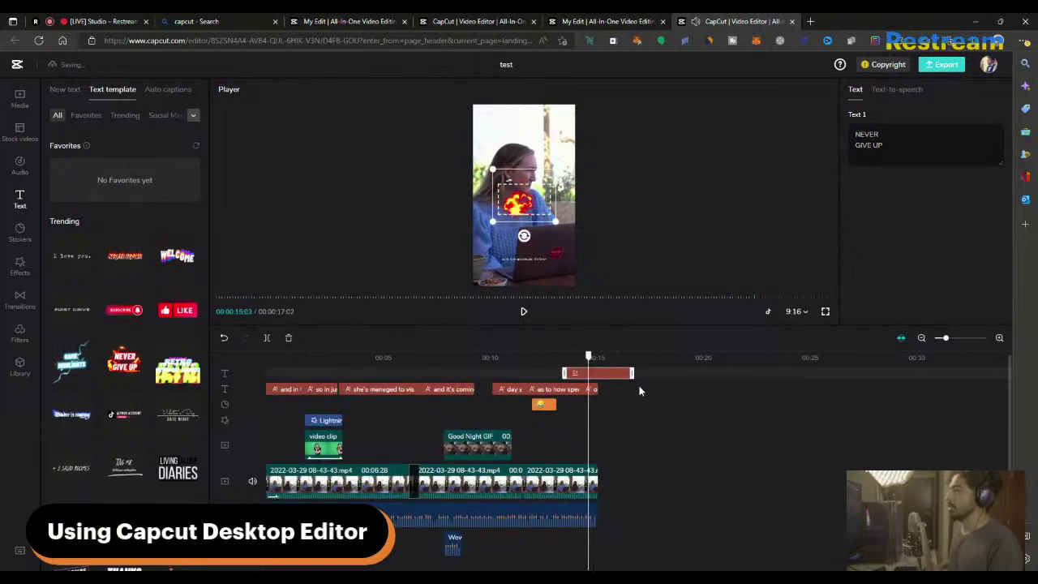
Step: Shorten the "NEVER GIVE UP" template to end with the video at 00:00:15:17 and play back the closing section
left_click_drag(633, 373, 560, 358)
key("space")
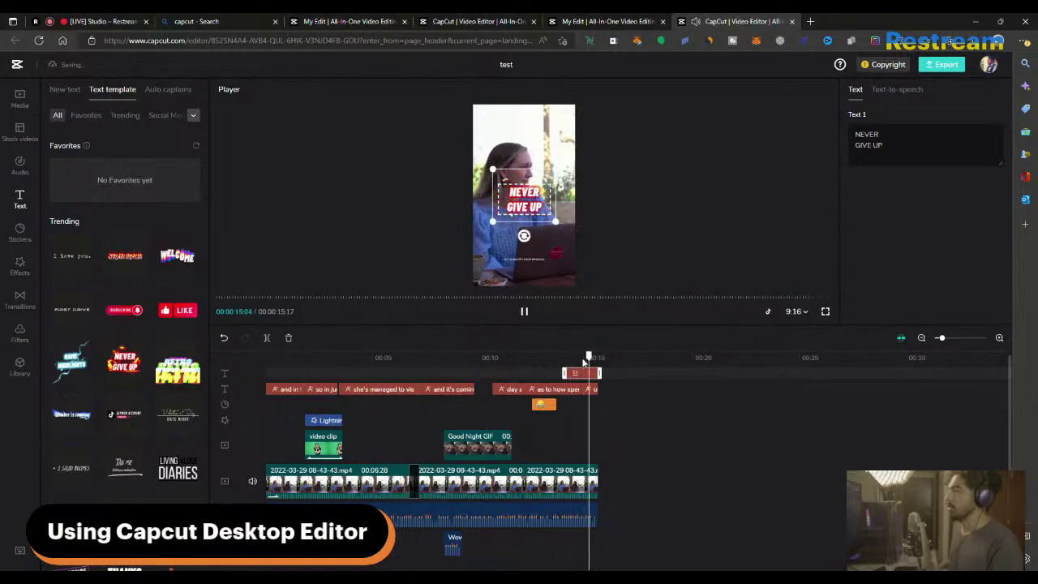
left_click_drag(577, 365, 545, 357)
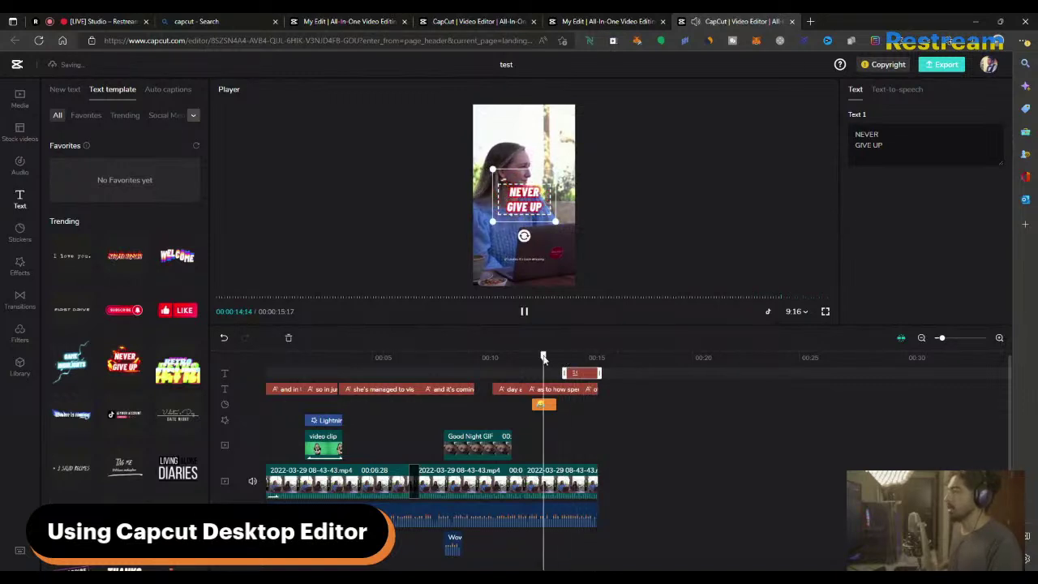
left_click(495, 357)
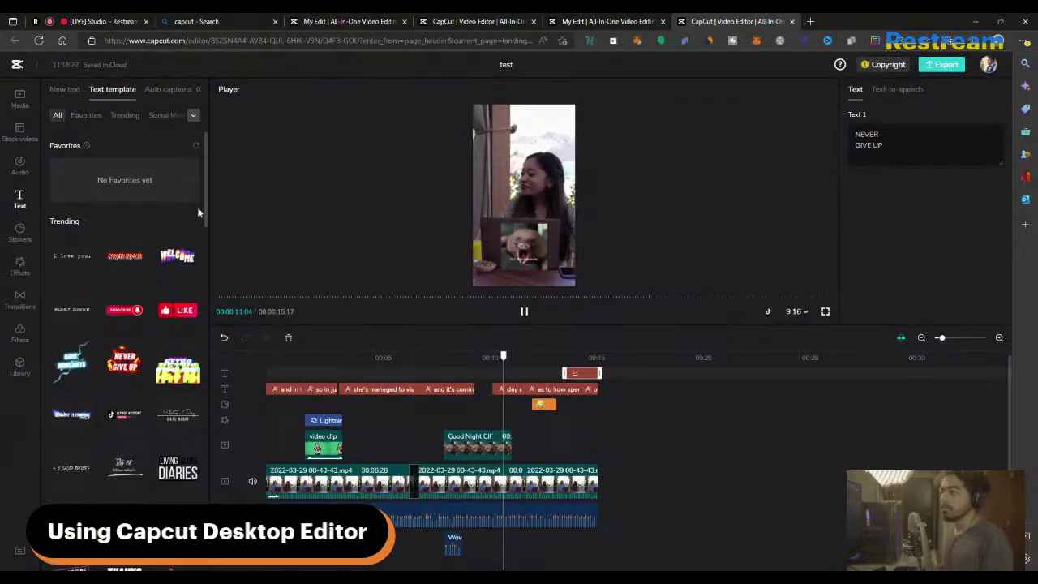
left_click(504, 357)
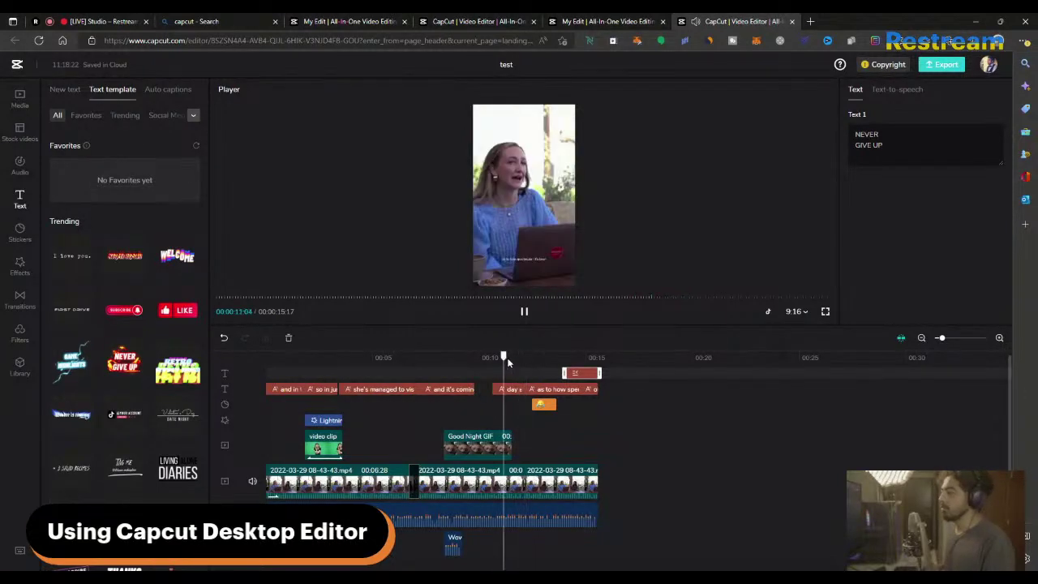
Step: Browse the text styles, sound effects, stock videos and media while reviewing the middle of the video
left_click(69, 93)
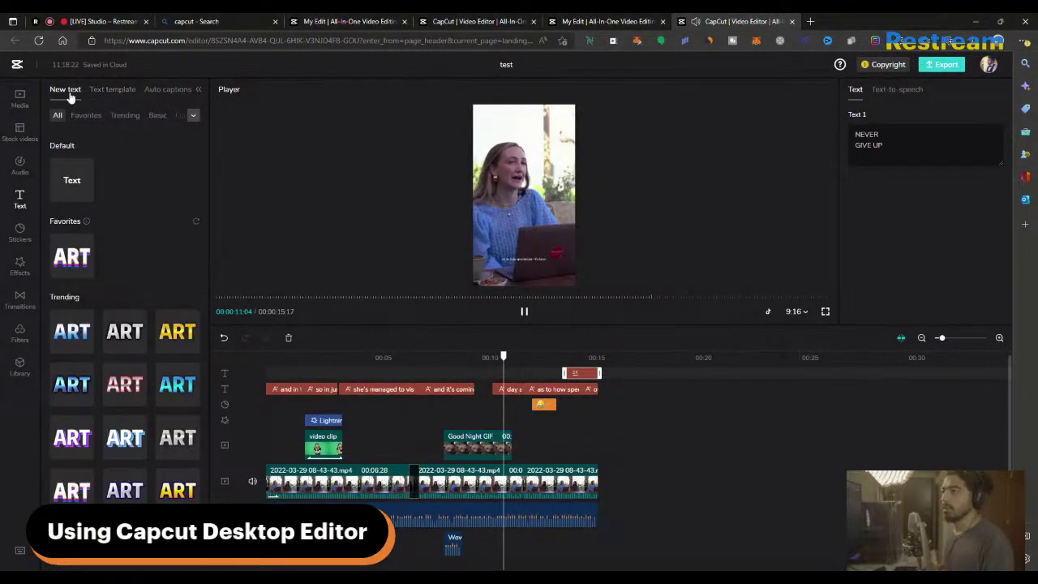
left_click(25, 168)
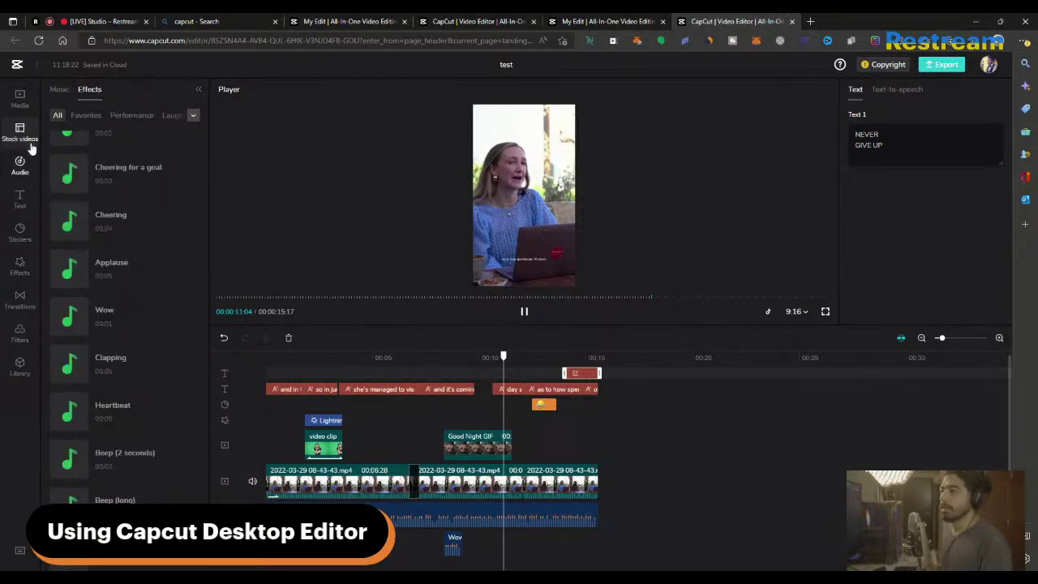
left_click(20, 132)
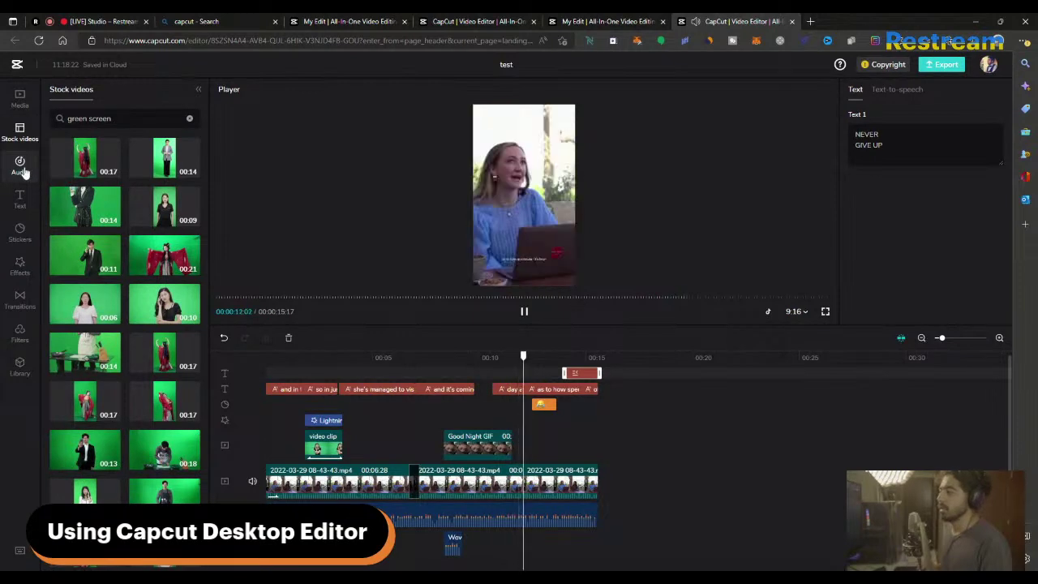
left_click(459, 358)
left_click(428, 360)
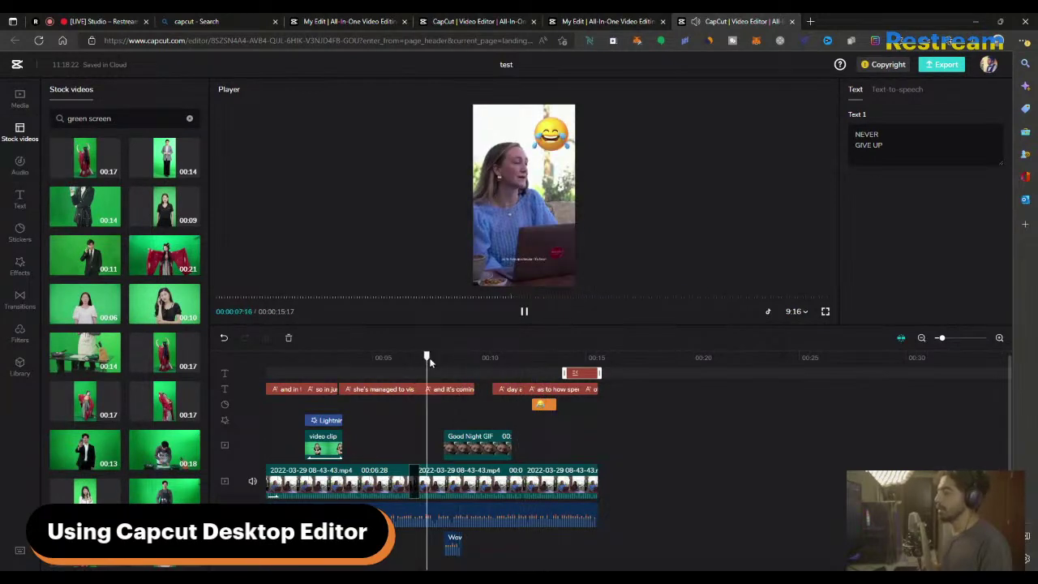
left_click(516, 377)
left_click(429, 365)
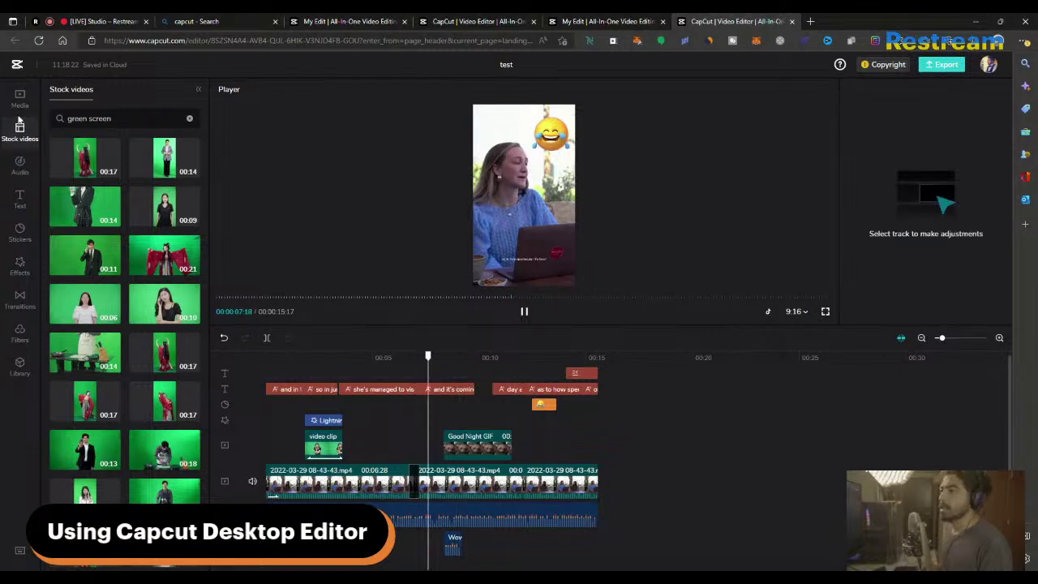
left_click(19, 99)
left_click(21, 139)
left_click(21, 202)
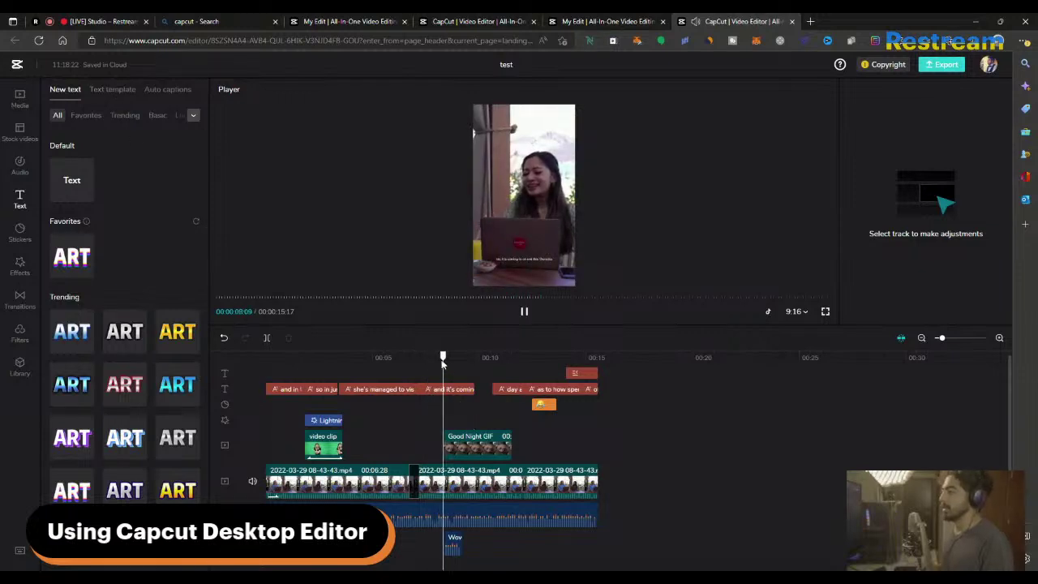
Step: Trim the start of the first caption, "and in the past 14 days alone", to 00:01 and check the video's opening
left_click_drag(287, 363, 242, 363)
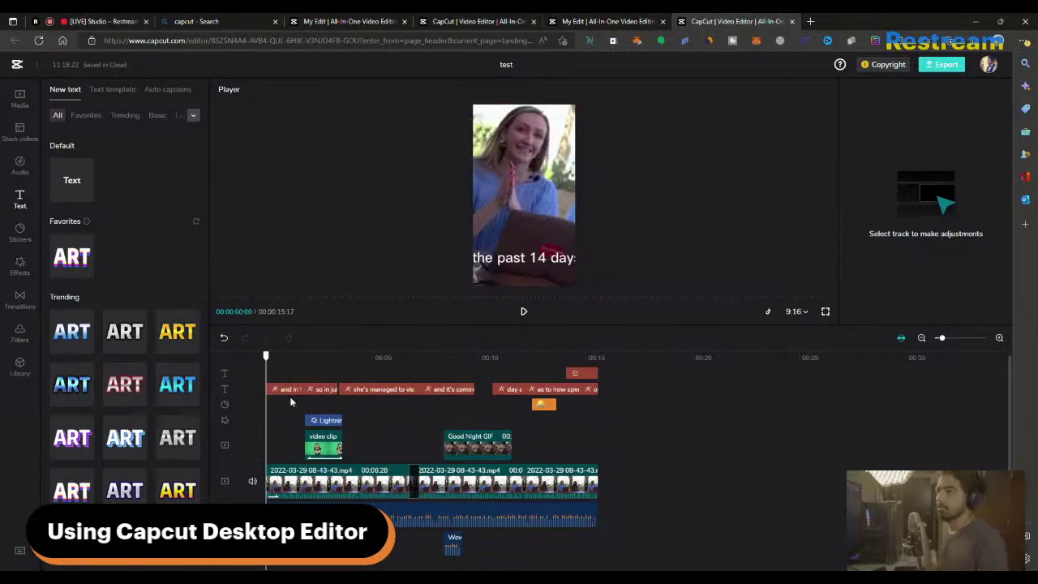
left_click(283, 363)
left_click(289, 392)
left_click_drag(264, 389, 301, 389)
left_click(272, 361)
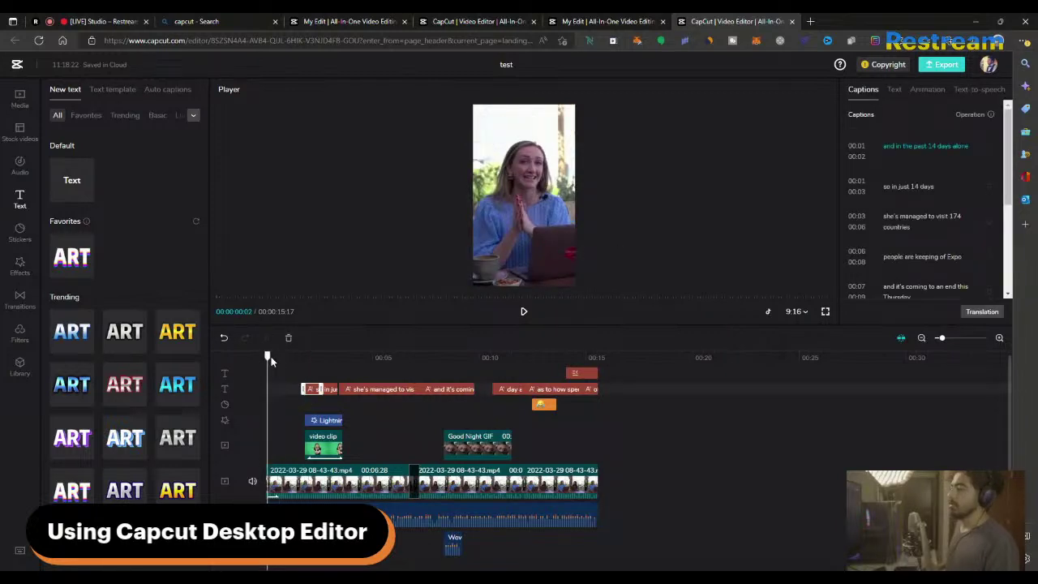
Step: Search the stock videos for "island"
left_click(23, 134)
left_click(113, 119)
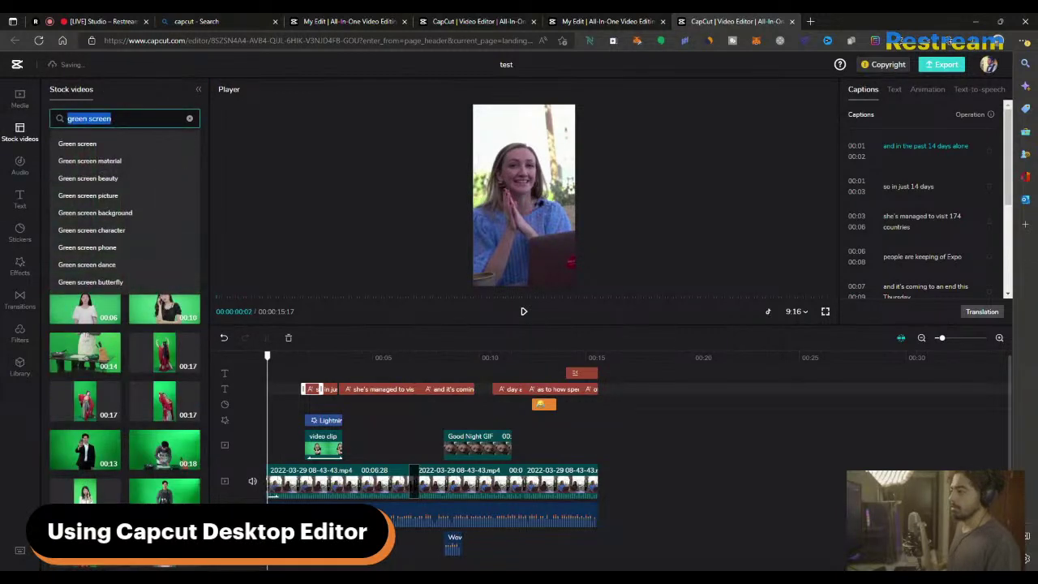
type("island")
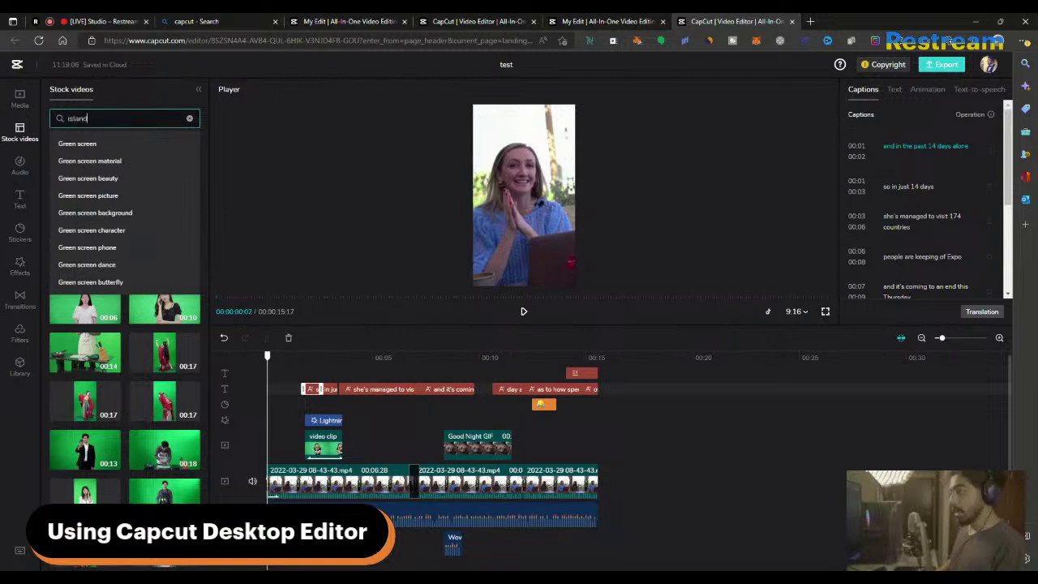
key("Return")
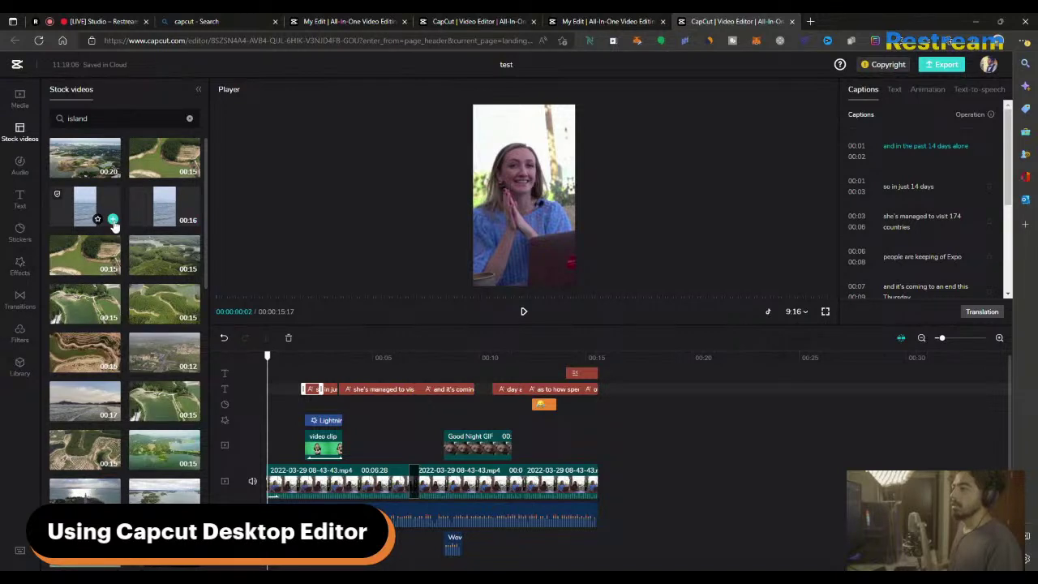
Step: Insert the vertical 16-second sea clip after the last clip on the main track, at 00:00:15:17
left_click(113, 220)
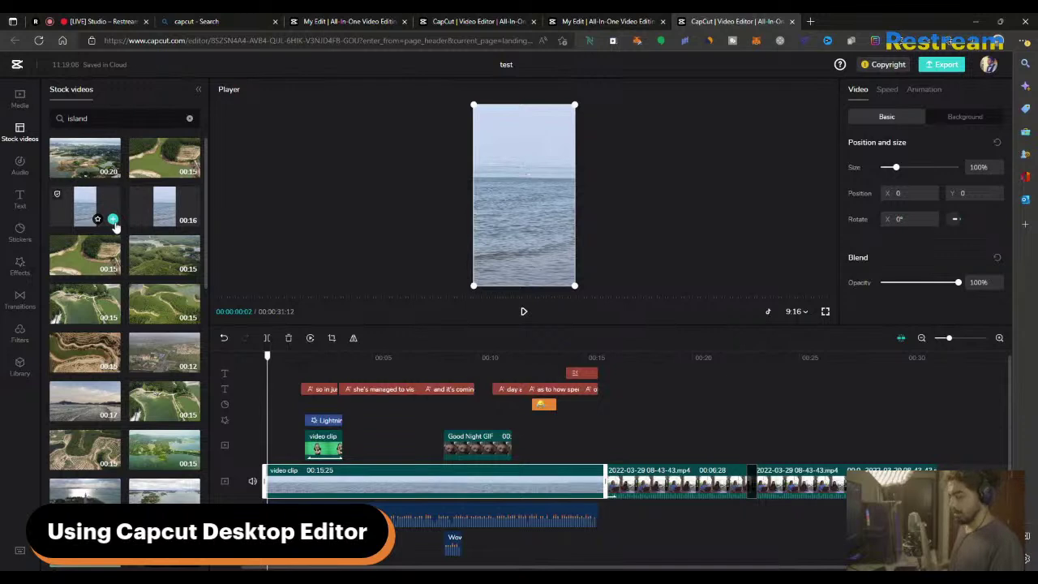
left_click(650, 360)
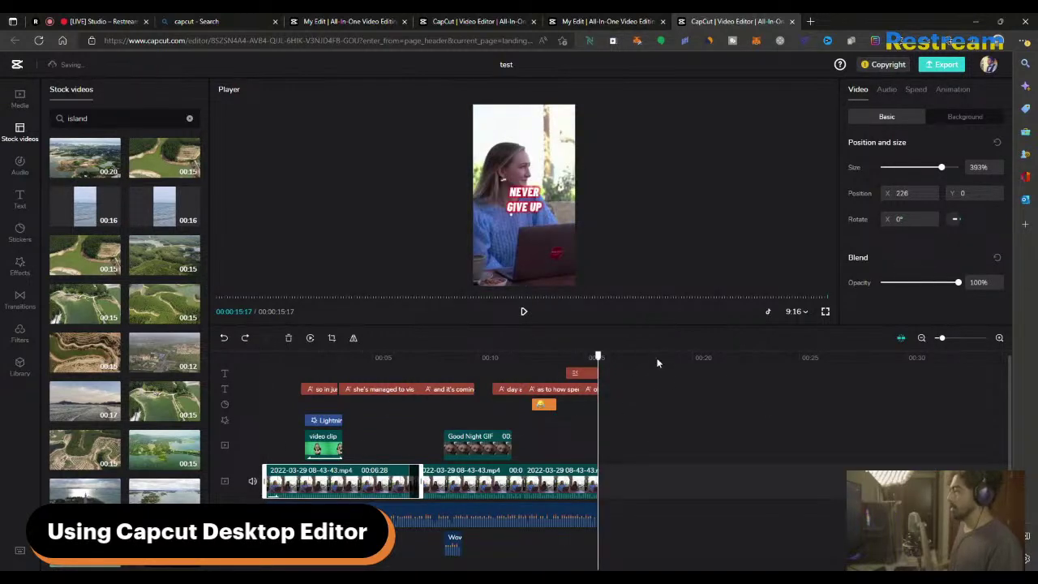
left_click(112, 219)
left_click(113, 219)
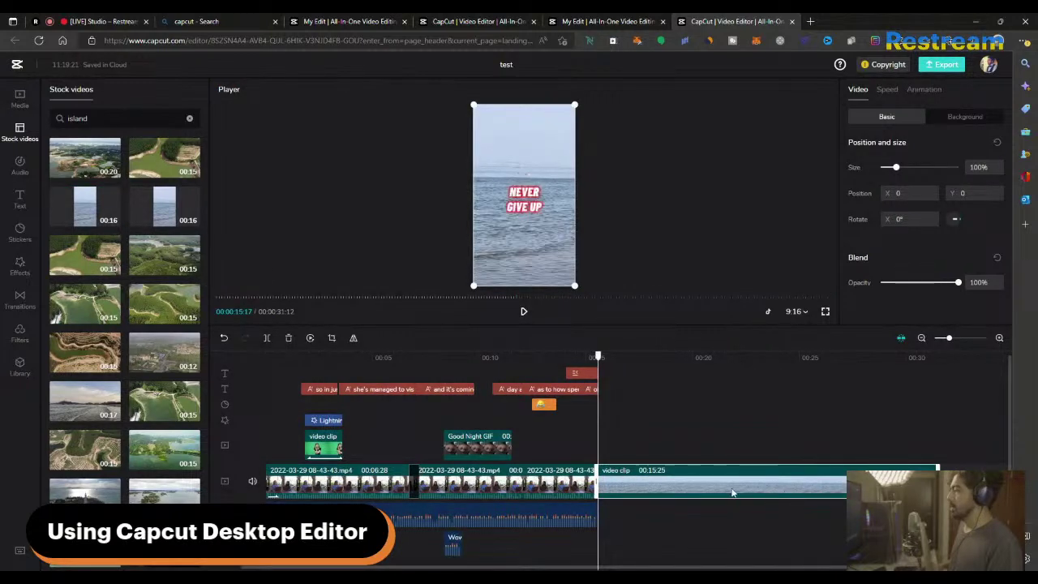
Step: Move the sea clip to the start of the overlay track, shorten it to end before the green-screen clip, and preview it
left_click_drag(939, 482, 286, 446)
left_click_drag(287, 361, 266, 357)
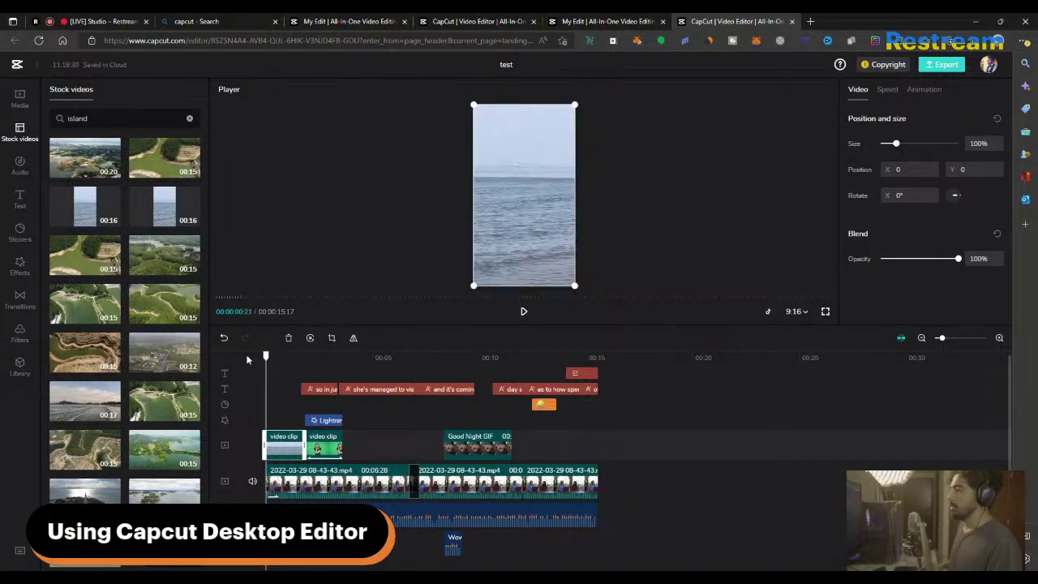
key("space")
key("space")
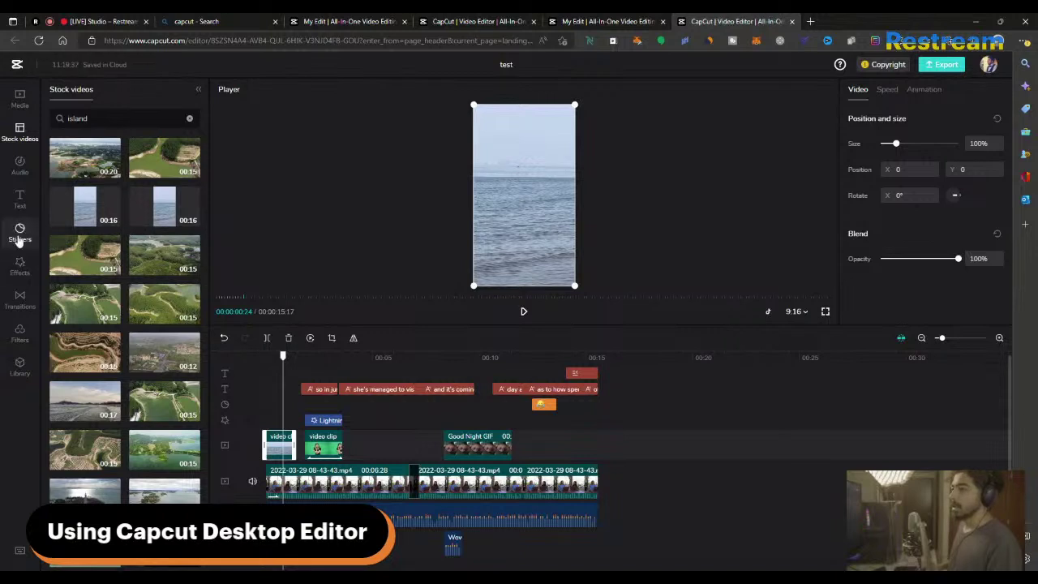
Step: Examine the music, main and overlay tracks at several points and play back the opening with the sea clip
left_click(279, 515)
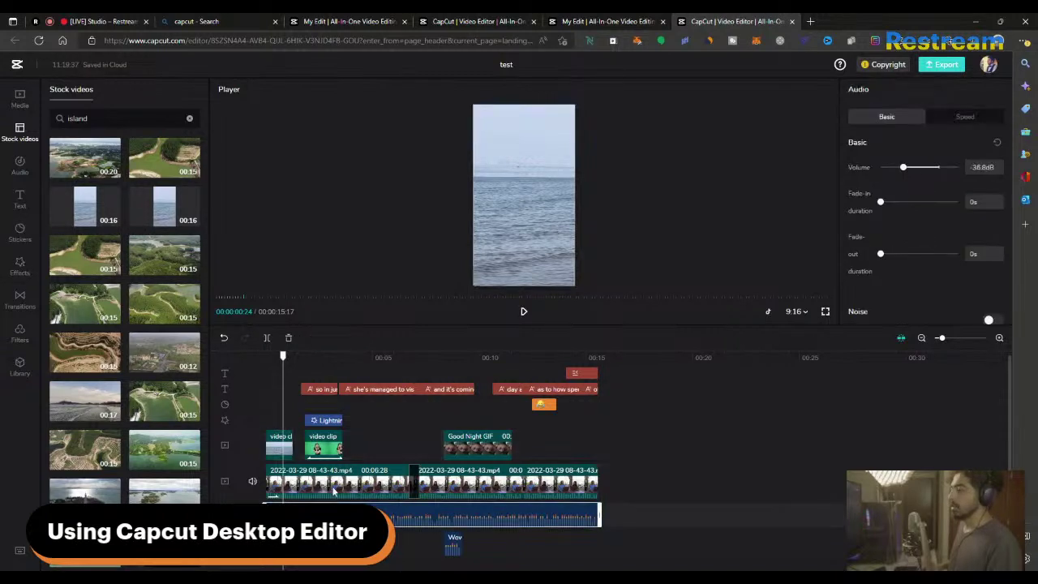
left_click(333, 491)
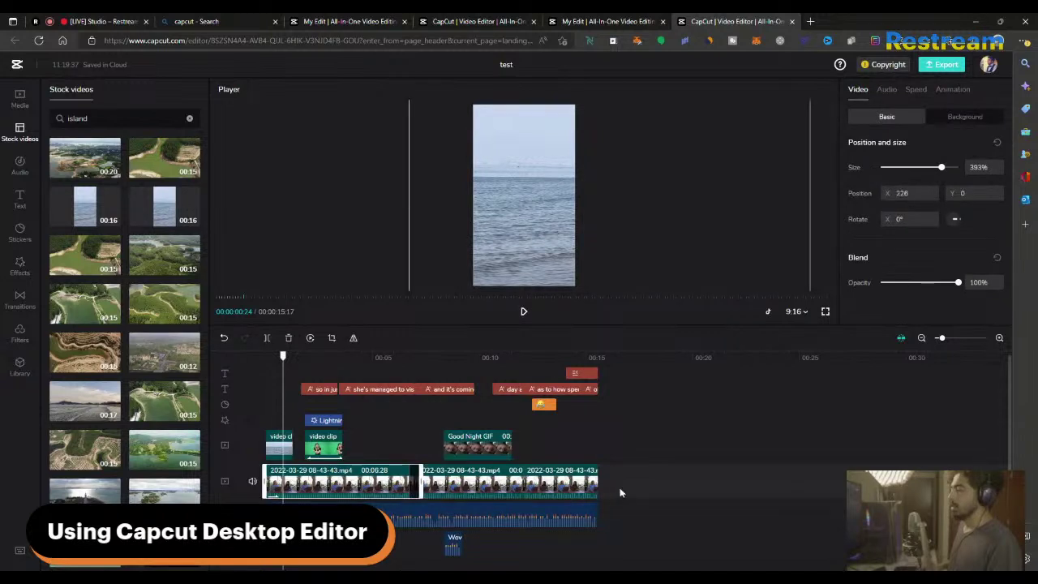
left_click(546, 507)
left_click(419, 555)
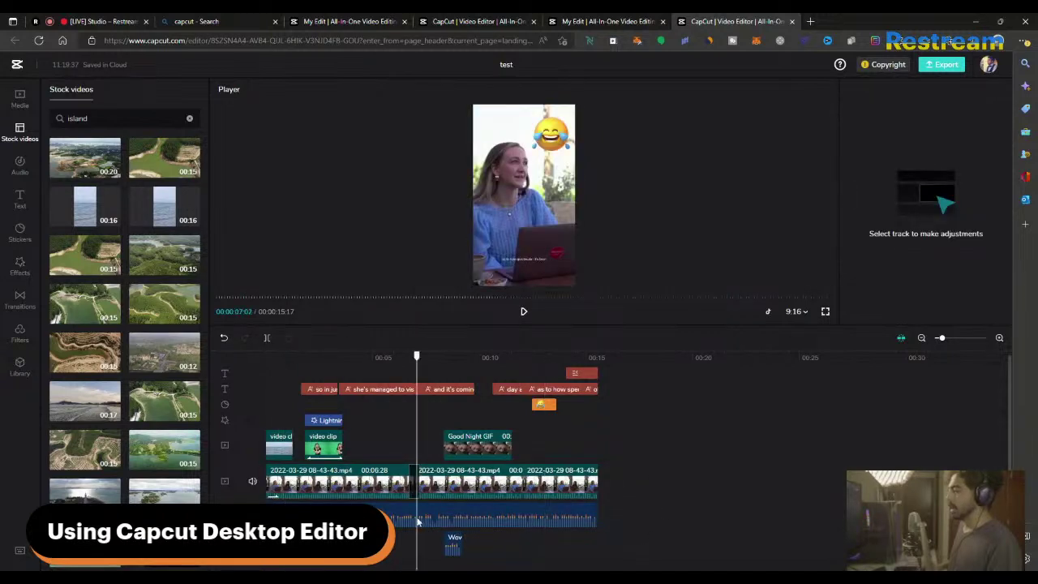
left_click(329, 492)
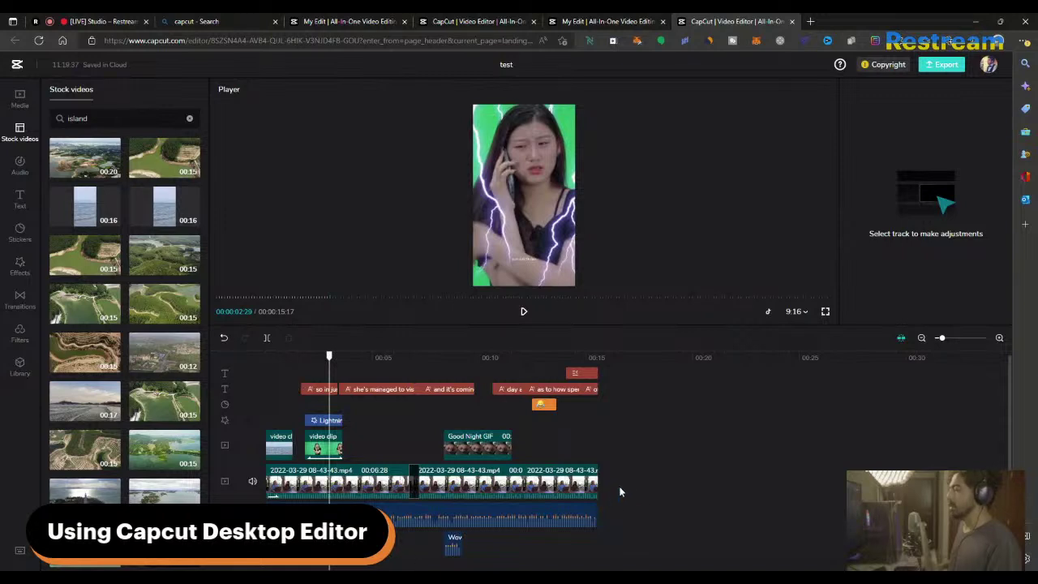
left_click(283, 445)
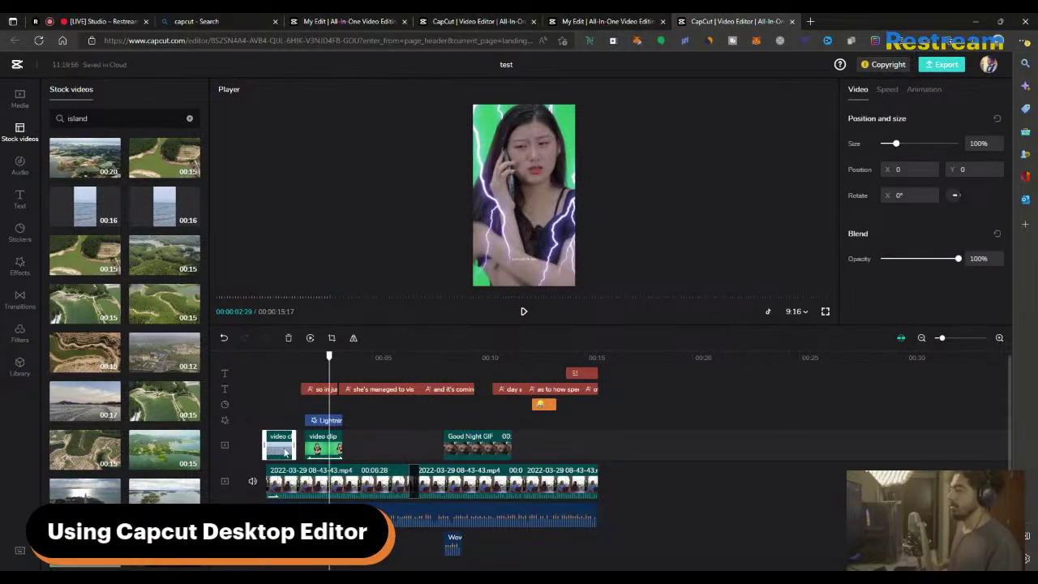
left_click(277, 382)
key("space")
key("space")
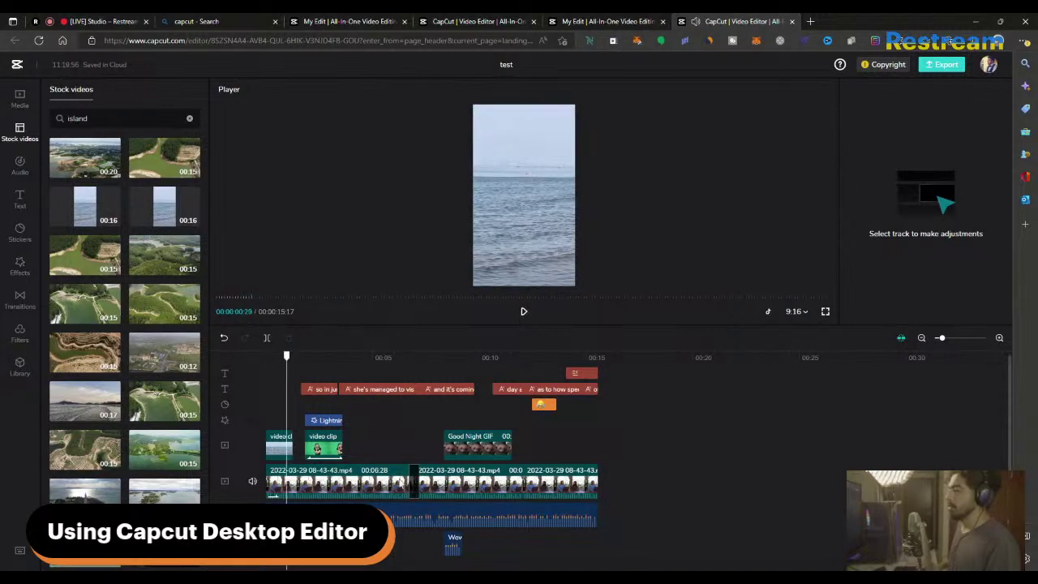
left_click(397, 485)
left_click(650, 492)
left_click(442, 520)
Step: Move the sea clip past the end of the main video and extend it to end at 00:00:19:15
left_click_drag(285, 444, 628, 459)
left_click(628, 362)
left_click(619, 364)
key("space")
key("space")
left_click_drag(646, 442, 685, 444)
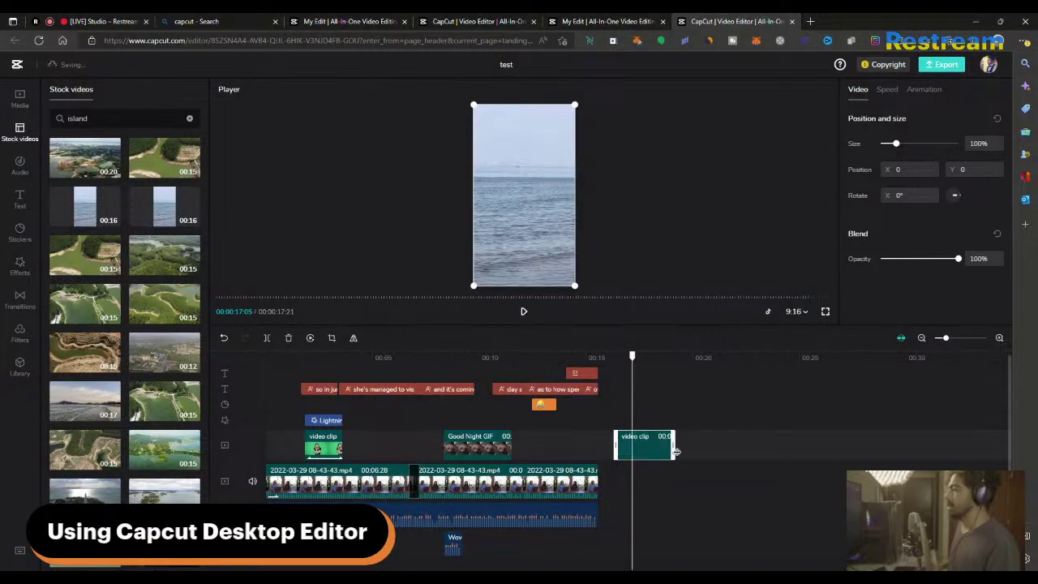
Step: Add a default text above the sea clip and align its start with the start of that clip
left_click(624, 357)
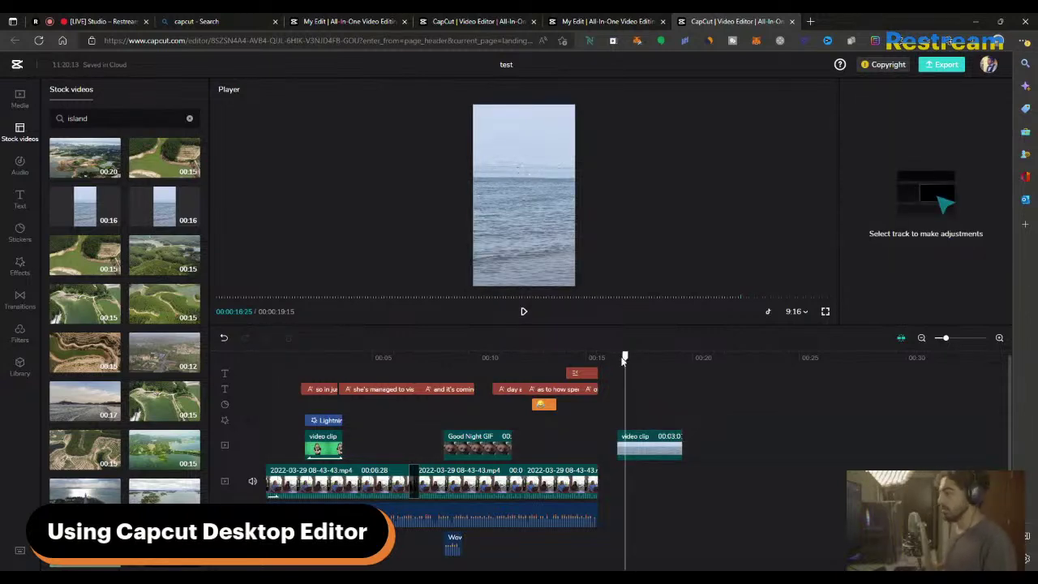
left_click(632, 359)
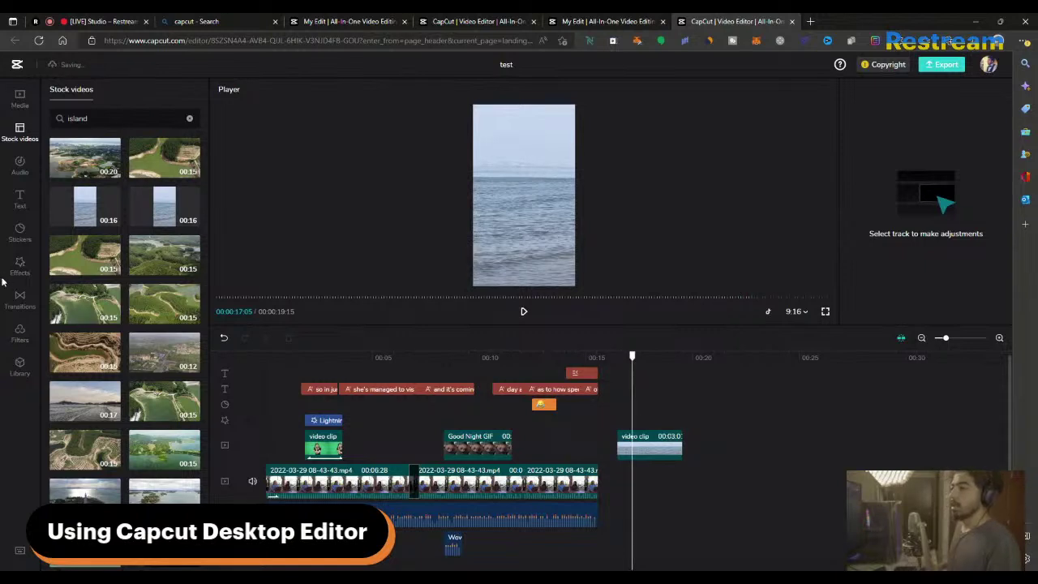
left_click(20, 199)
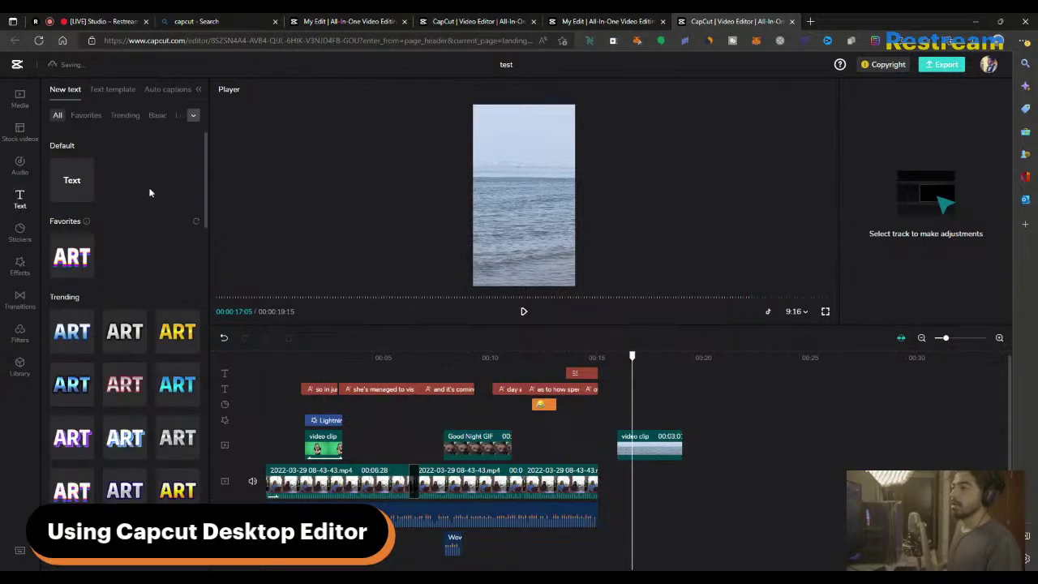
left_click(85, 196)
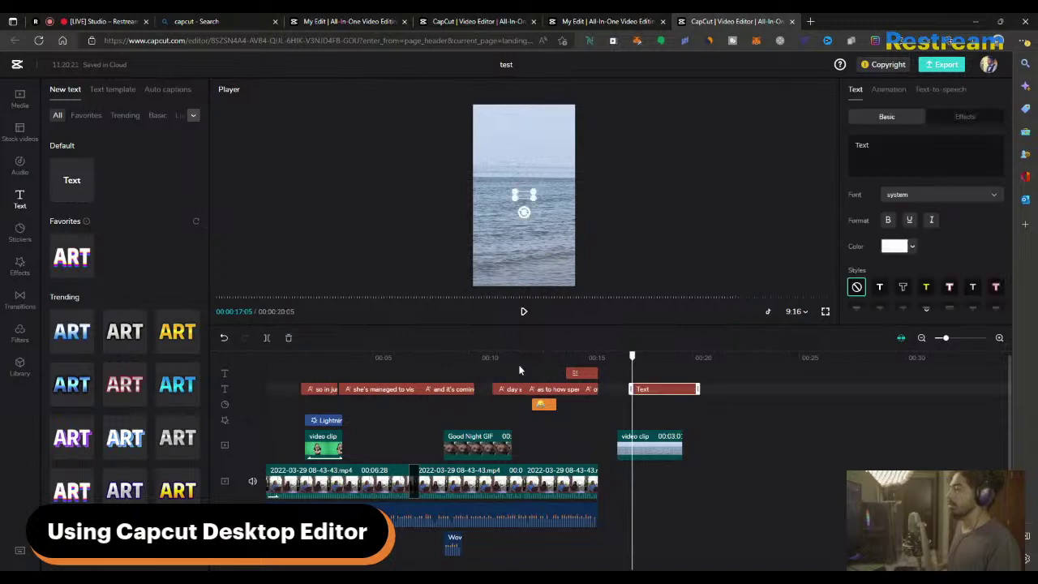
left_click_drag(673, 395, 655, 394)
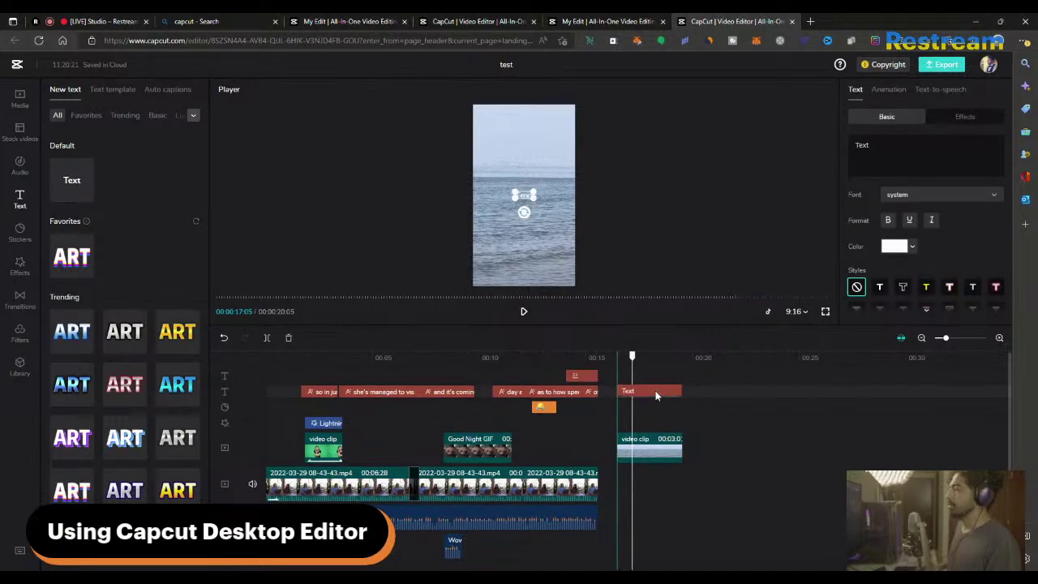
Step: Replace the text's content with "Time to enjoy the weekend", breaking it into two lines before "the weekend"
left_click(862, 145)
key("ctrl+a")
type("Time ")
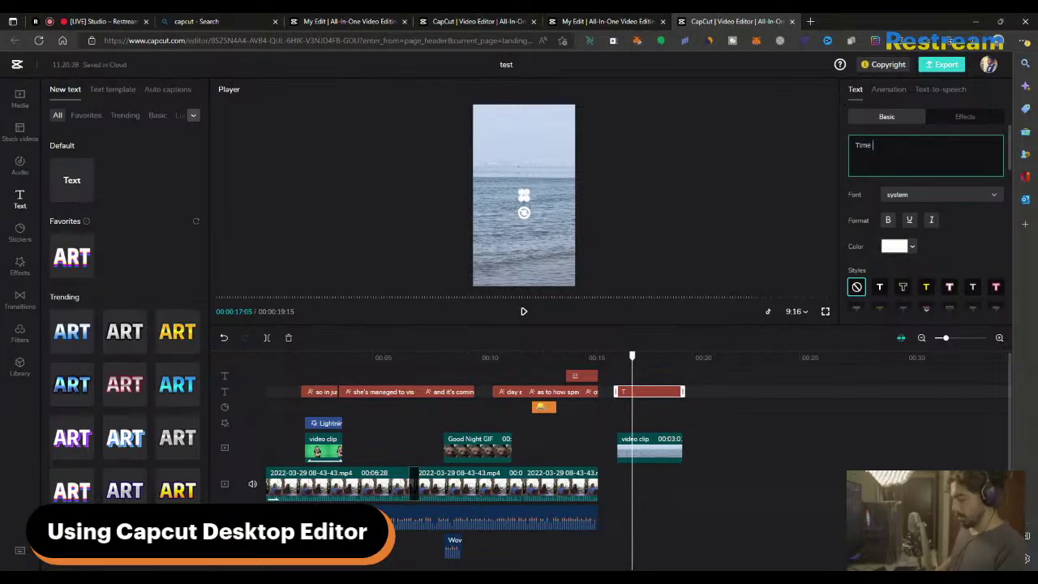
type("to enjoy the weekend")
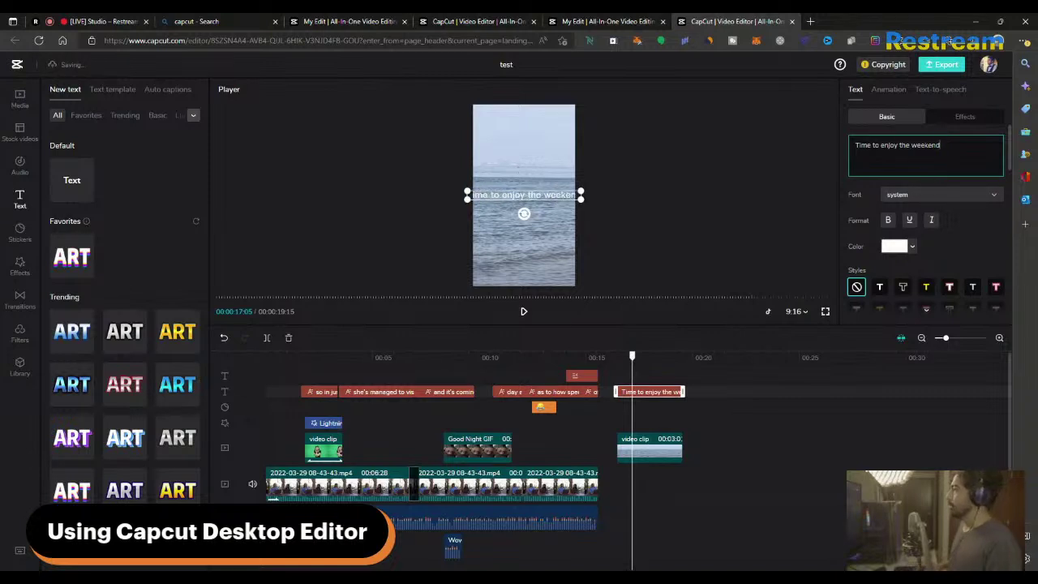
left_click(876, 146)
key("Return")
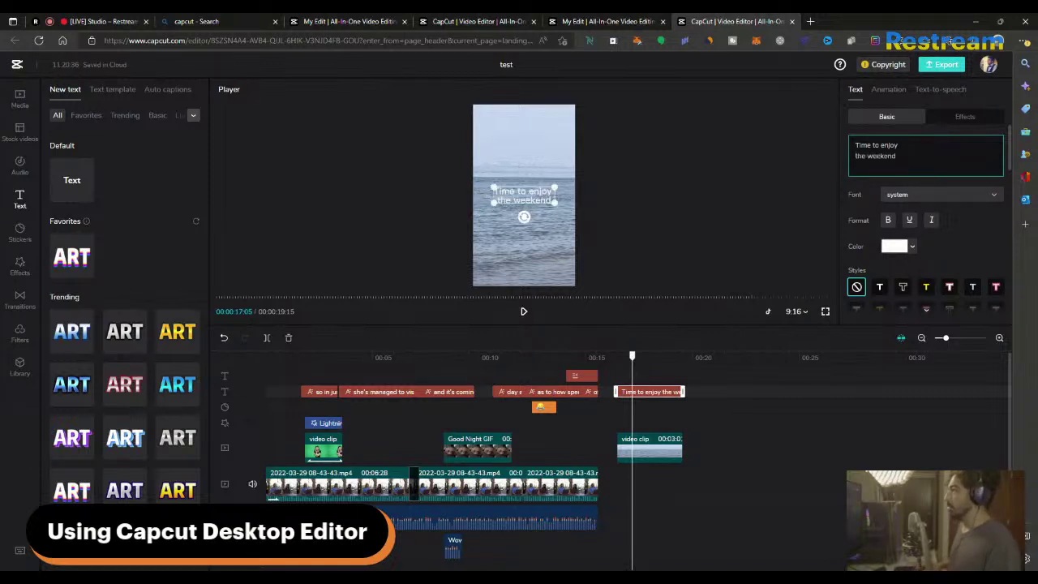
Step: Set the font of the "Time to enjoy the weekend" text to Confectionary
left_click(948, 117)
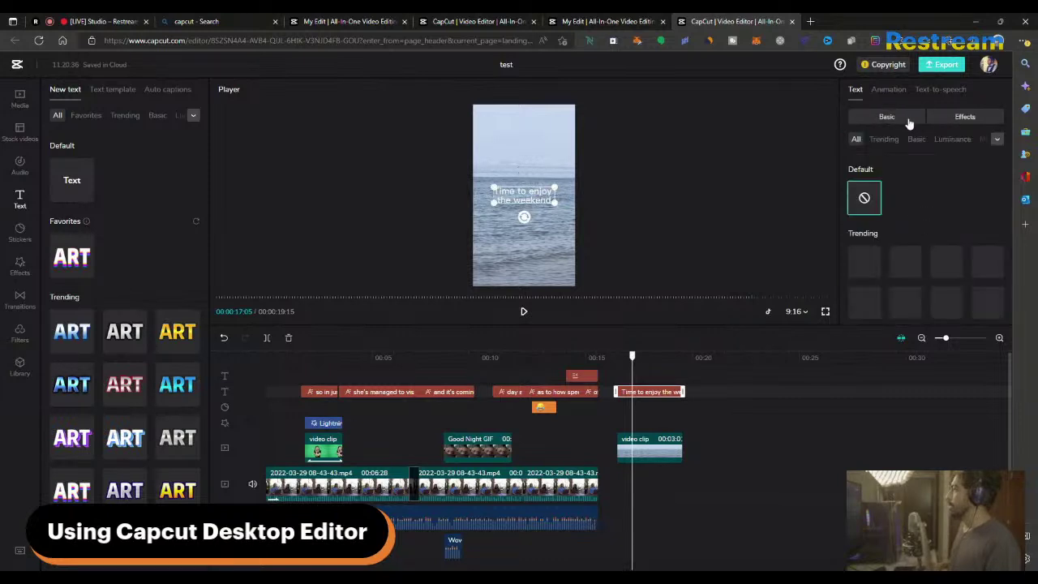
left_click(909, 122)
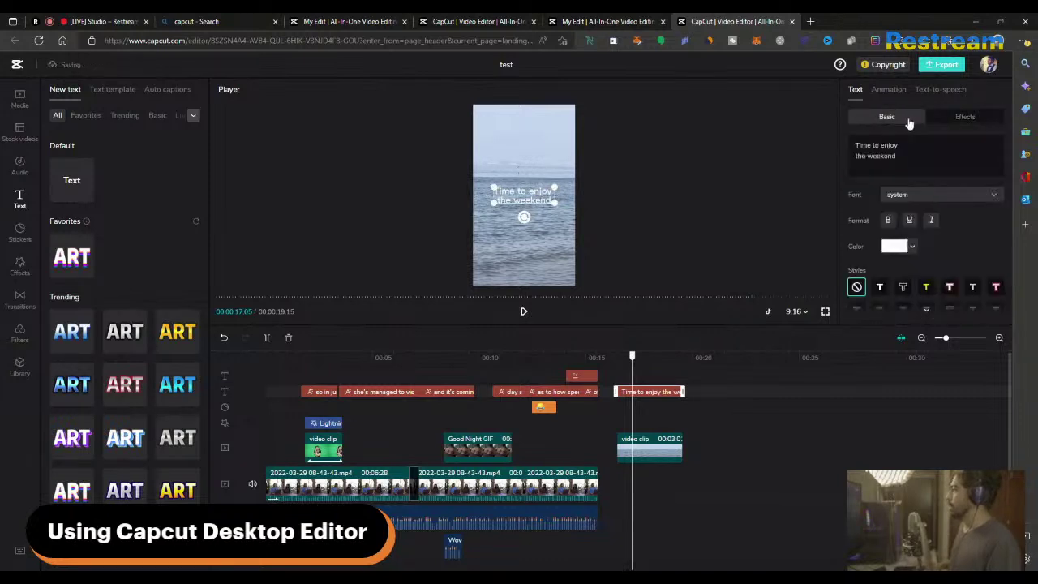
left_click(936, 199)
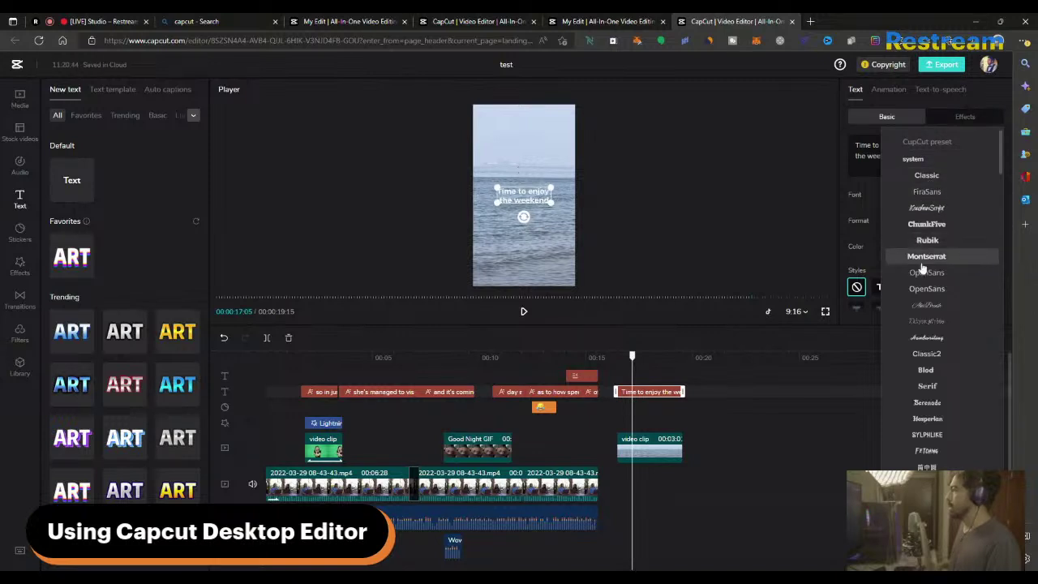
scroll(937, 357, "down", 3)
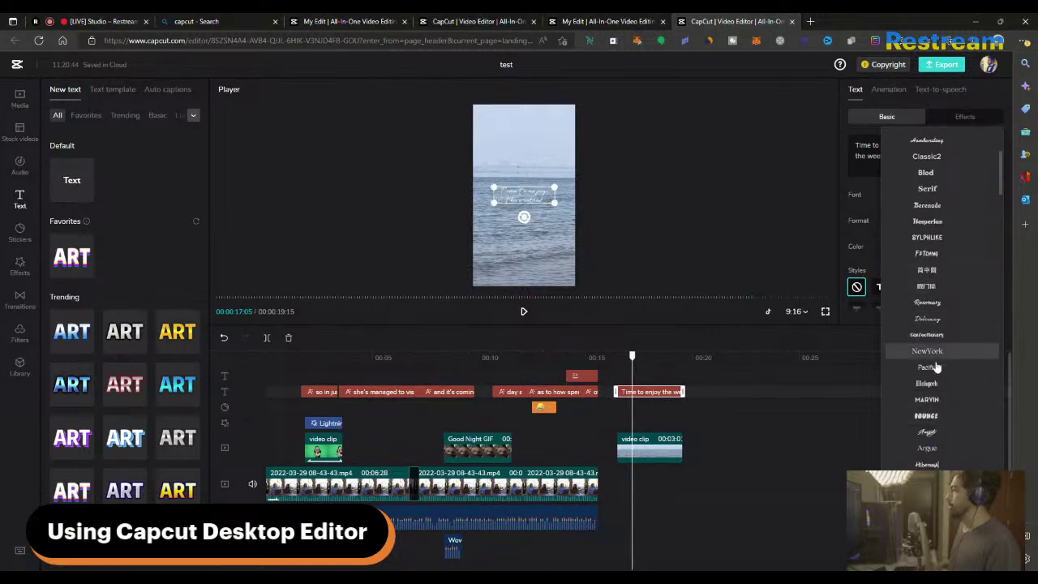
left_click(927, 336)
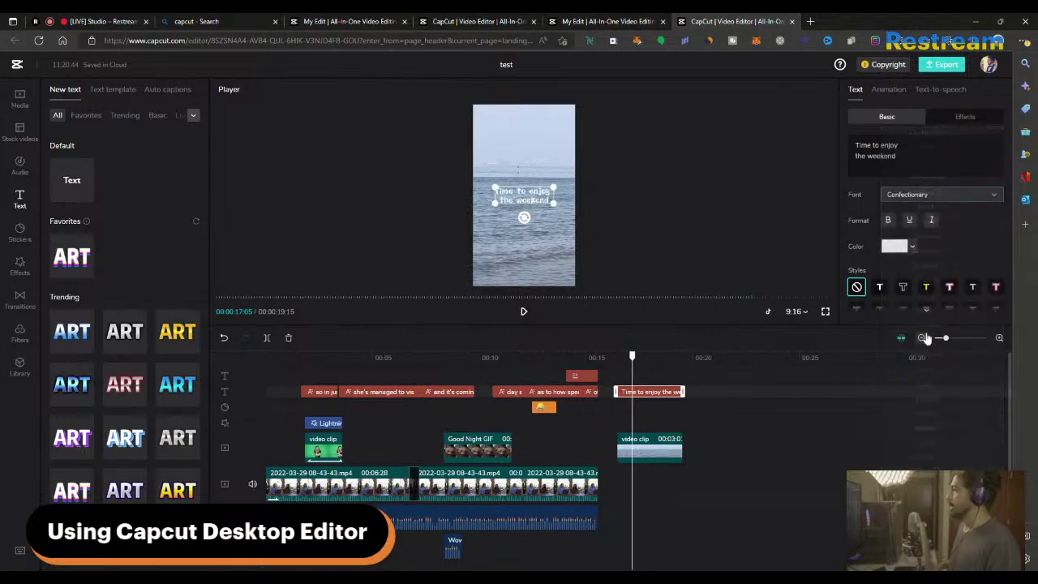
Step: Apply the yellow preset style with a black outline to the text and set its word spacing to 1
left_click(924, 289)
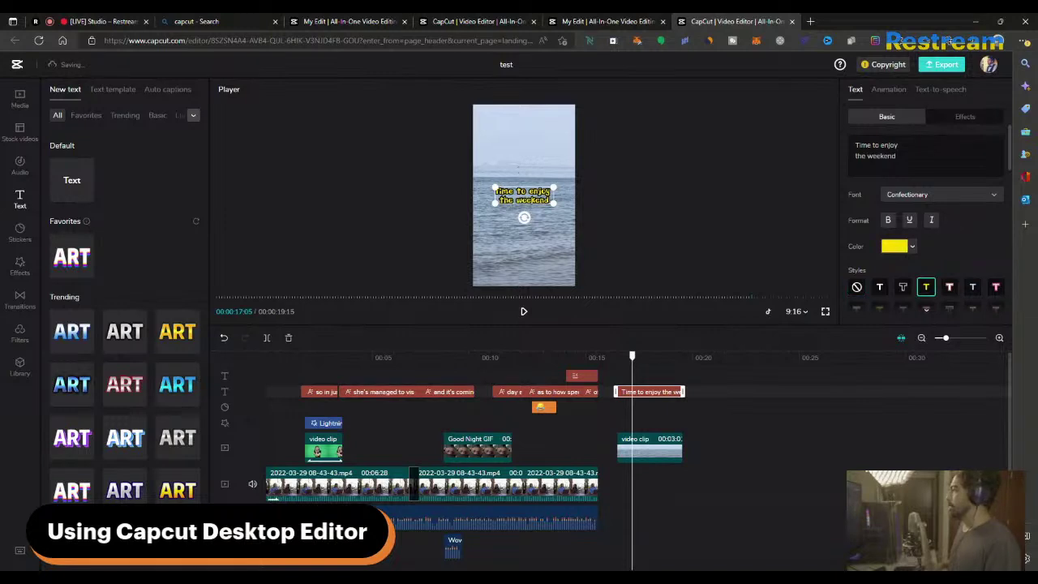
left_click_drag(1011, 143, 999, 191)
left_click_drag(892, 166, 893, 166)
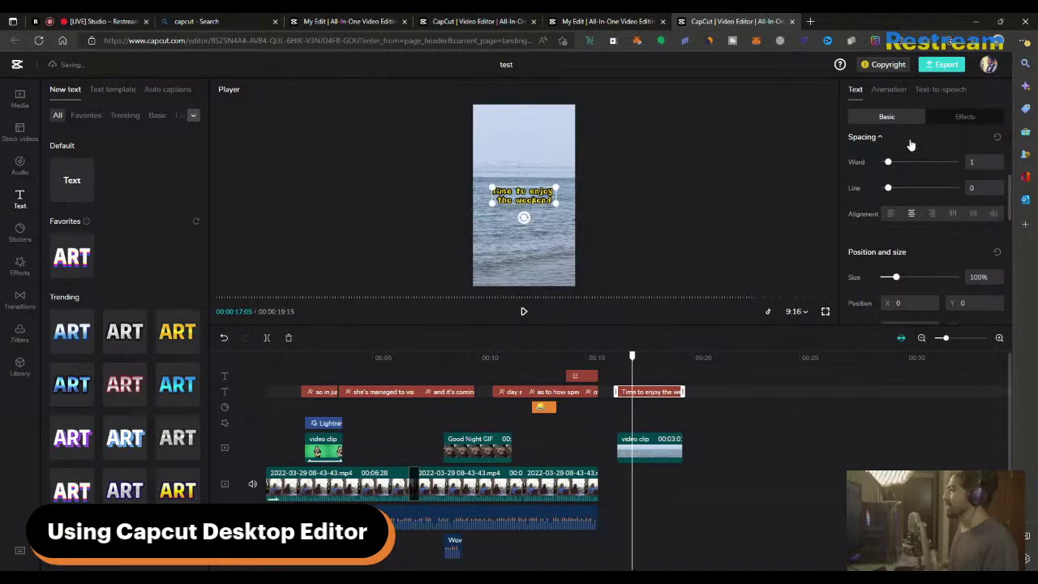
Step: Apply the Rotate loop animation to the "Time to enjoy the weekend" text
left_click(889, 89)
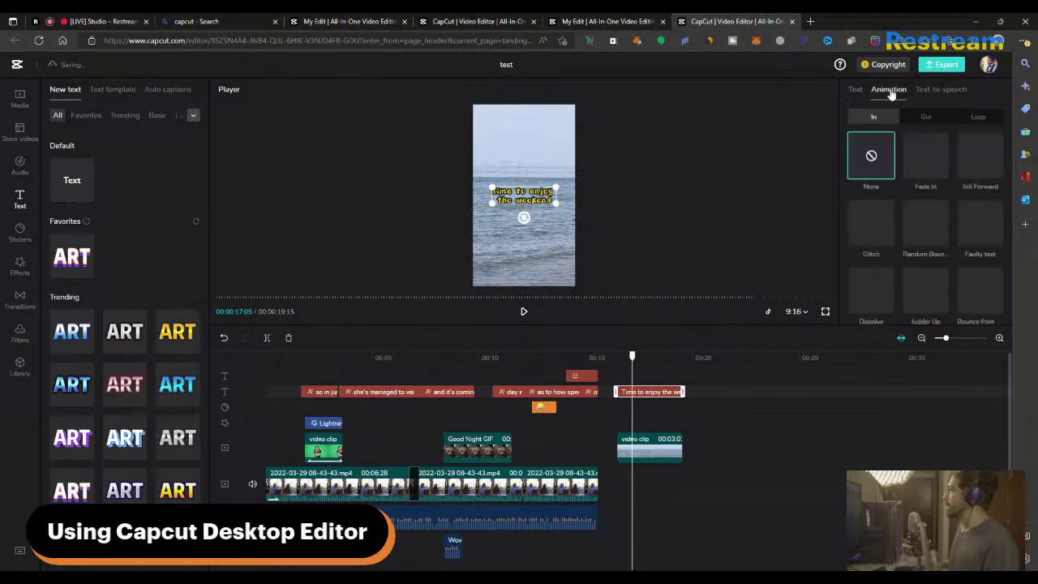
left_click(979, 118)
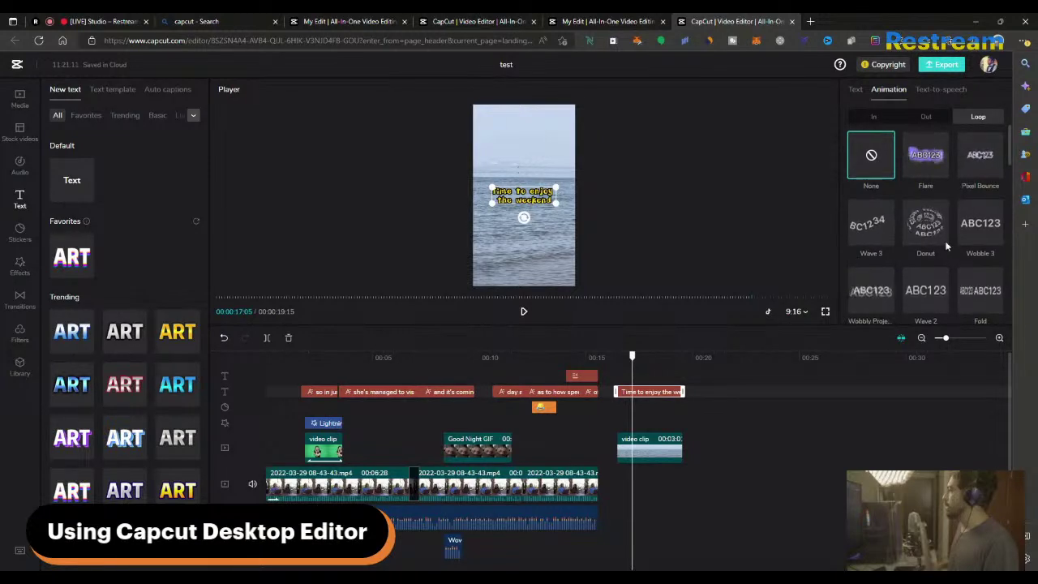
scroll(917, 219, "down", 3)
scroll(909, 210, "down", 5)
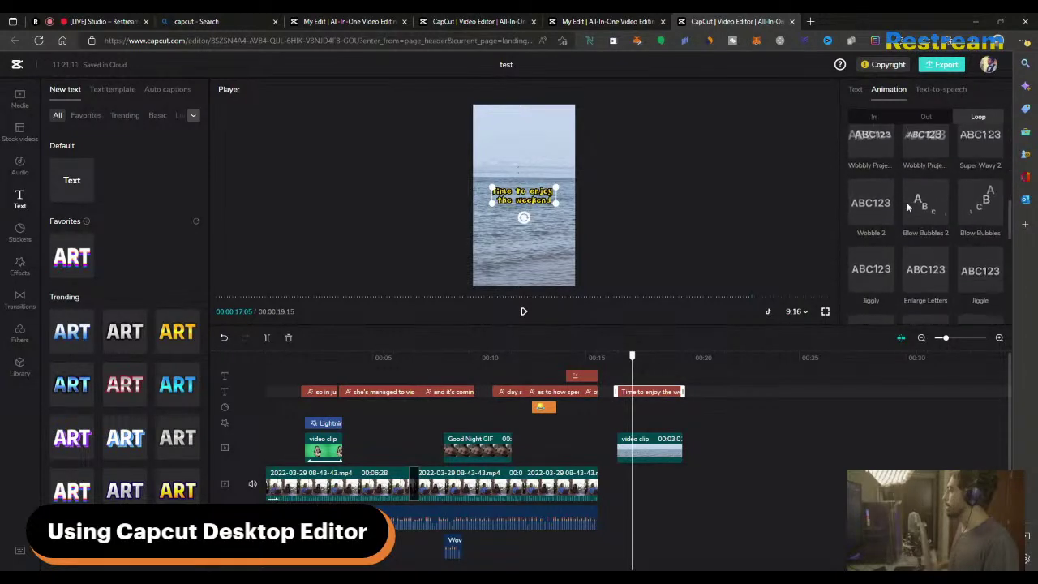
scroll(905, 208, "down", 3)
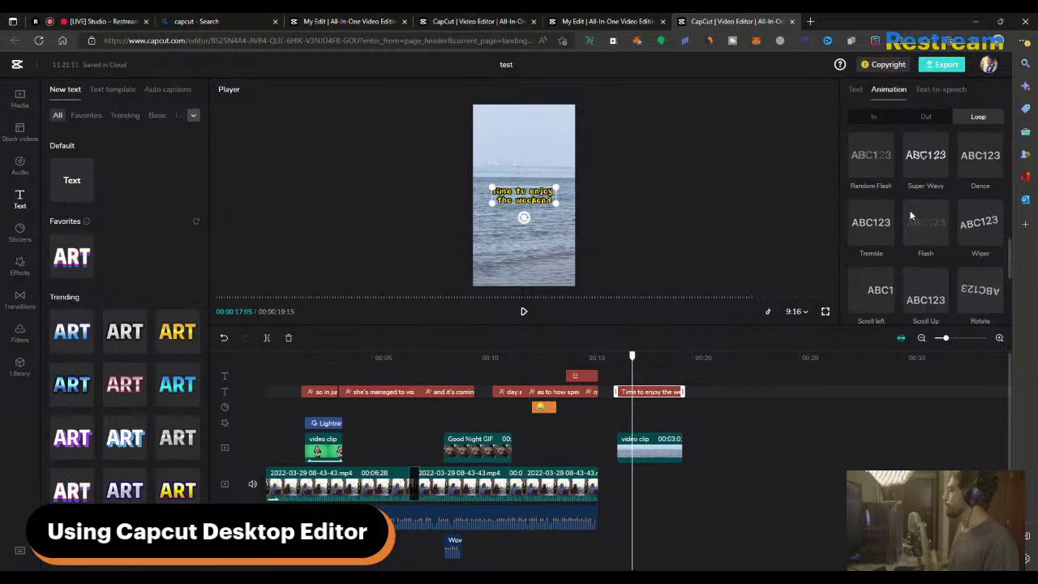
left_click(983, 262)
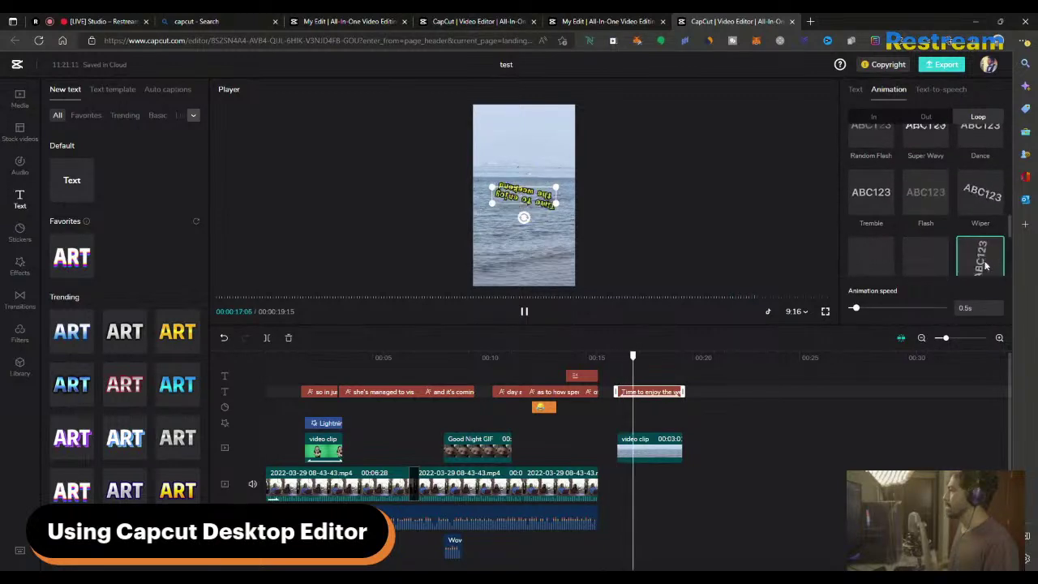
Step: Try the Jump and Pulse loop animations on the "Time to enjoy the weekend" text, settling on Shake 1
scroll(924, 244, "down", 2)
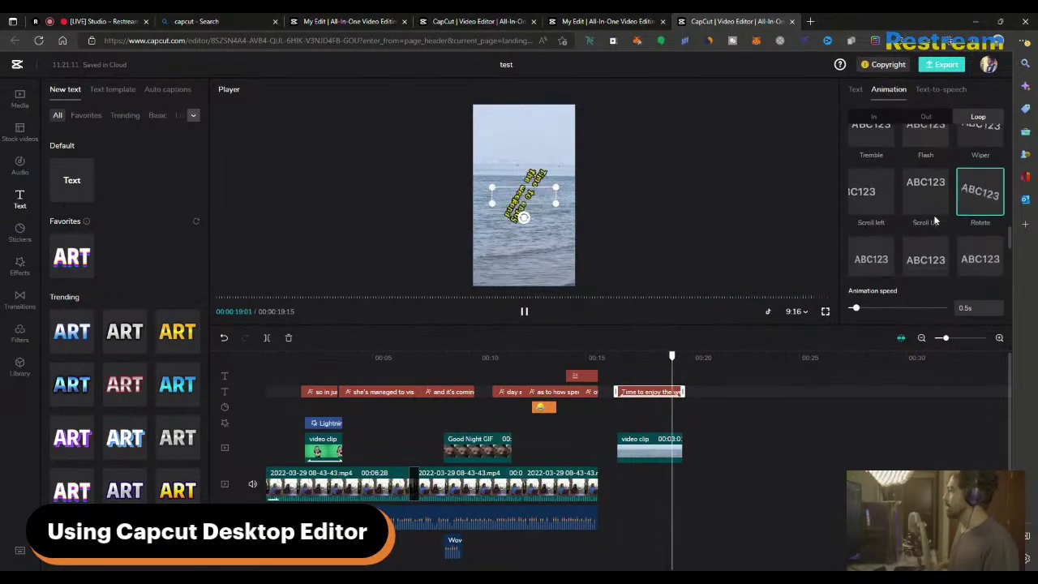
left_click(910, 256)
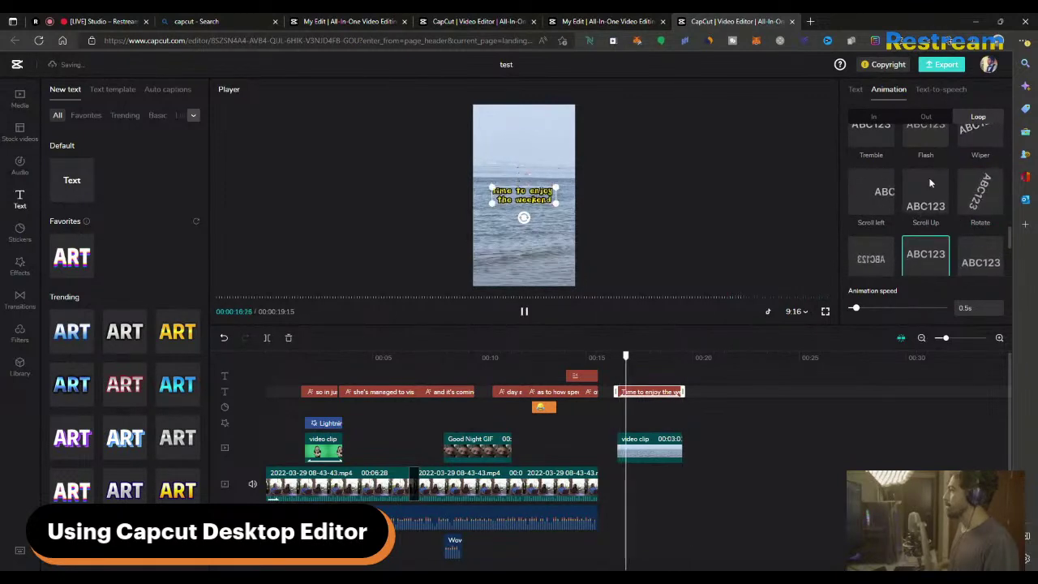
scroll(931, 183, "down", 2)
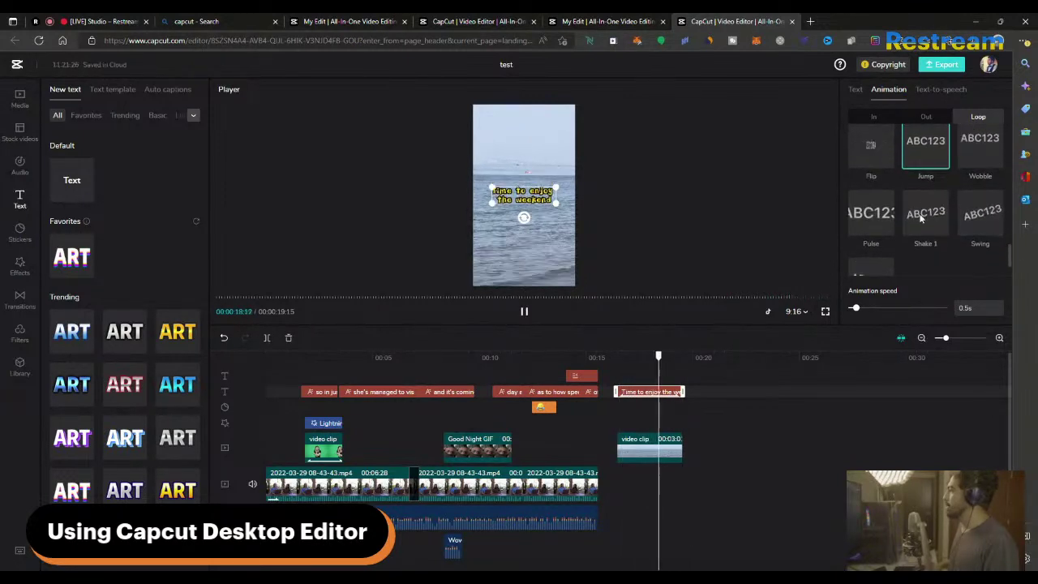
left_click(876, 215)
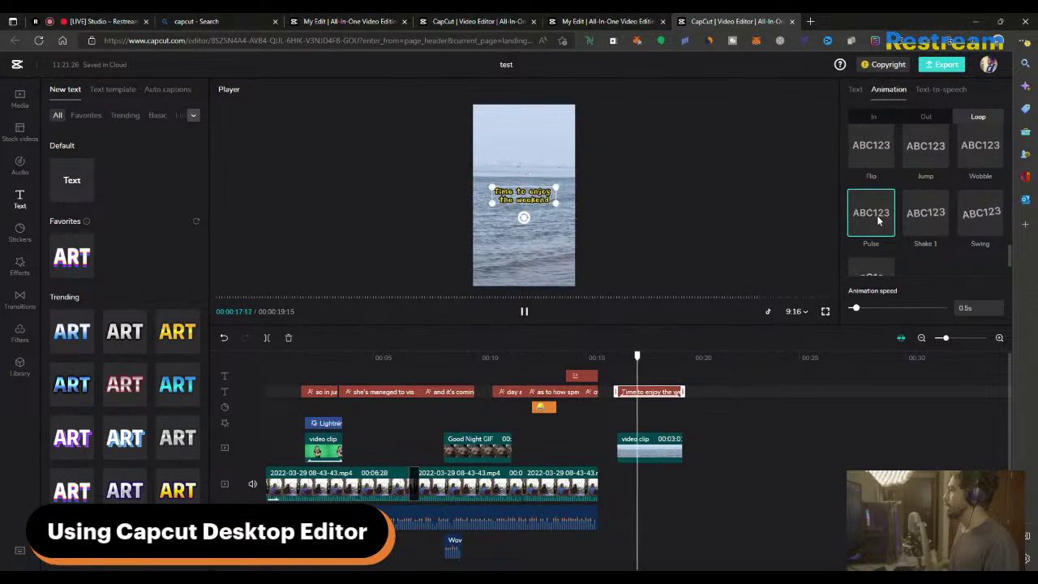
left_click(940, 227)
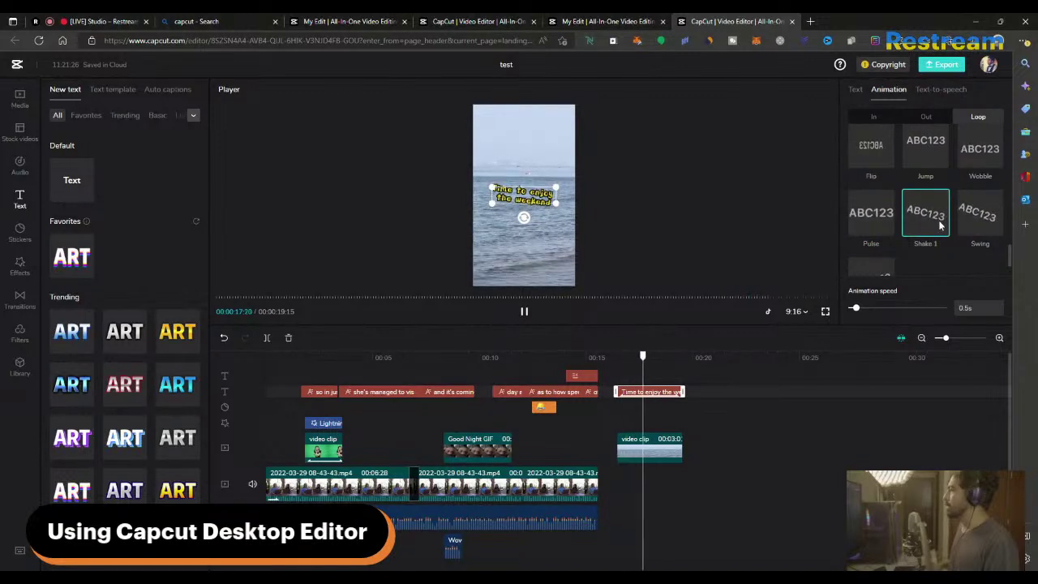
Step: Preview the Adorable Girl voice, apply British female English text-to-speech to the "Time to enjoy the weekend" text, and play back the ending
left_click(942, 91)
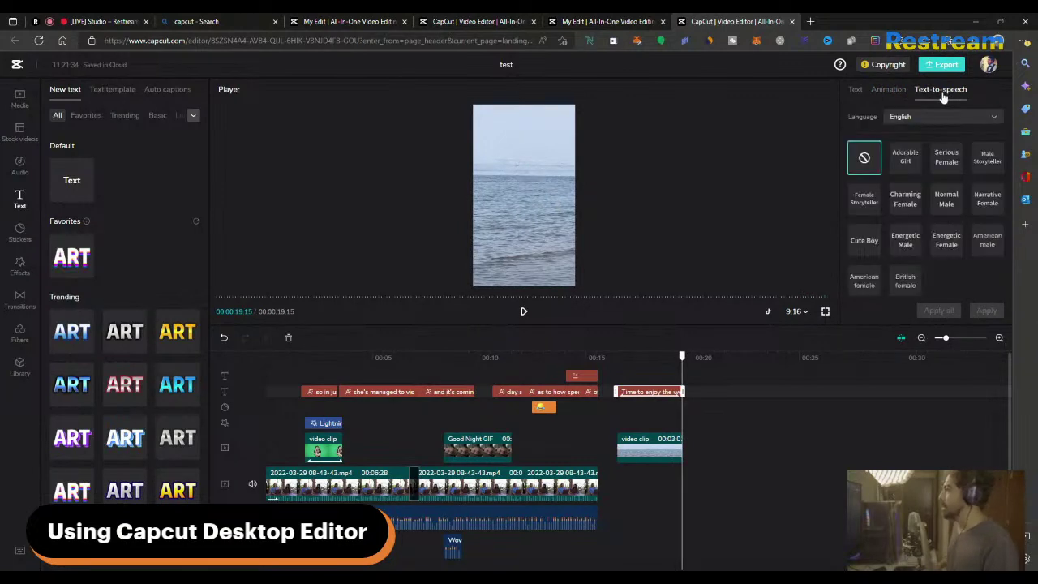
left_click(912, 162)
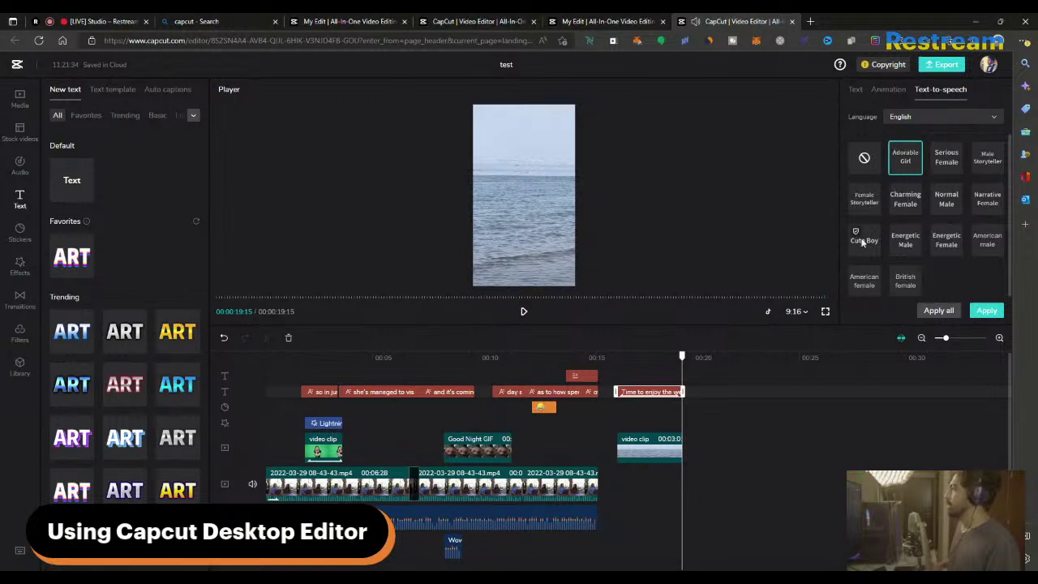
scroll(863, 242, "down", 1)
left_click(906, 277)
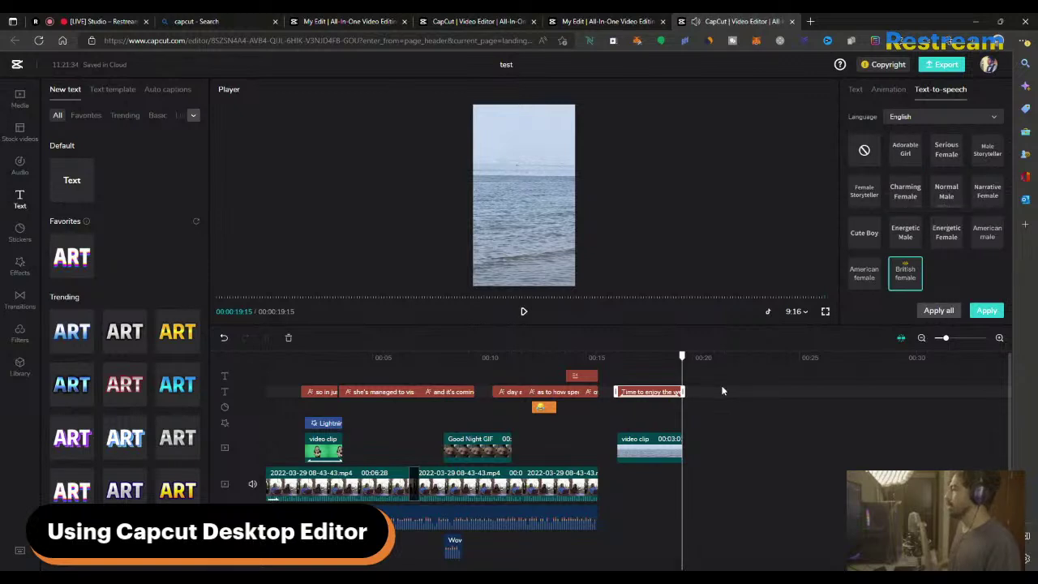
left_click_drag(635, 361, 617, 363)
key("space")
key("space")
left_click(634, 361)
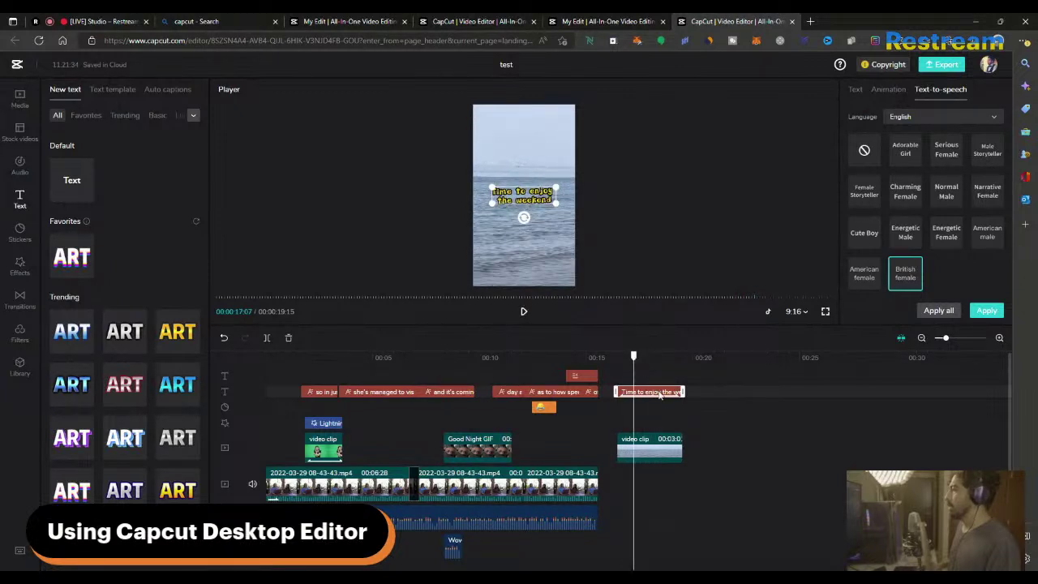
left_click(987, 310)
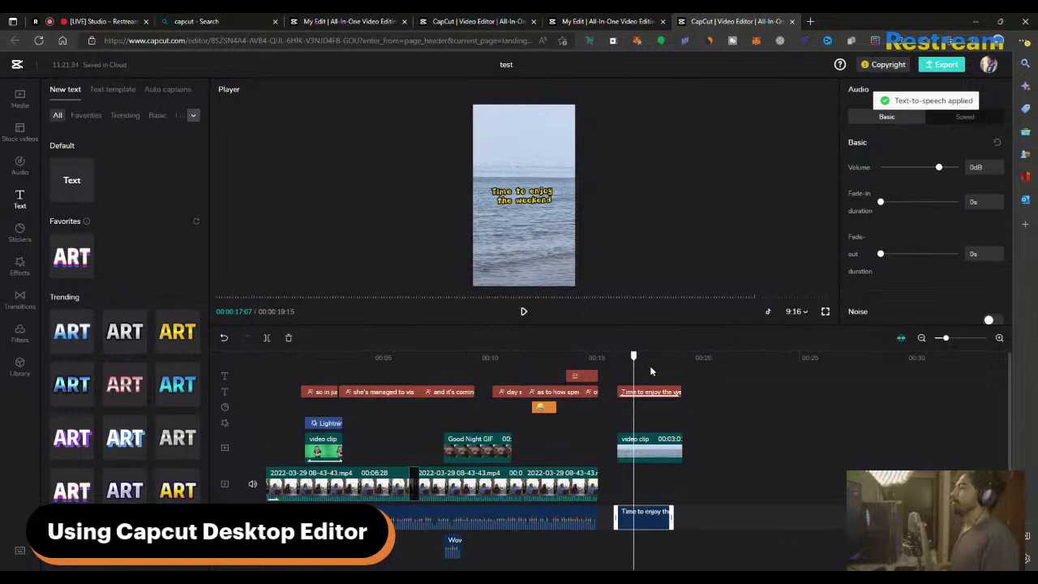
left_click(618, 356)
key("space")
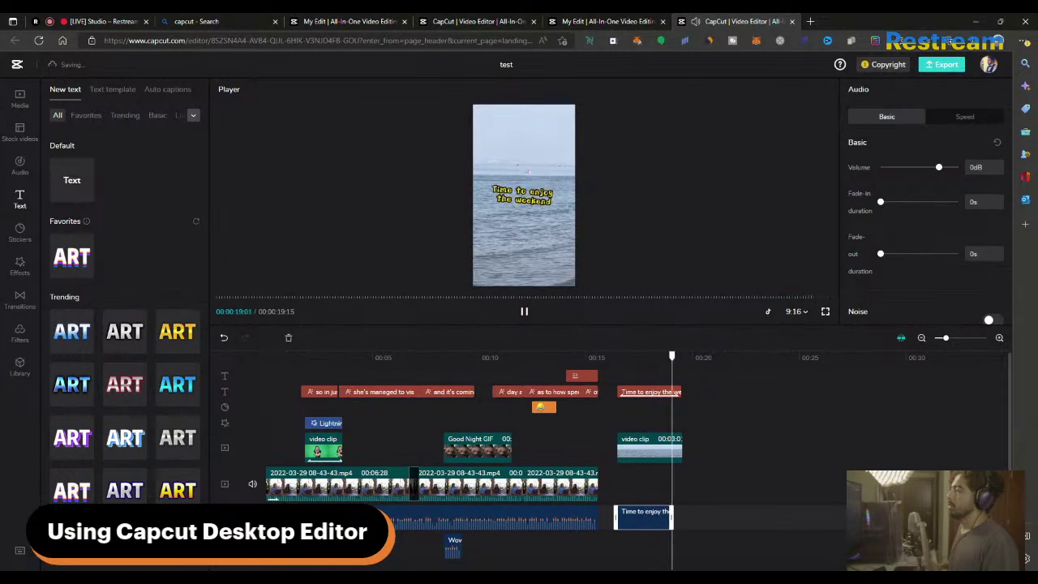
left_click(628, 357)
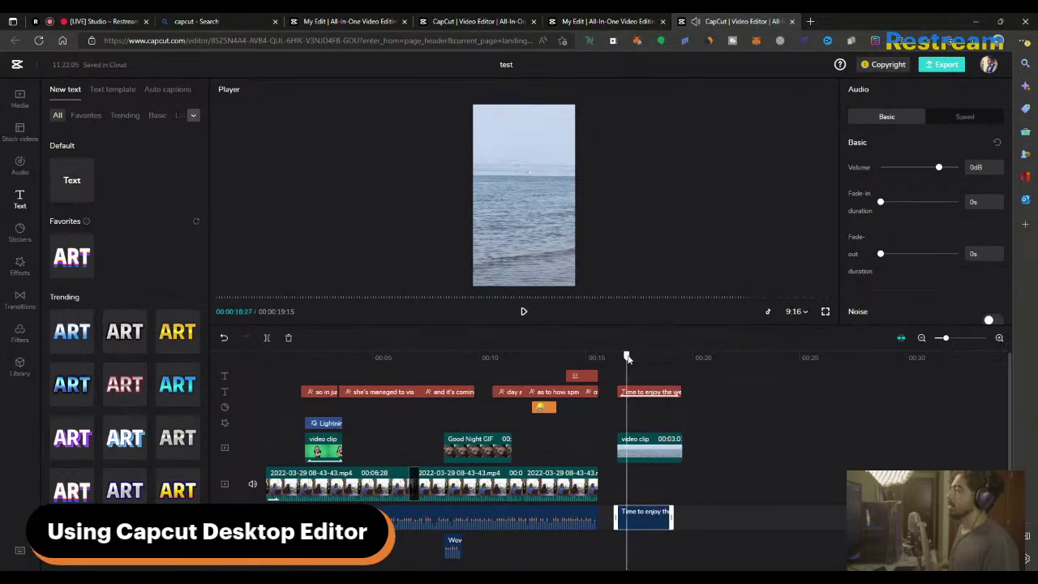
key("space")
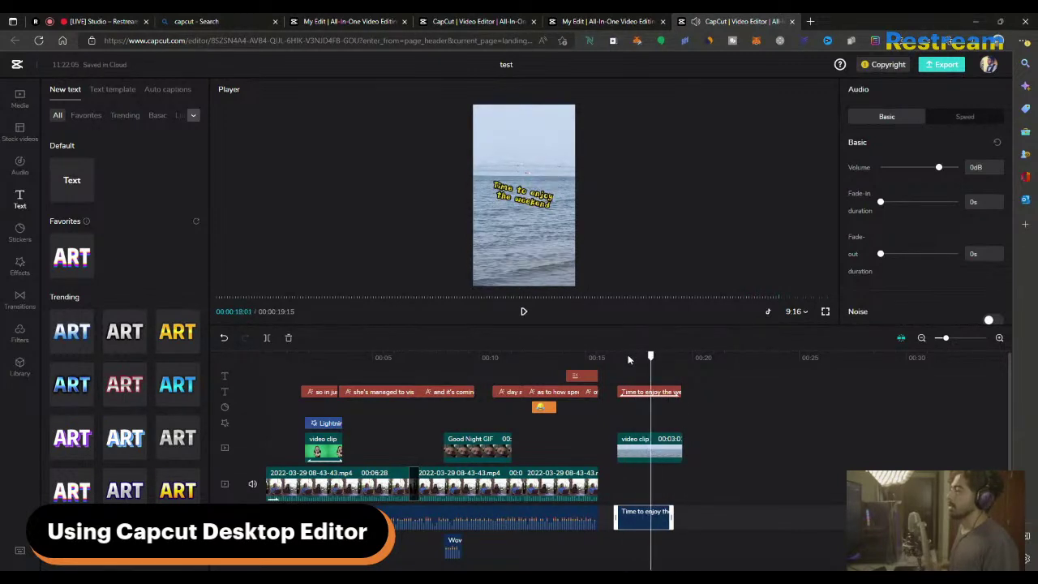